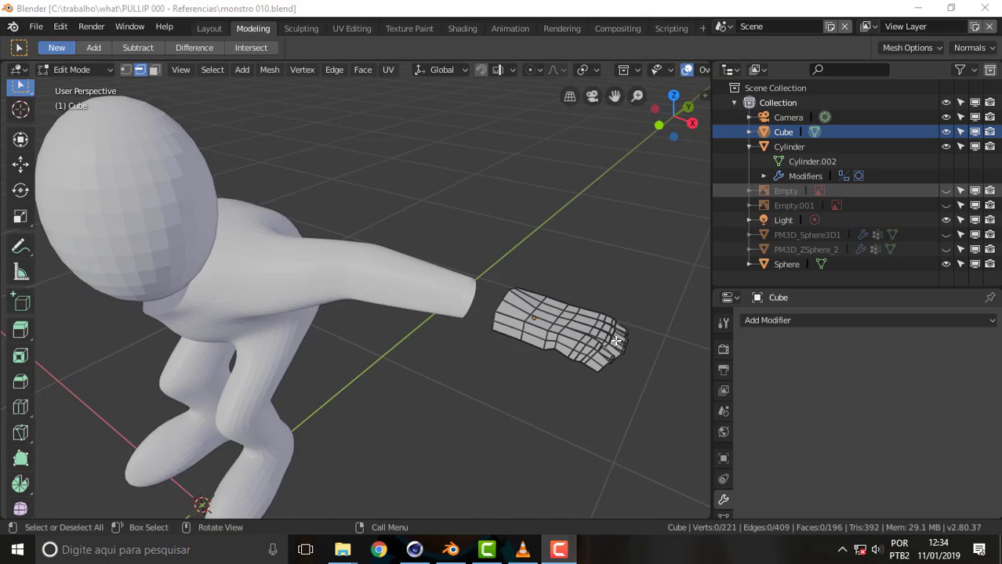
# Step: Pan and zoom to frame the whole hand mesh, then select an edge on its side
pyautogui.scroll(3, 615, 343)
pyautogui.scroll(2, 615, 344)
pyautogui.scroll(-3, 615, 344)
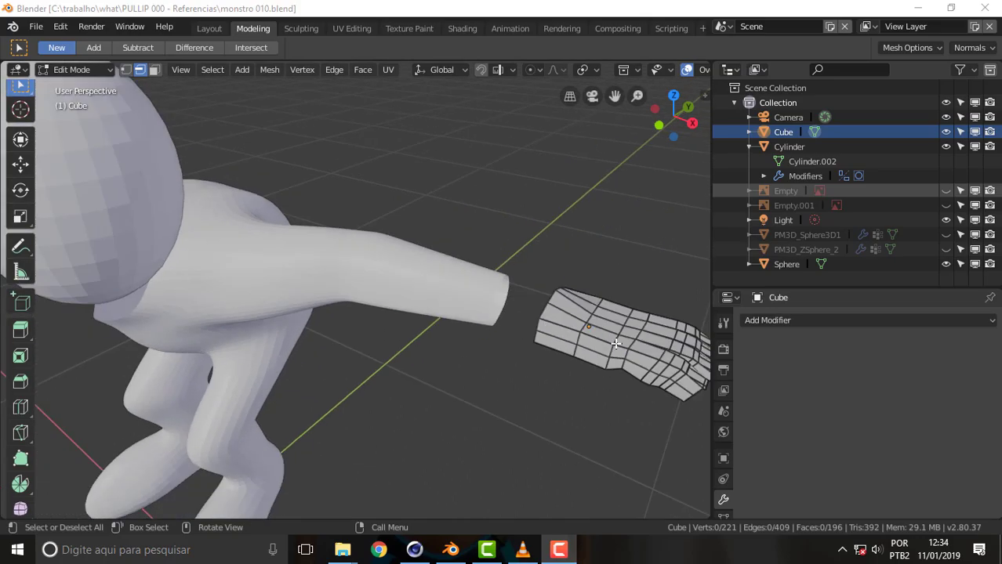
pyautogui.moveTo(614, 96); pyautogui.dragTo(414, 48)
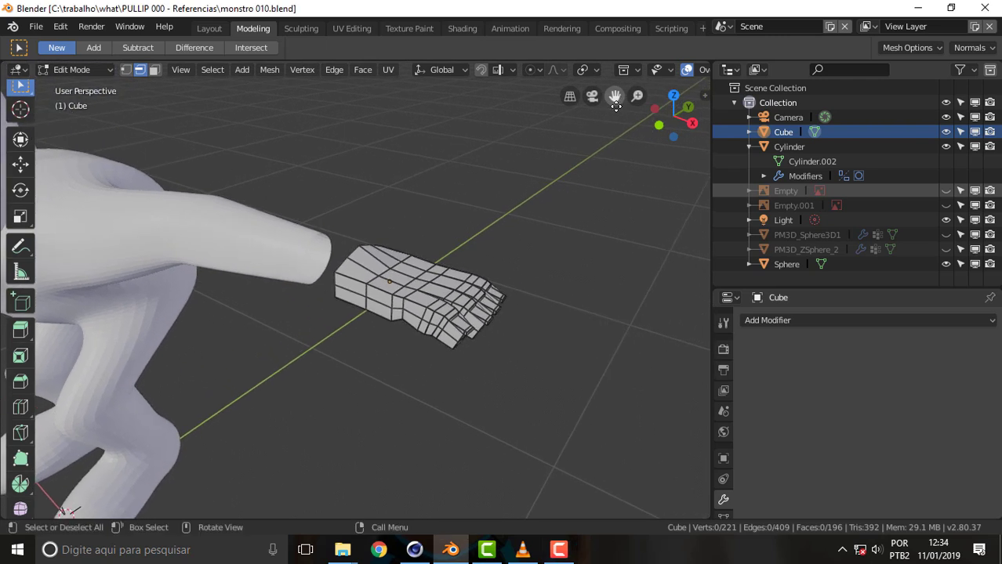
pyautogui.scroll(8, 530, 282)
pyautogui.scroll(-4, 529, 282)
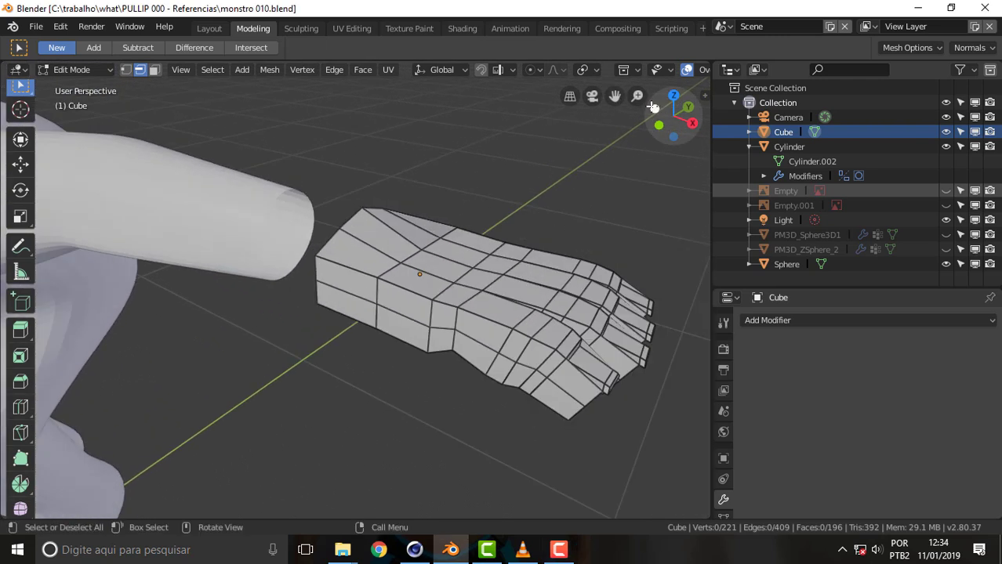
pyautogui.moveTo(637, 95); pyautogui.dragTo(526, 145)
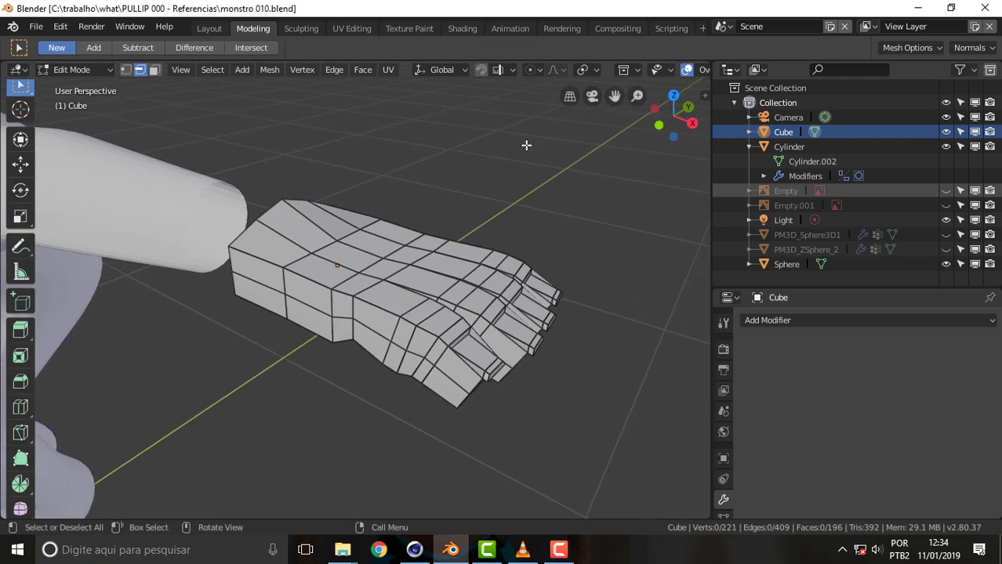
pyautogui.click(357, 280)
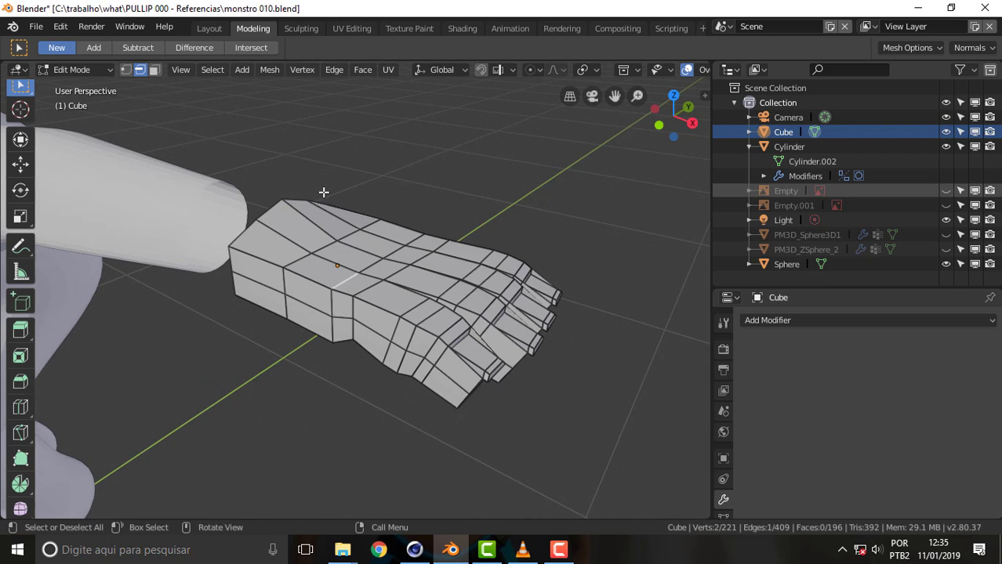
# Step: Select all of the hand and Remove Doubles, merging 11 vertices to leave 210, then deselect
pyautogui.press('a')
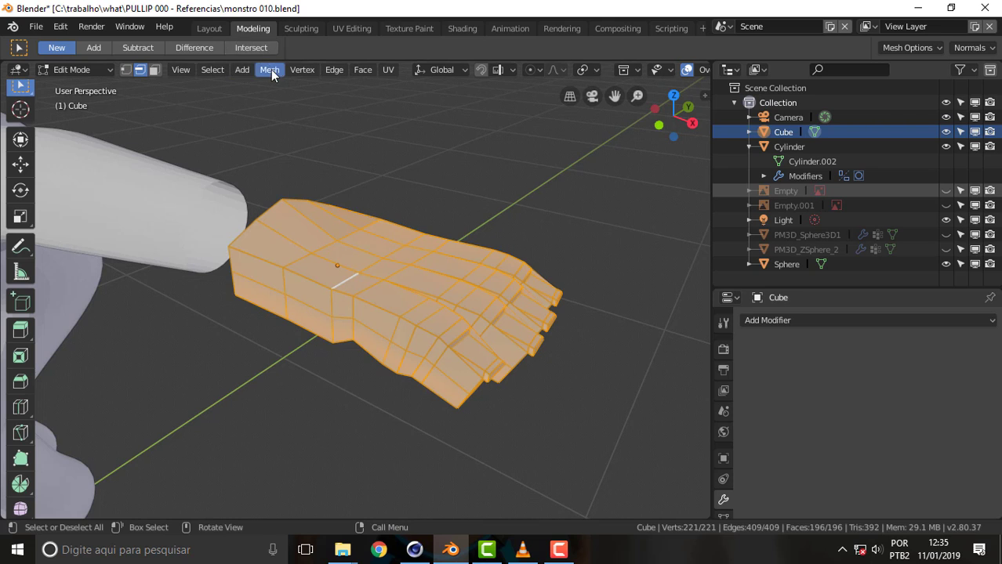
pyautogui.click(270, 70)
pyautogui.moveTo(293, 364)
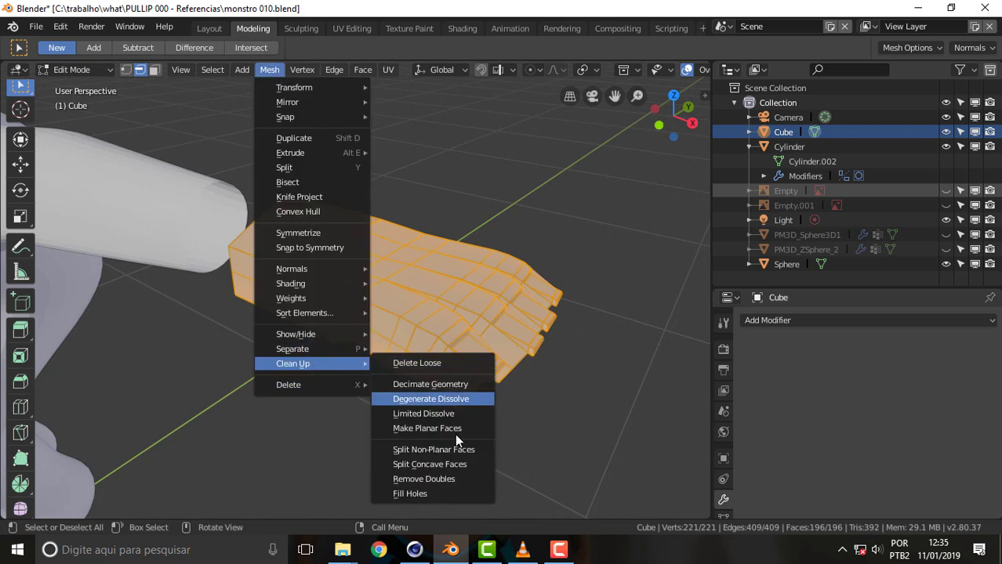
pyautogui.click(448, 480)
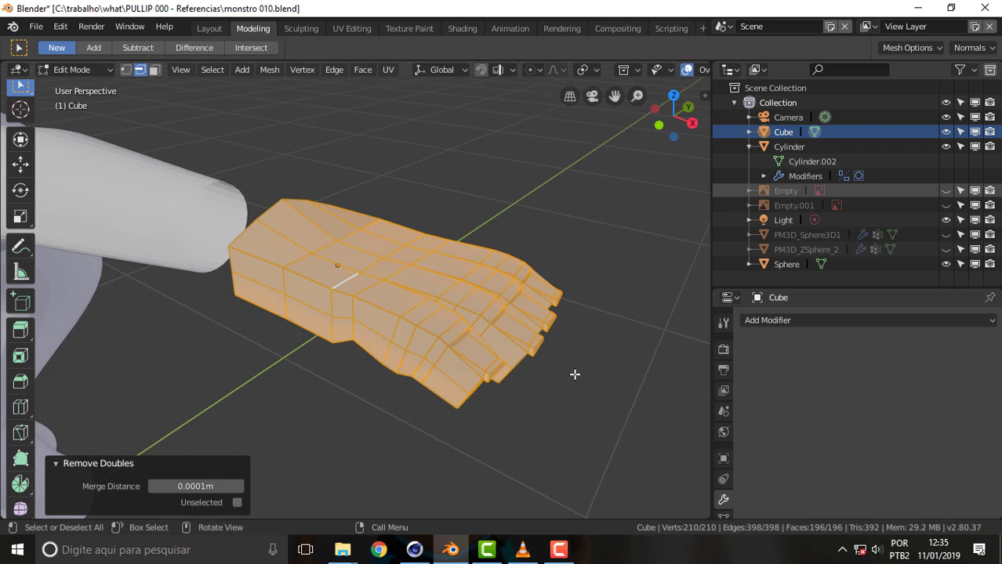
pyautogui.click(584, 228)
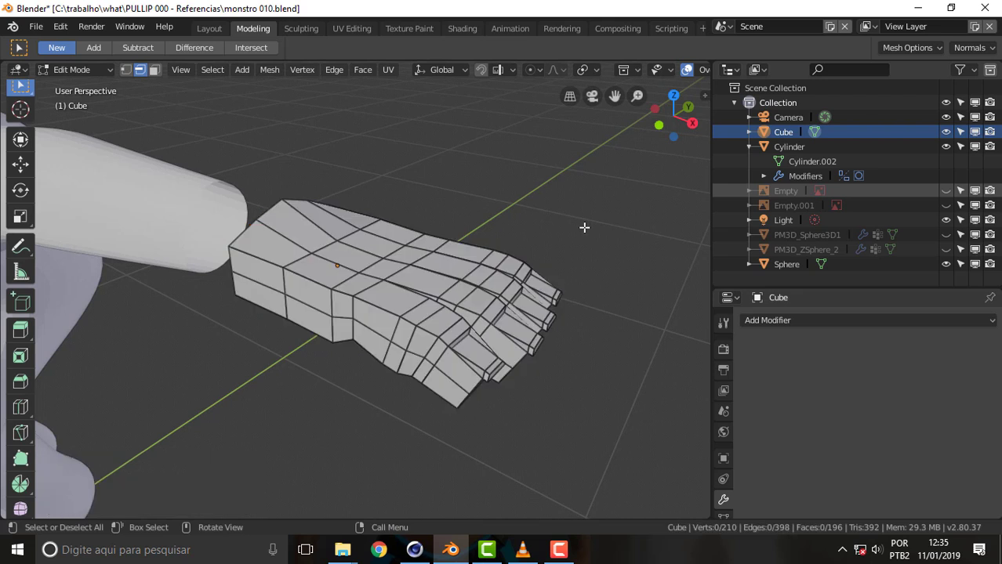
pyautogui.scroll(3, 583, 293)
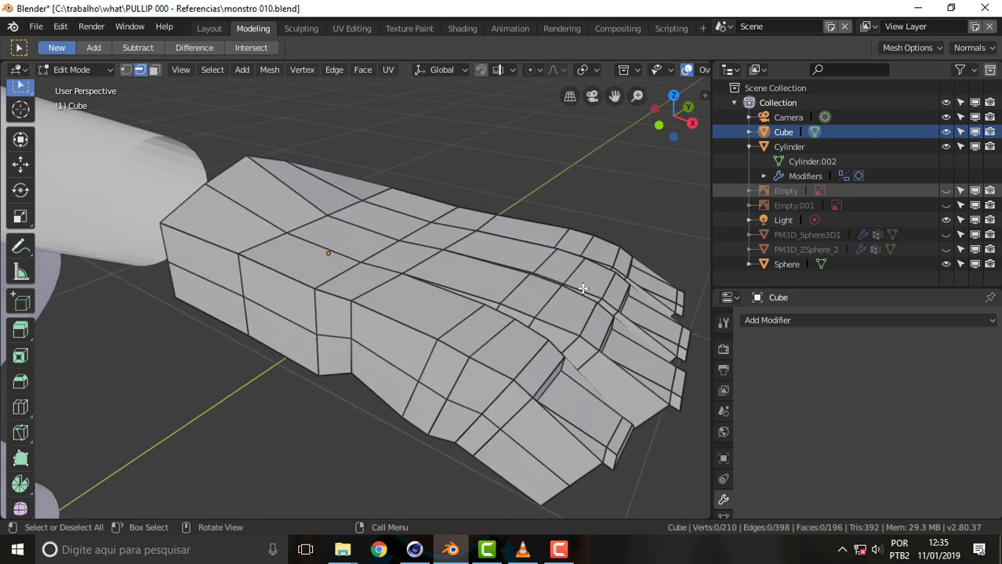
pyautogui.moveTo(583, 288)
pyautogui.mouseDown(button='middle')
pyautogui.moveTo(568, 279)
pyautogui.moveTo(577, 273)
pyautogui.moveTo(581, 285)
pyautogui.mouseUp(button='middle')
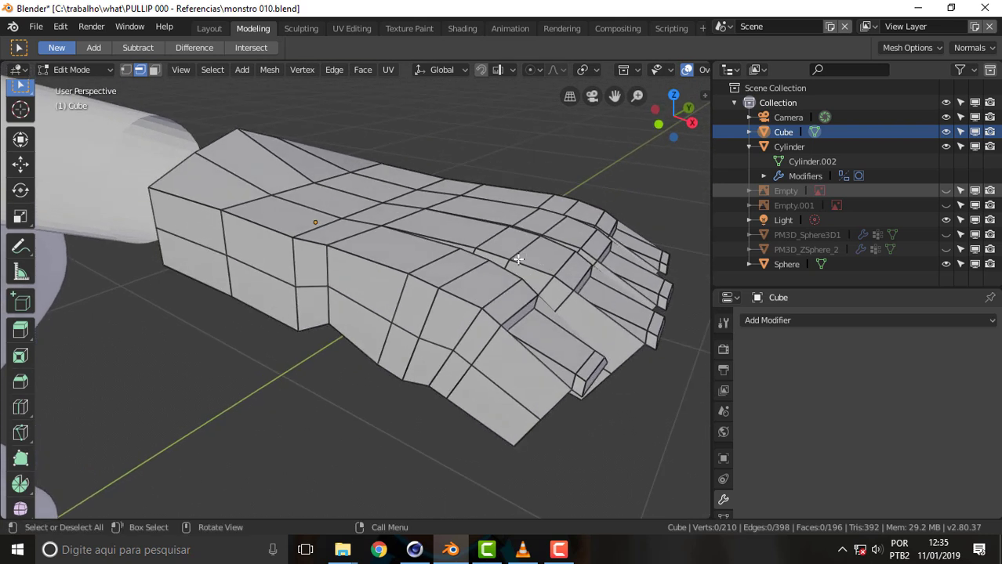
pyautogui.scroll(-3, 518, 259)
pyautogui.scroll(2, 522, 260)
pyautogui.moveTo(522, 260)
pyautogui.mouseDown(button='middle')
pyautogui.moveTo(573, 252)
pyautogui.moveTo(510, 276)
pyautogui.moveTo(496, 262)
pyautogui.moveTo(507, 260)
pyautogui.moveTo(481, 245)
pyautogui.moveTo(483, 257)
pyautogui.moveTo(492, 242)
pyautogui.moveTo(395, 266)
pyautogui.mouseUp(button='middle')
pyautogui.scroll(-2, 505, 257)
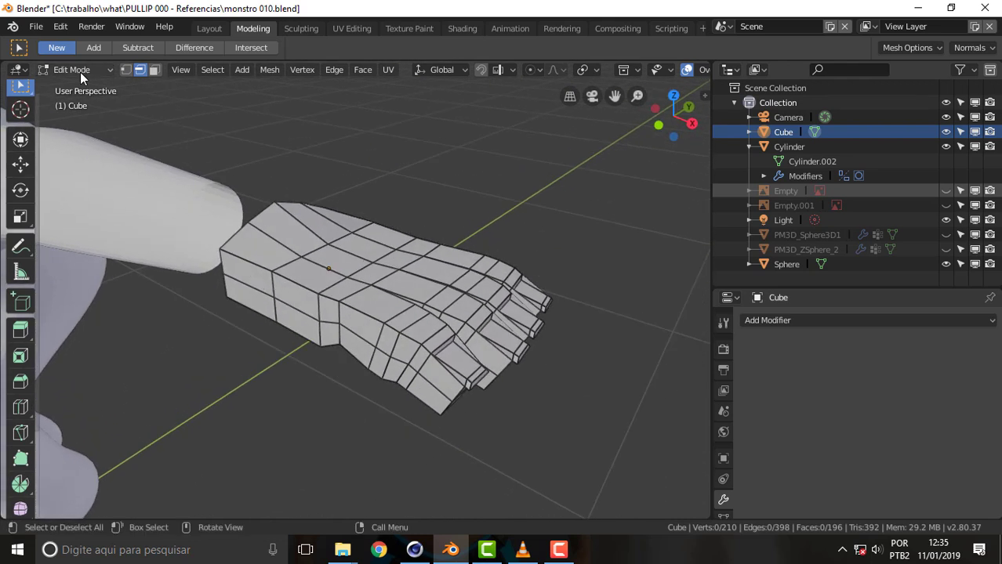
# Step: In Vertex select, reposition three vertices at the wrist end of the hand
pyautogui.click(126, 69)
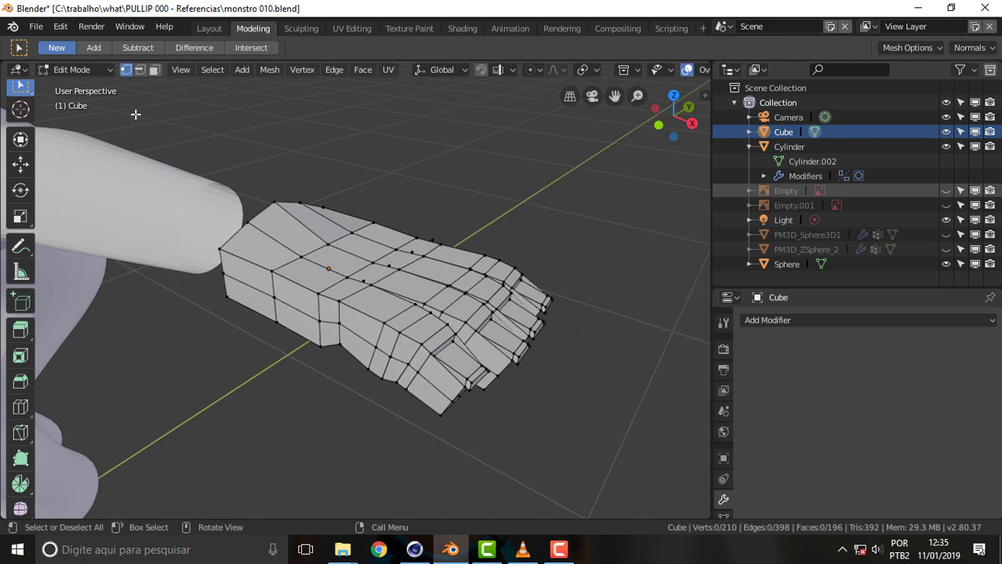
pyautogui.click(219, 274)
pyautogui.keyDown('shift'); pyautogui.click(276, 297); pyautogui.keyUp('shift')
pyautogui.keyDown('shift'); pyautogui.click(319, 321); pyautogui.keyUp('shift')
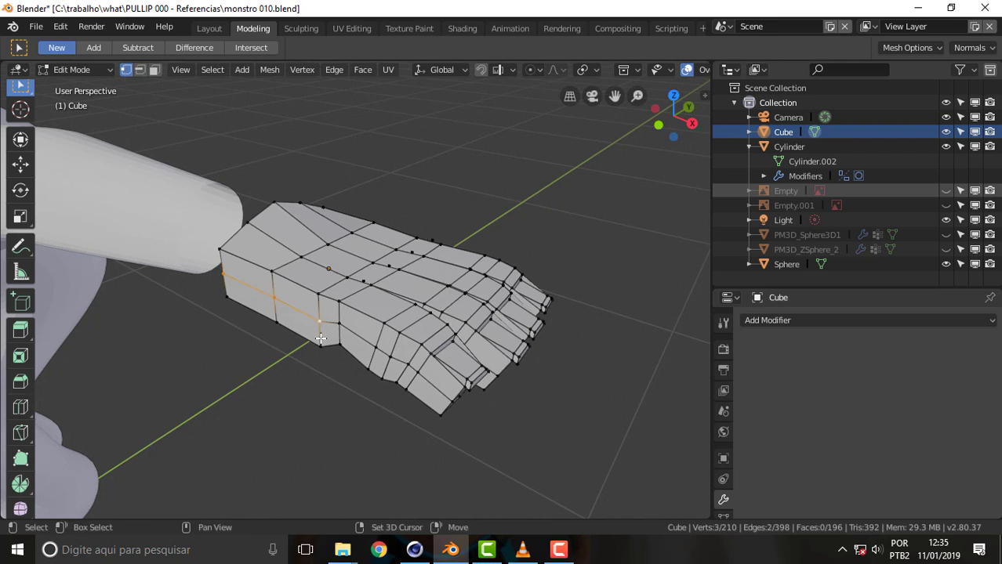
pyautogui.press('g')
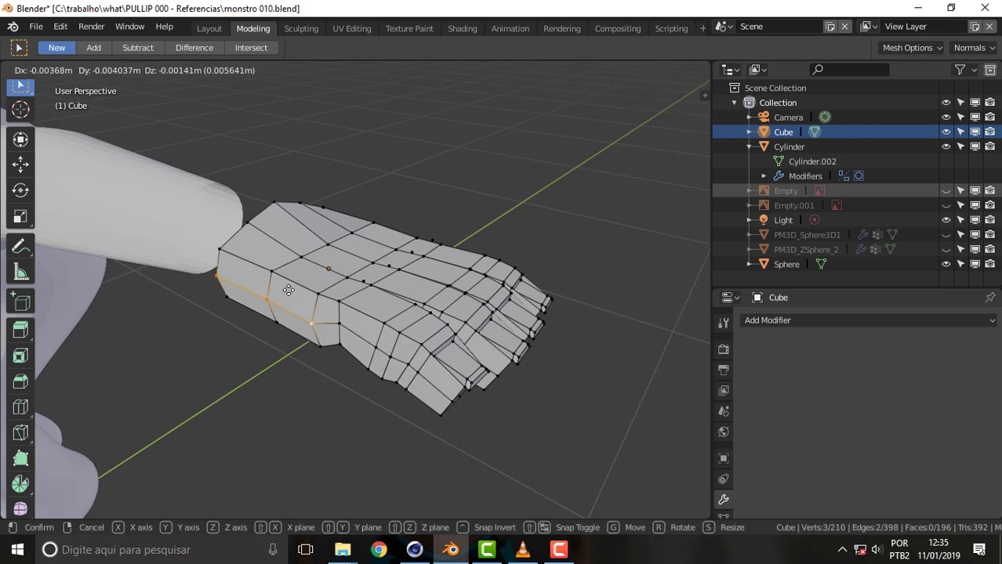
pyautogui.click(286, 288)
# Step: From the other side, move a row of wrist-end vertices to a new position
pyautogui.moveTo(364, 226); pyautogui.dragTo(646, 189, button='middle')
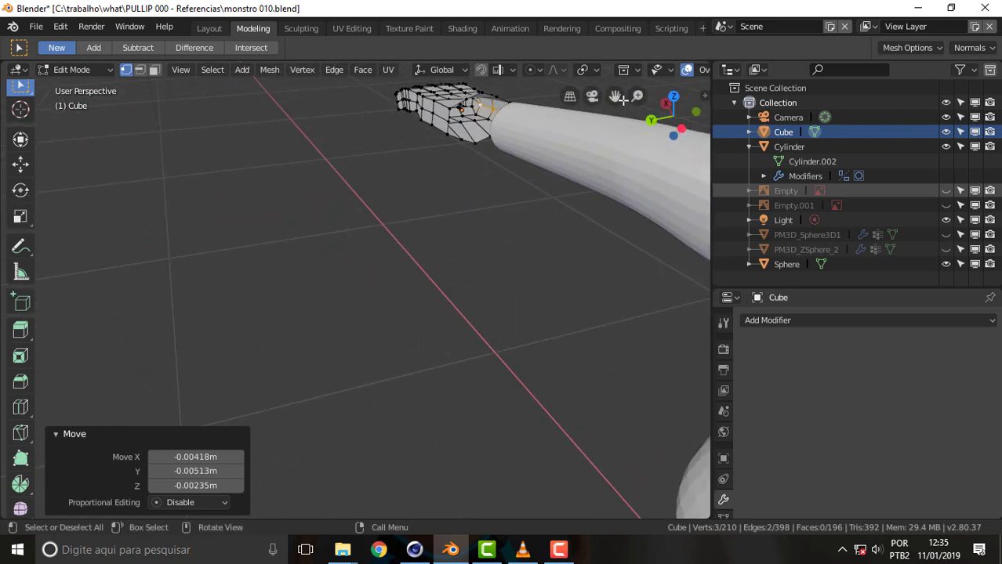
pyautogui.moveTo(619, 97); pyautogui.dragTo(400, 241)
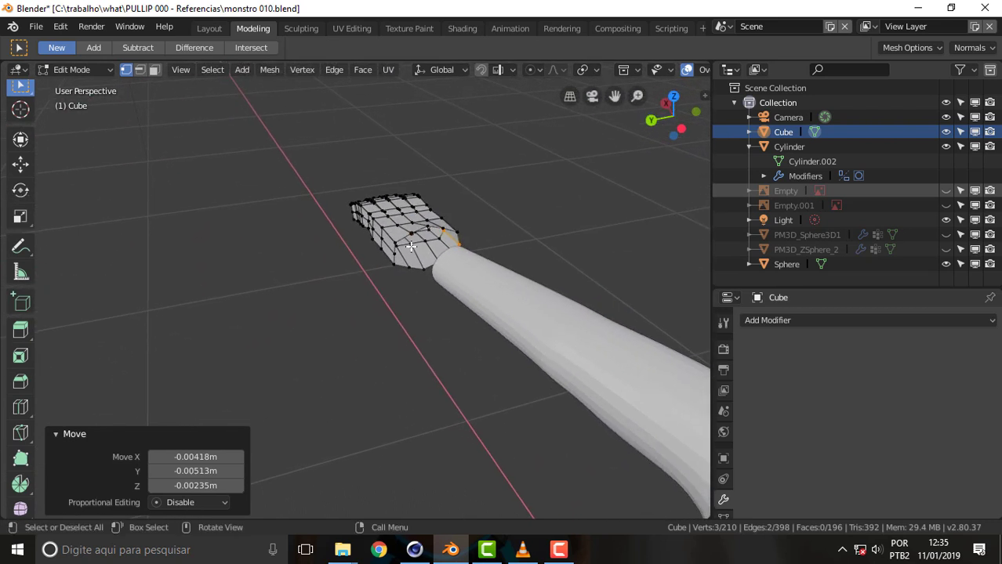
pyautogui.scroll(2, 411, 246)
pyautogui.scroll(1, 414, 248)
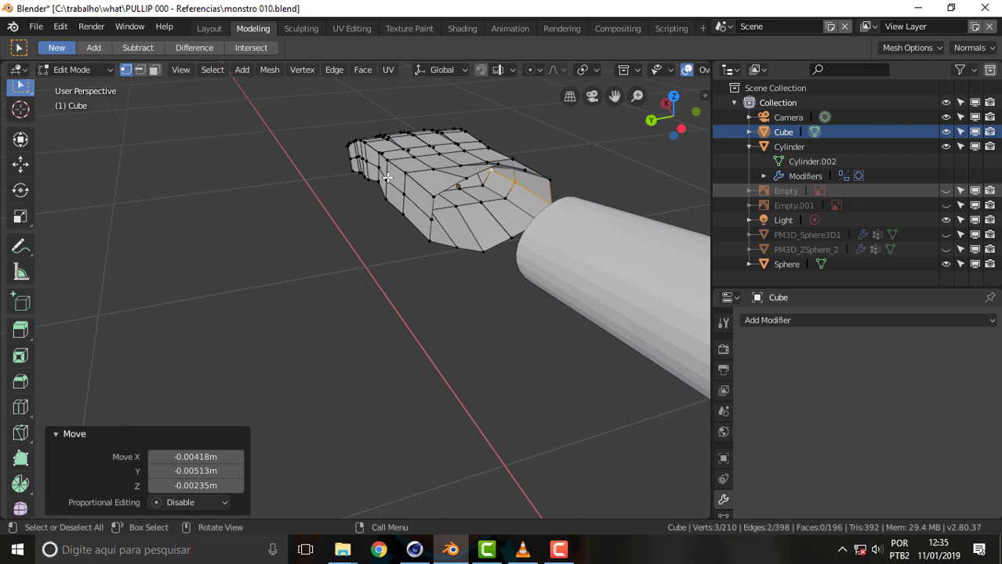
pyautogui.click(432, 220)
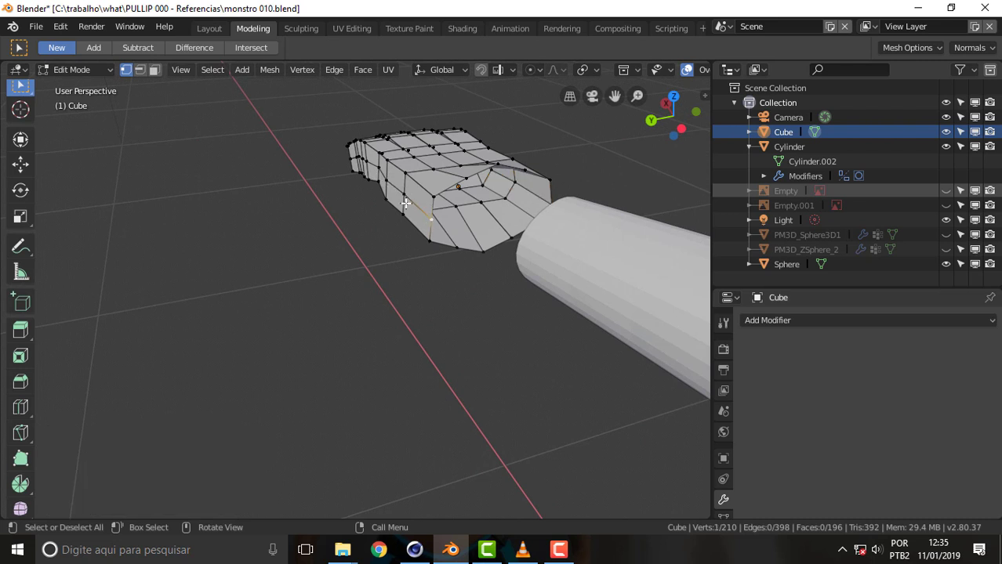
pyautogui.keyDown('ctrl'); pyautogui.click(400, 193); pyautogui.keyUp('ctrl')
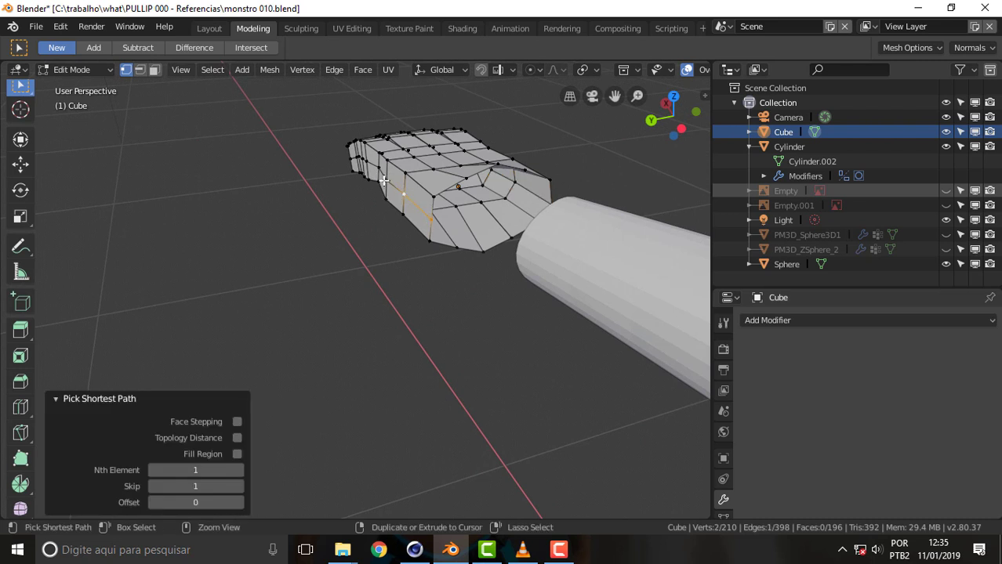
pyautogui.keyDown('ctrl'); pyautogui.click(384, 180); pyautogui.keyUp('ctrl')
pyautogui.press('g')
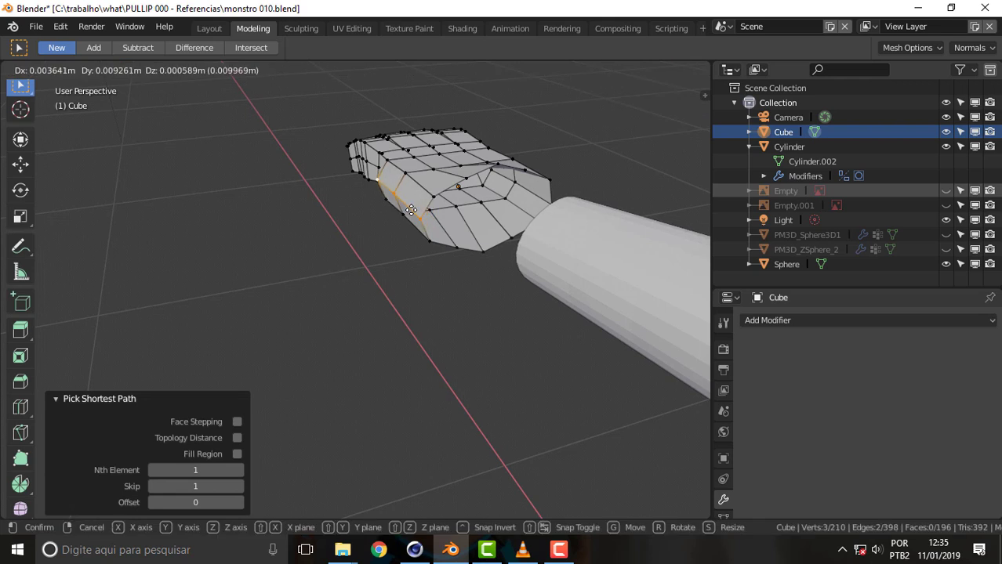
pyautogui.click(413, 209)
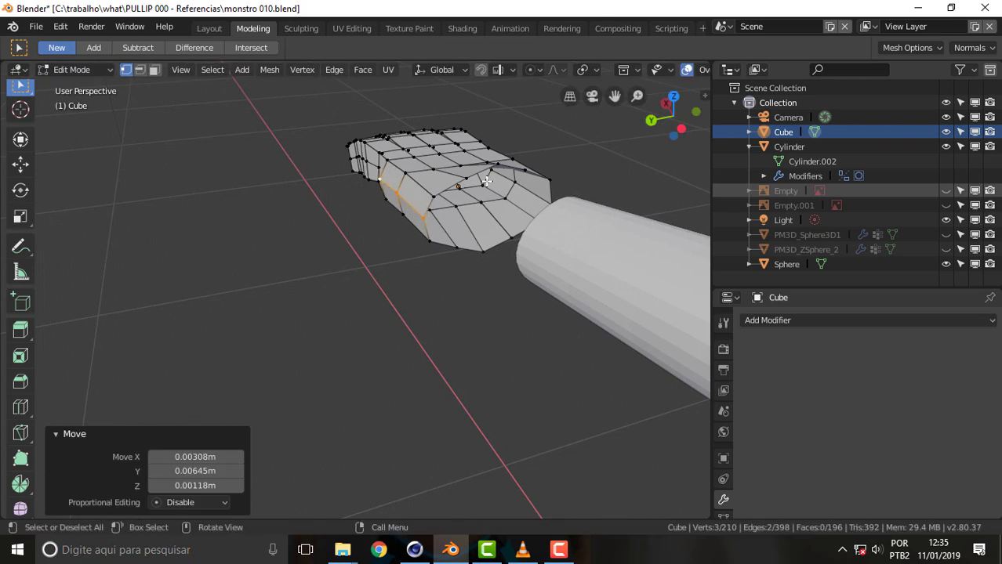
# Step: Raise a single vertex on the hand's top edge higher
pyautogui.moveTo(613, 152); pyautogui.dragTo(346, 112, button='middle')
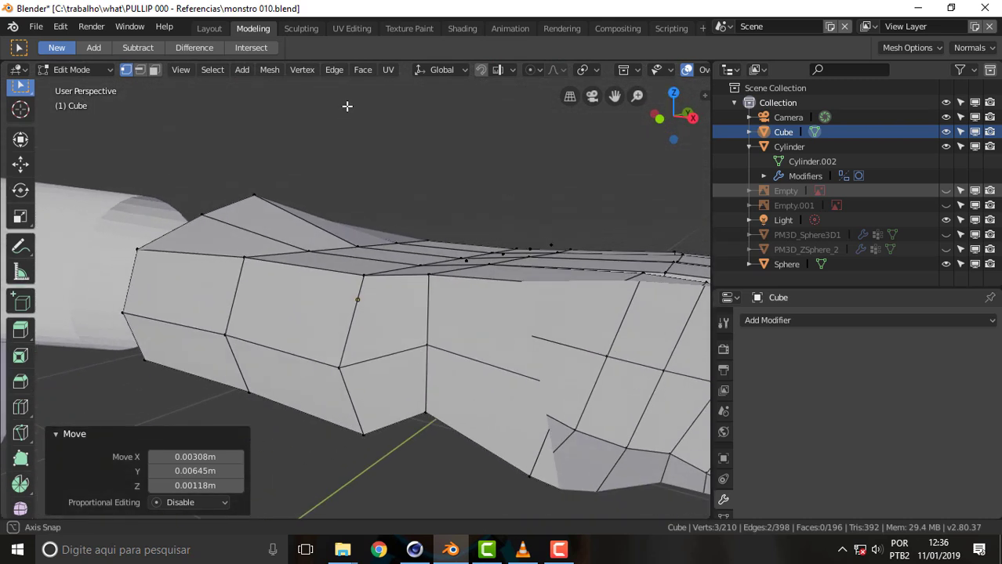
pyautogui.moveTo(345, 112); pyautogui.dragTo(346, 102, button='middle')
pyautogui.click(357, 248)
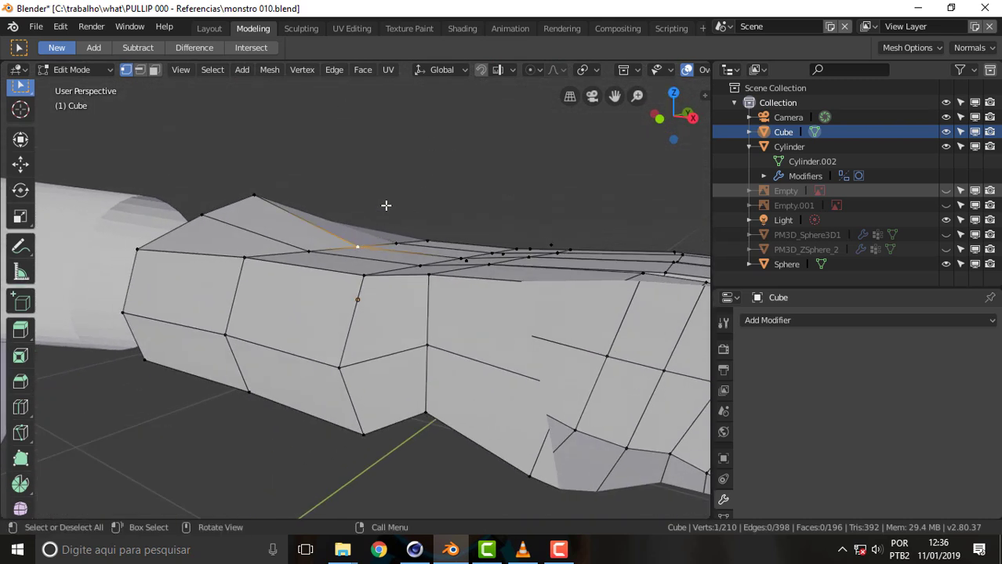
pyautogui.press('g')
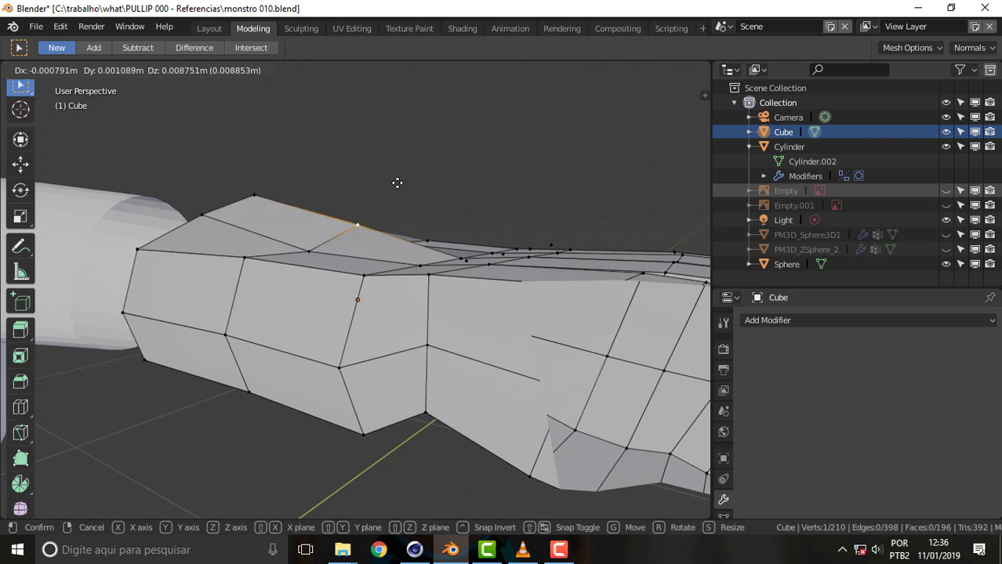
pyautogui.click(397, 185)
# Step: Bring the whole hand into view and select a stray vertex on its back
pyautogui.moveTo(486, 146); pyautogui.dragTo(492, 180, button='middle')
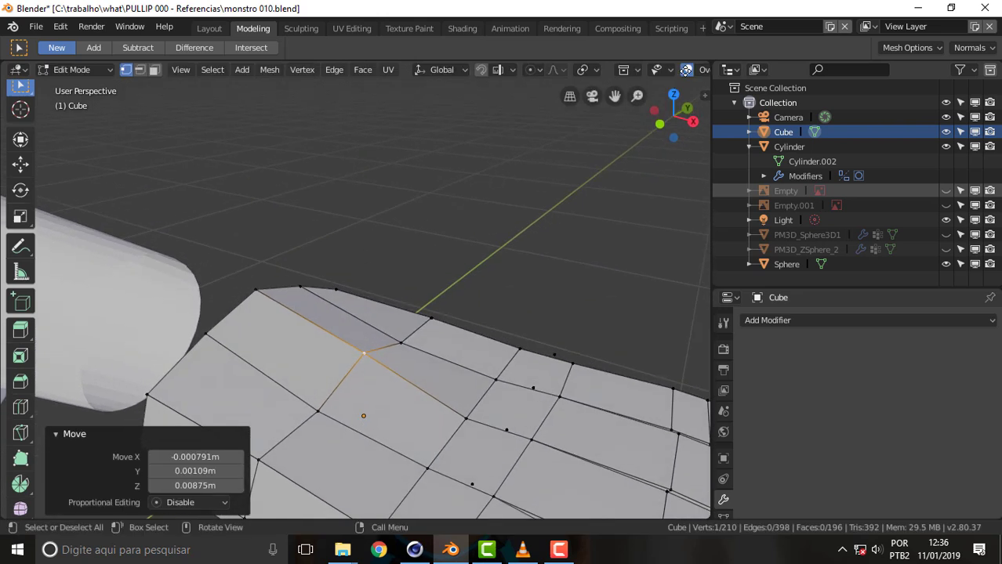
pyautogui.moveTo(612, 102); pyautogui.dragTo(472, 284)
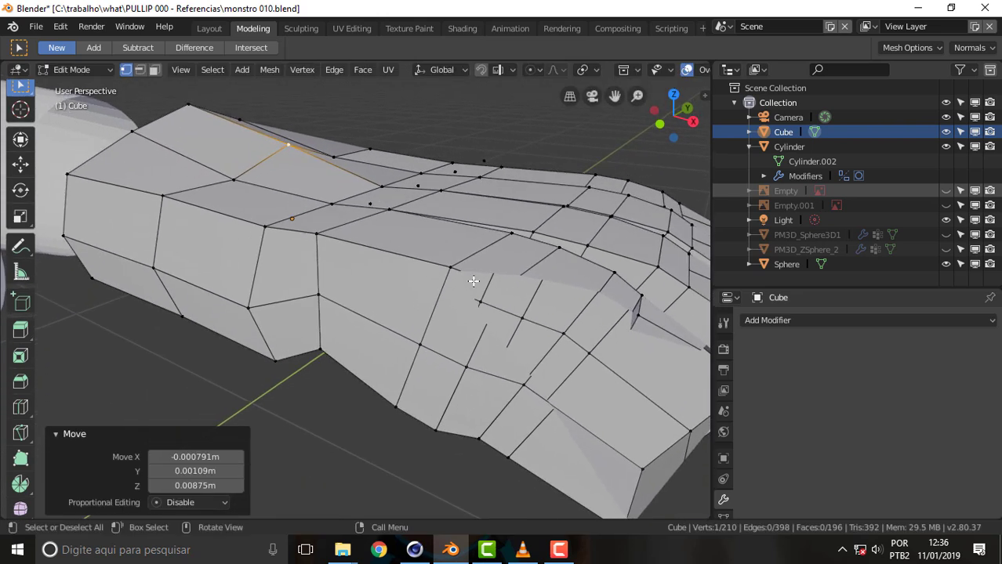
pyautogui.moveTo(538, 181)
pyautogui.mouseDown(button='middle')
pyautogui.moveTo(537, 212)
pyautogui.moveTo(540, 197)
pyautogui.mouseUp(button='middle')
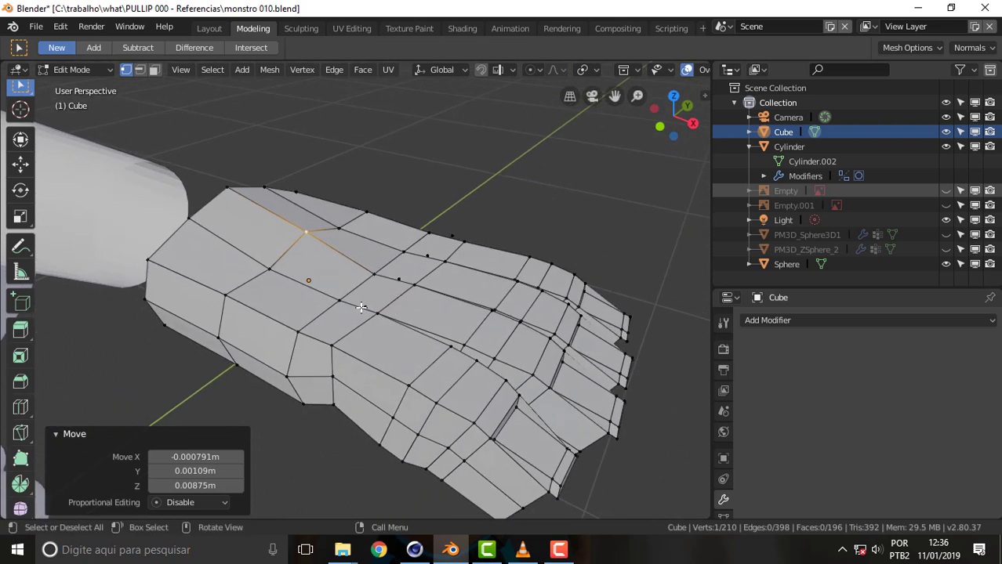
pyautogui.click(365, 307)
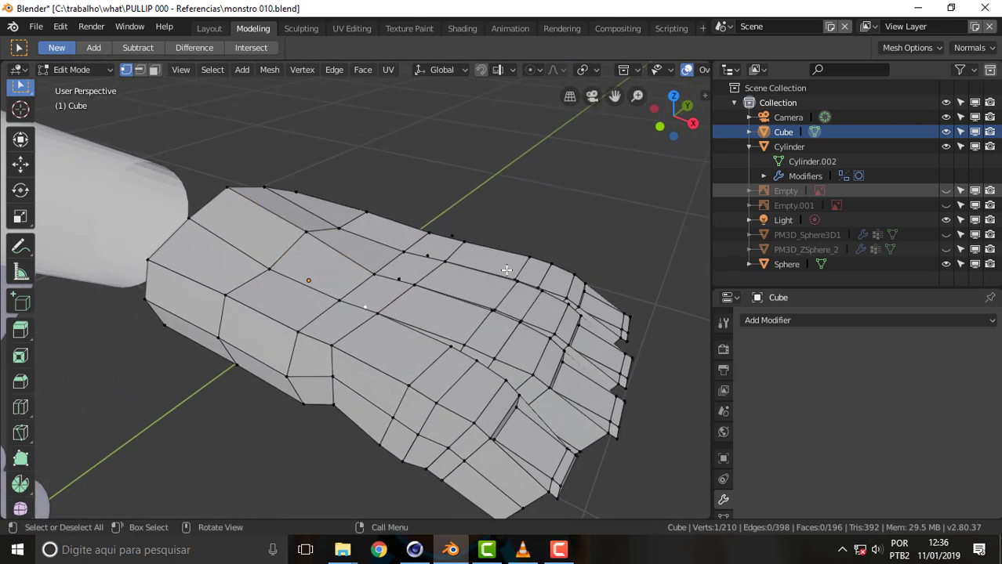
# Step: Delete the stray vertices on the back of the hand one by one, leaving 206 vertices
pyautogui.press('x')
pyautogui.click(450, 272)
pyautogui.press('x')
pyautogui.click(450, 278)
pyautogui.press('x')
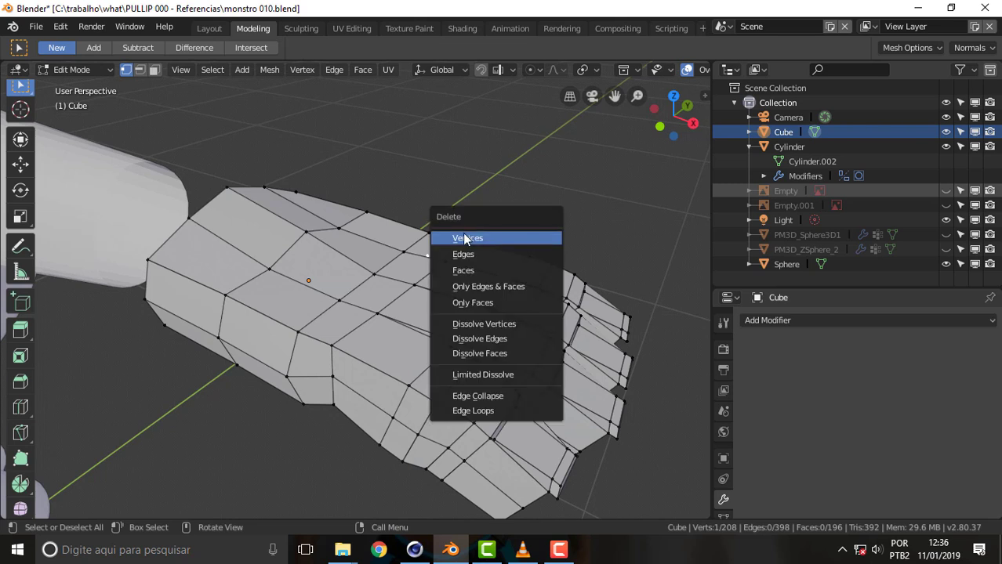
pyautogui.click(473, 240)
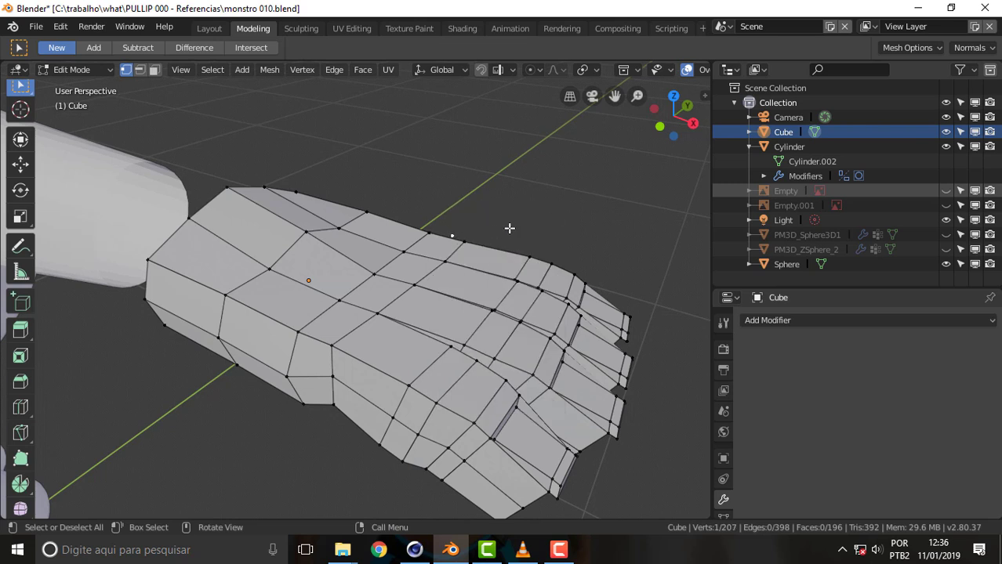
pyautogui.press('x')
pyautogui.click(545, 221)
pyautogui.moveTo(582, 201)
pyautogui.mouseDown(button='middle')
pyautogui.moveTo(380, 149)
pyautogui.moveTo(449, 102)
pyautogui.moveTo(532, 98)
pyautogui.moveTo(578, 201)
pyautogui.moveTo(611, 201)
pyautogui.moveTo(550, 195)
pyautogui.moveTo(568, 193)
pyautogui.moveTo(462, 205)
pyautogui.mouseUp(button='middle')
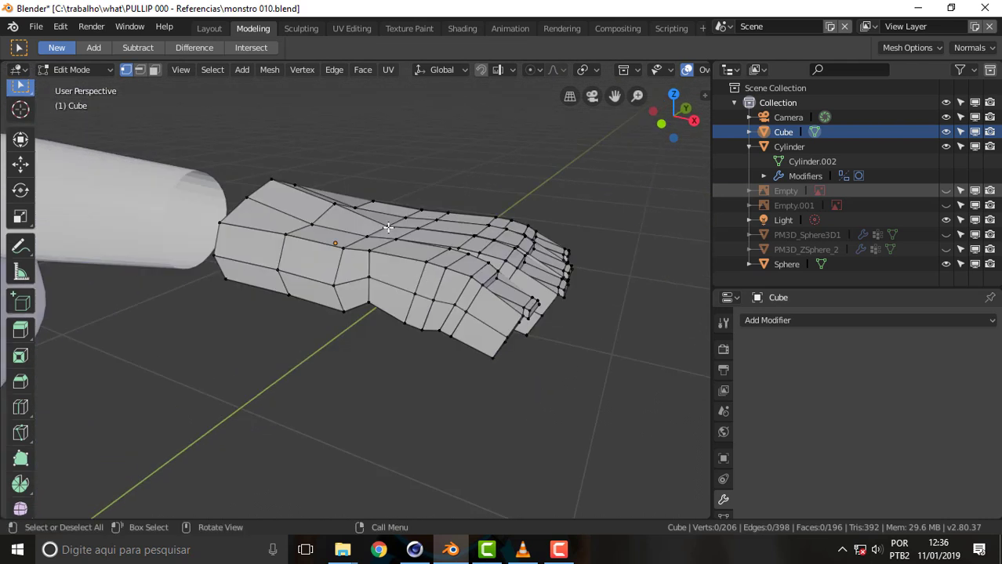
# Step: Nudge a top vertex by -0.00232m X, 0.000522m Y, 0.00399m Z and slightly raise a top edge
pyautogui.click(460, 206)
pyautogui.press('g')
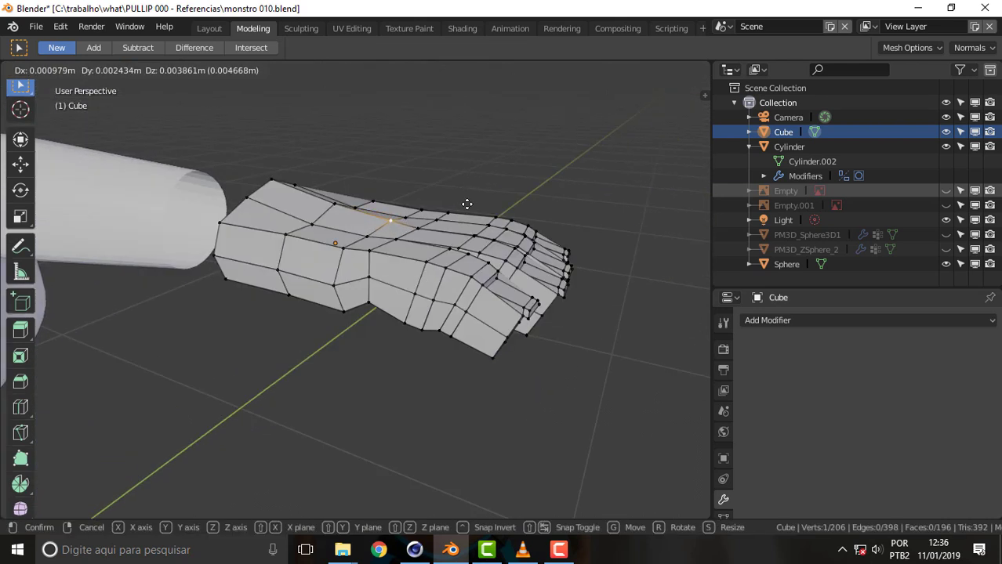
pyautogui.click(507, 201)
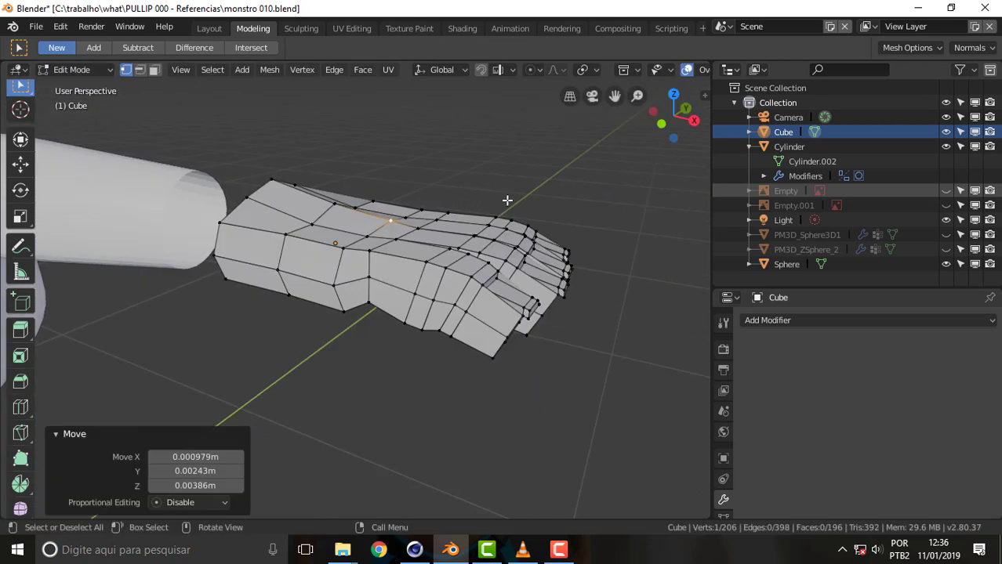
pyautogui.click(312, 224)
pyautogui.keyDown('shift'); pyautogui.click(366, 235); pyautogui.keyUp('shift')
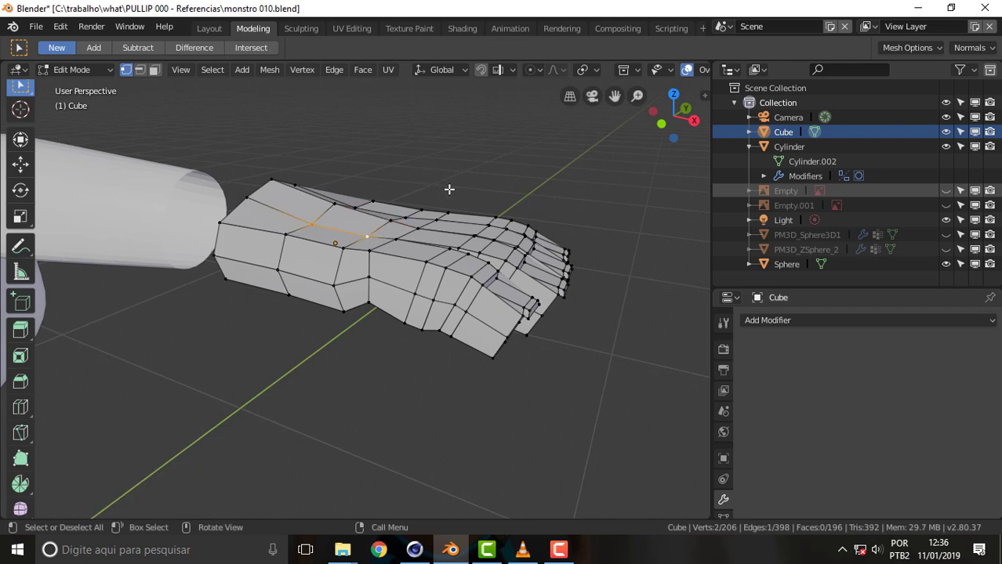
pyautogui.press('g')
pyautogui.click(514, 156)
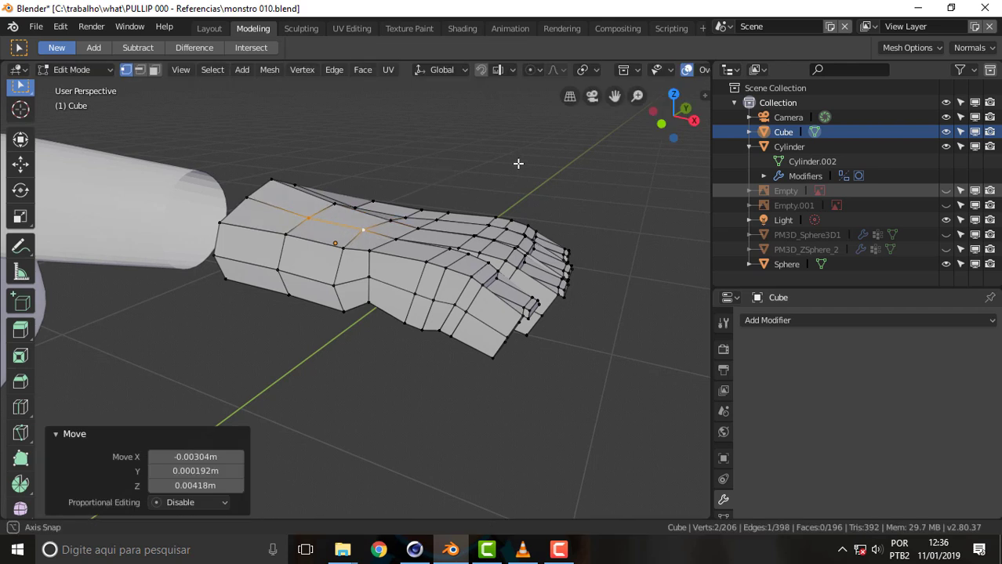
# Step: Move another edge on the back of the hand, then select a side edge and switch to Face select
pyautogui.moveTo(518, 163)
pyautogui.mouseDown(button='middle')
pyautogui.moveTo(467, 172)
pyautogui.moveTo(336, 238)
pyautogui.mouseUp(button='middle')
pyautogui.click(272, 223)
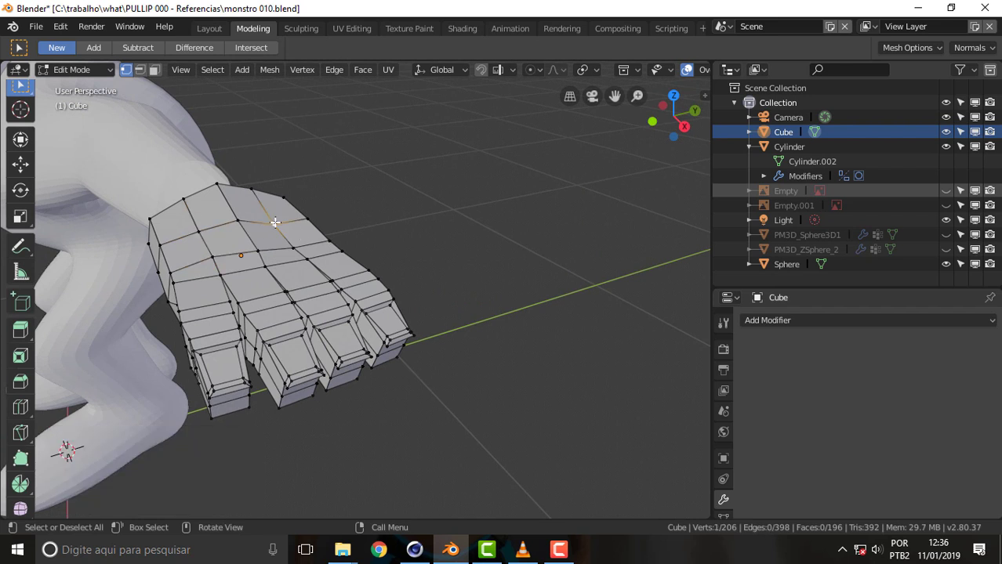
pyautogui.keyDown('shift'); pyautogui.click(292, 249); pyautogui.keyUp('shift')
pyautogui.press('g')
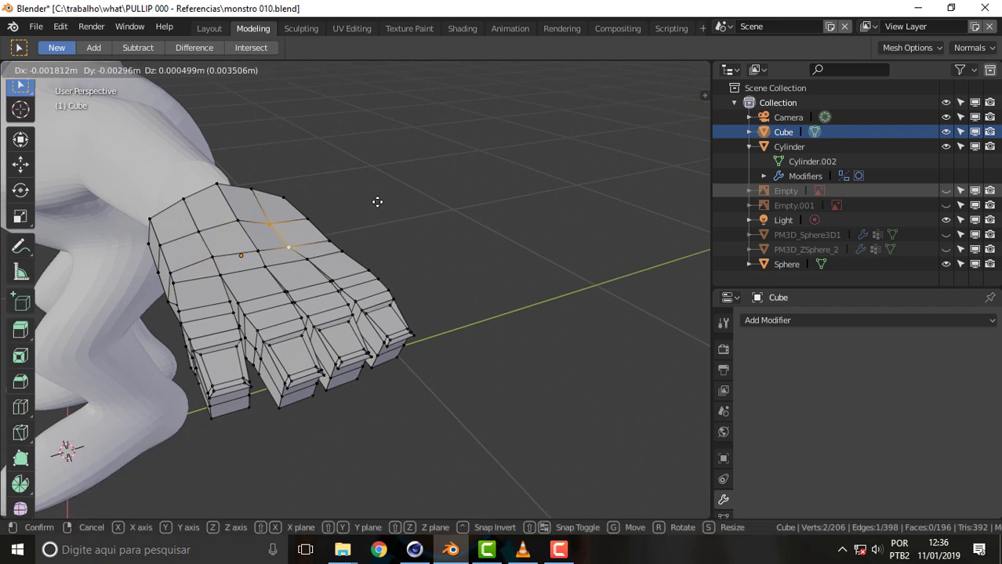
pyautogui.click(380, 200)
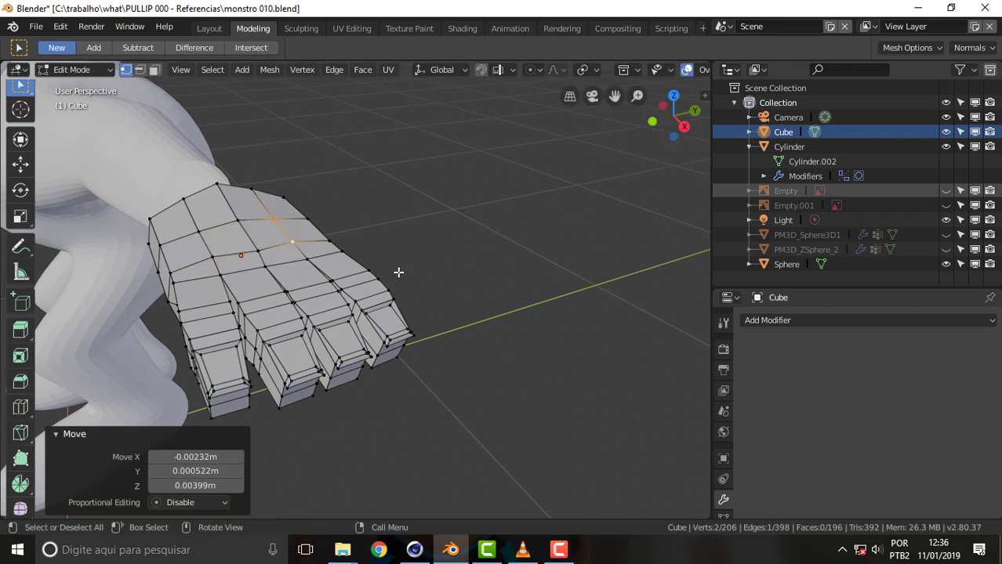
pyautogui.moveTo(409, 222)
pyautogui.mouseDown(button='middle')
pyautogui.moveTo(459, 231)
pyautogui.moveTo(628, 192)
pyautogui.moveTo(606, 169)
pyautogui.moveTo(549, 160)
pyautogui.moveTo(519, 129)
pyautogui.moveTo(478, 139)
pyautogui.moveTo(466, 170)
pyautogui.moveTo(559, 227)
pyautogui.moveTo(550, 243)
pyautogui.mouseUp(button='middle')
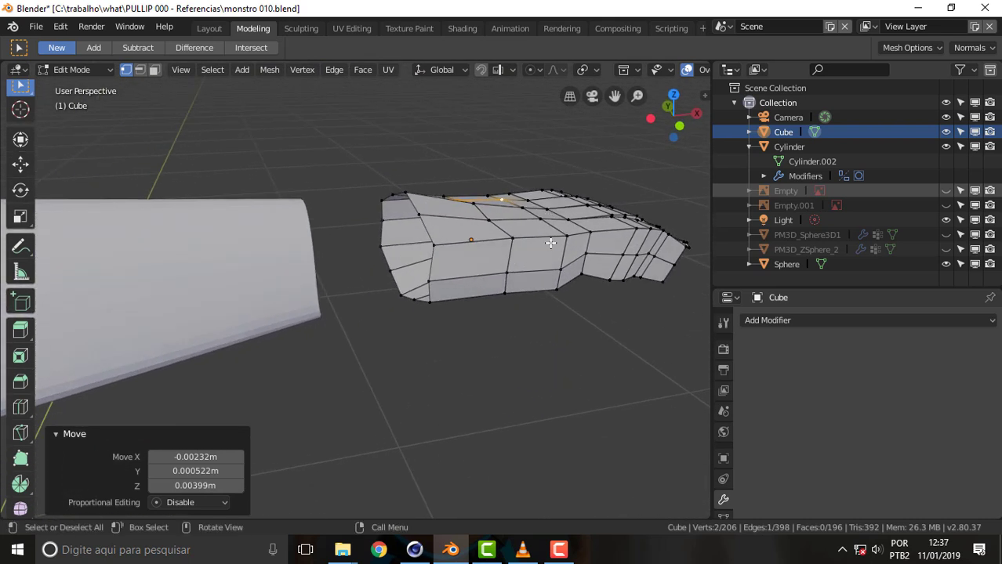
pyautogui.click(486, 260)
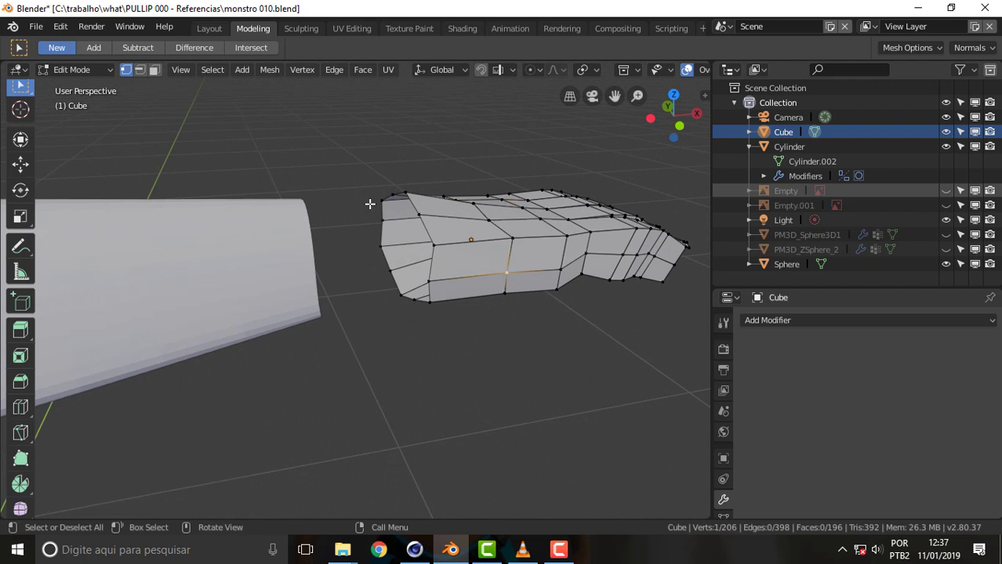
pyautogui.click(157, 70)
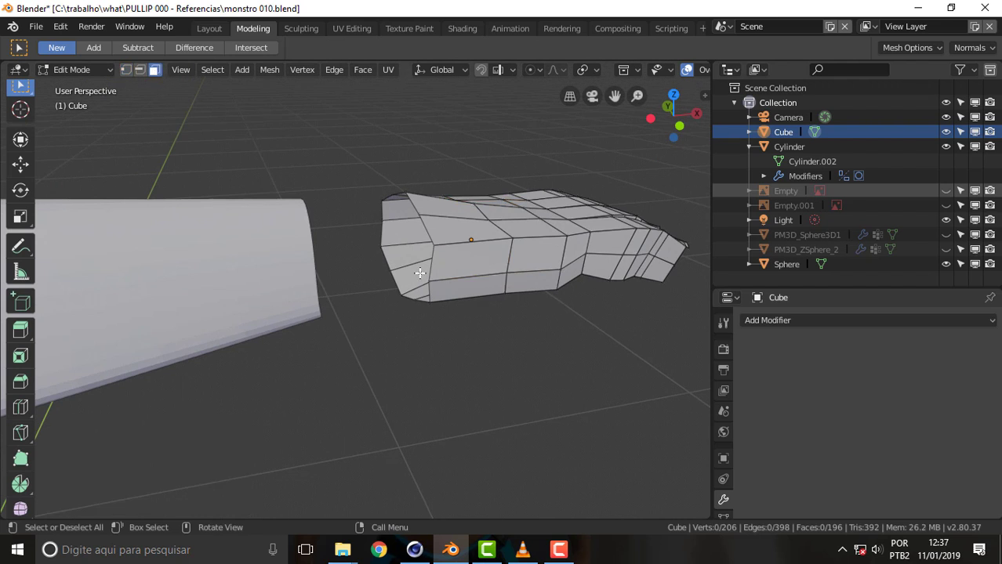
# Step: Select four lower side faces and extrude them 0.0256m outward, giving 214 vertices and 204 faces
pyautogui.click(468, 287)
pyautogui.keyDown('shift'); pyautogui.click(532, 283); pyautogui.keyUp('shift')
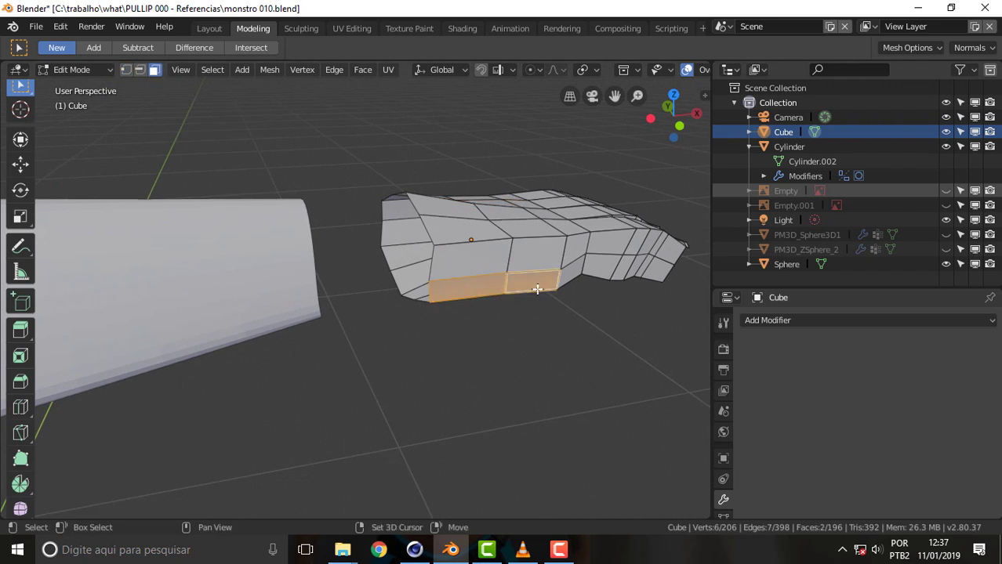
pyautogui.moveTo(564, 318)
pyautogui.mouseDown(button='middle')
pyautogui.moveTo(548, 259)
pyautogui.moveTo(561, 251)
pyautogui.moveTo(553, 302)
pyautogui.moveTo(505, 264)
pyautogui.mouseUp(button='middle')
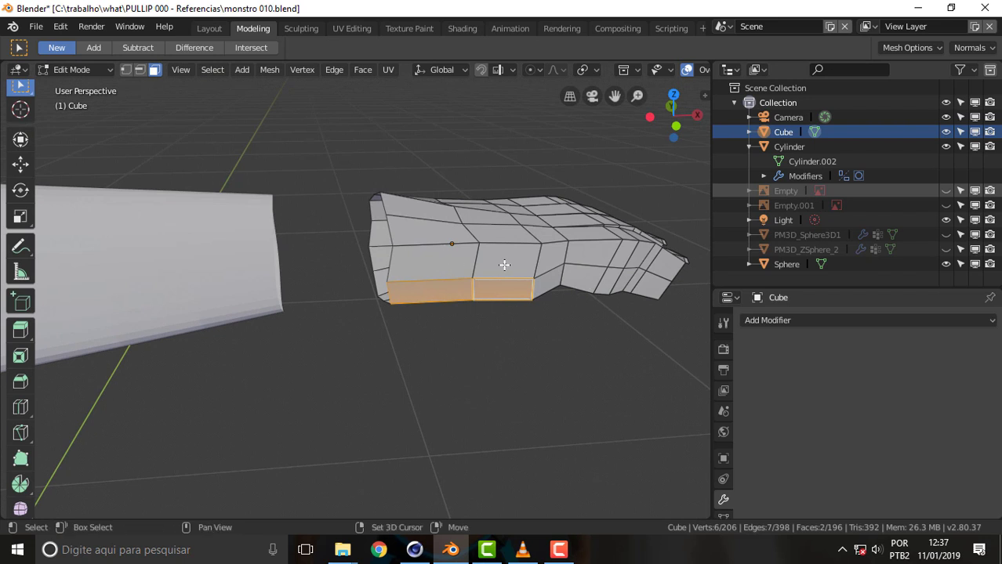
pyautogui.keyDown('shift'); pyautogui.click(471, 265); pyautogui.keyUp('shift')
pyautogui.keyDown('shift'); pyautogui.click(465, 267); pyautogui.keyUp('shift')
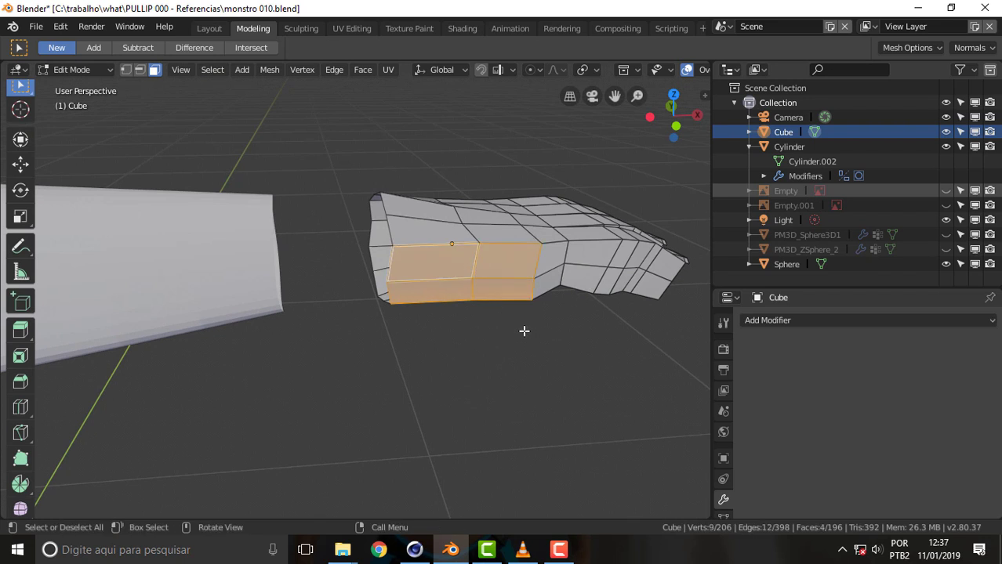
pyautogui.press('e')
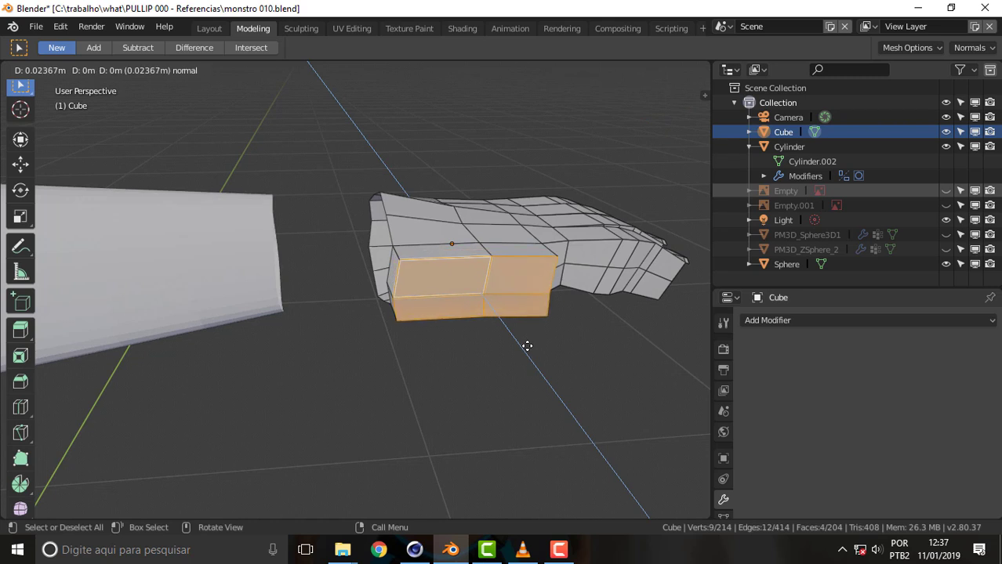
pyautogui.click(527, 348)
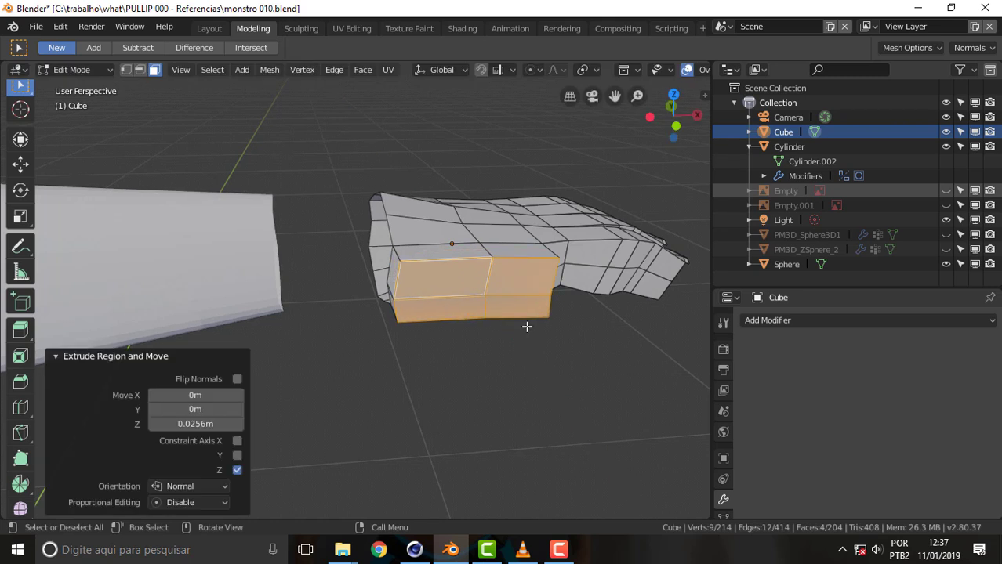
pyautogui.moveTo(490, 153)
pyautogui.mouseDown(button='middle')
pyautogui.moveTo(405, 155)
pyautogui.moveTo(510, 163)
pyautogui.mouseUp(button='middle')
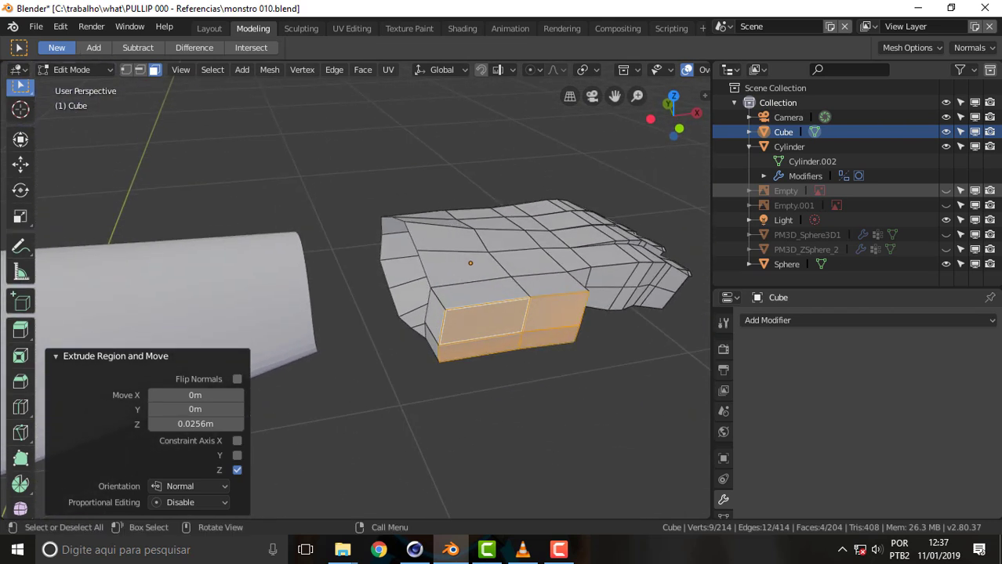
# Step: Scale the extruded faces to 0.473 along X and rotate them 16.9° about Z
pyautogui.press('s')
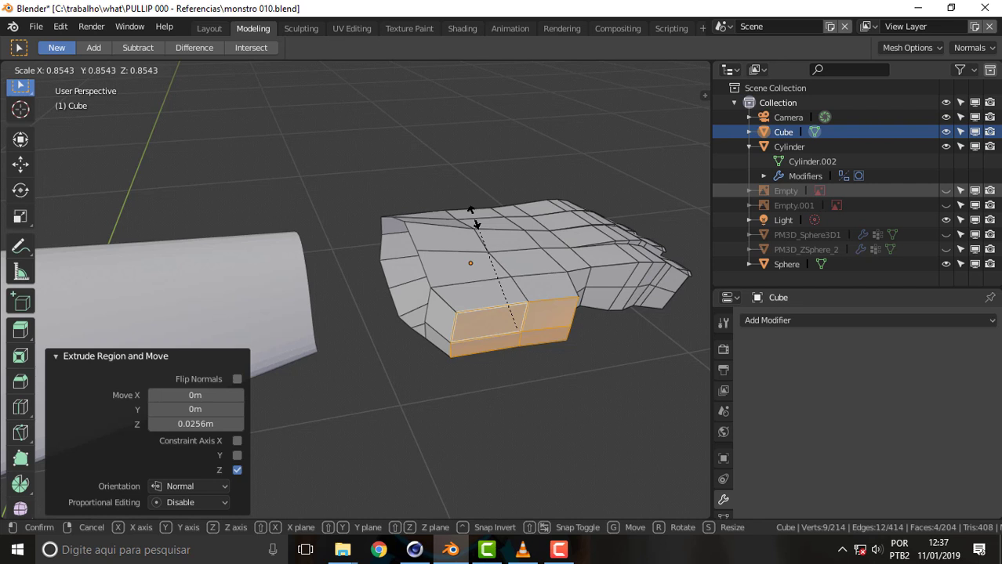
pyautogui.press('x')
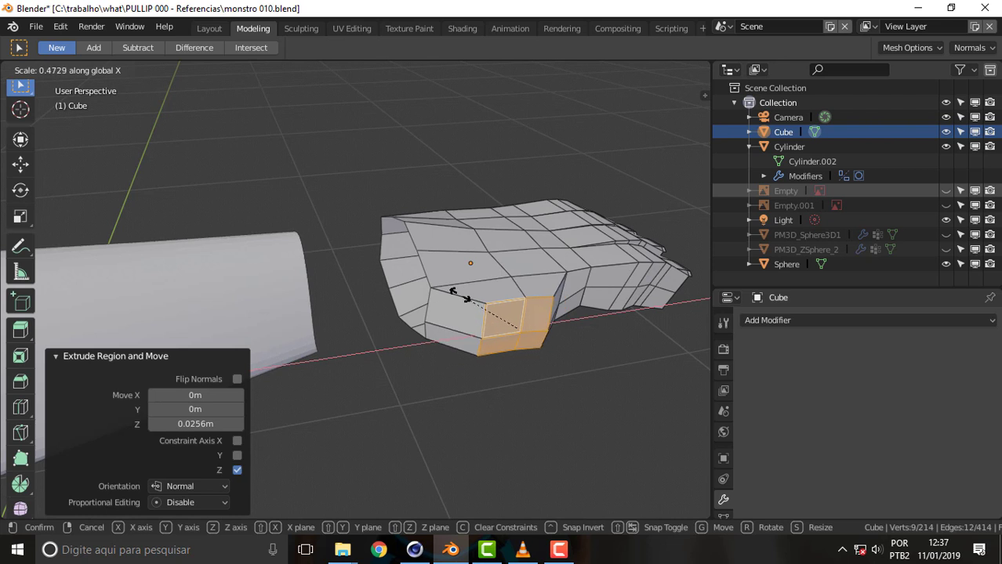
pyautogui.click(460, 295)
pyautogui.press('r')
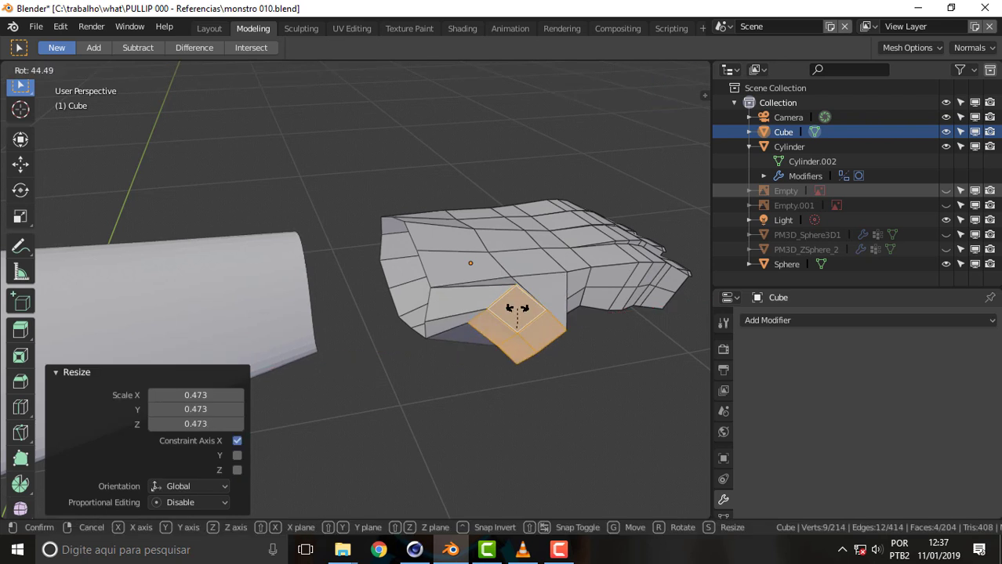
pyautogui.press('y')
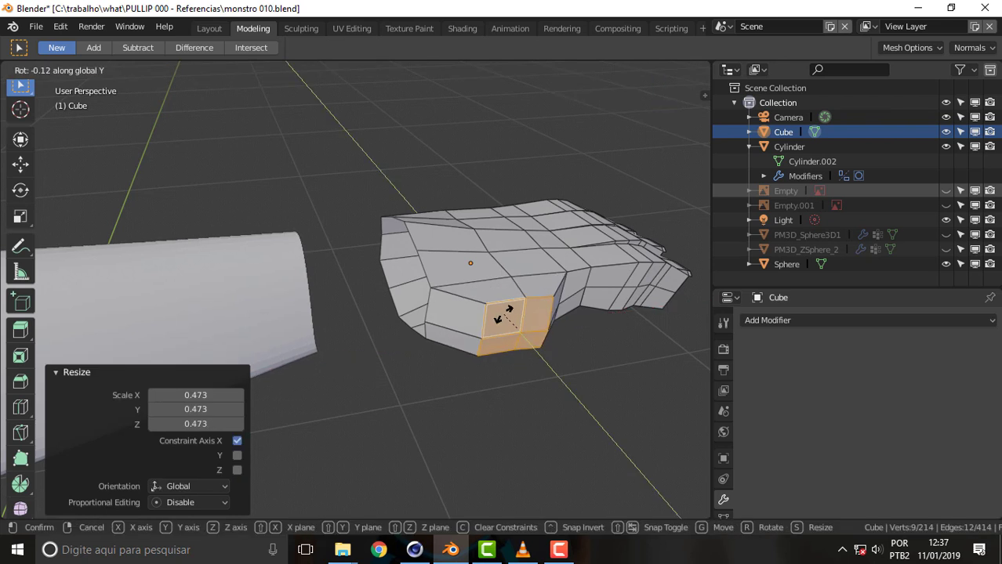
pyautogui.press('z')
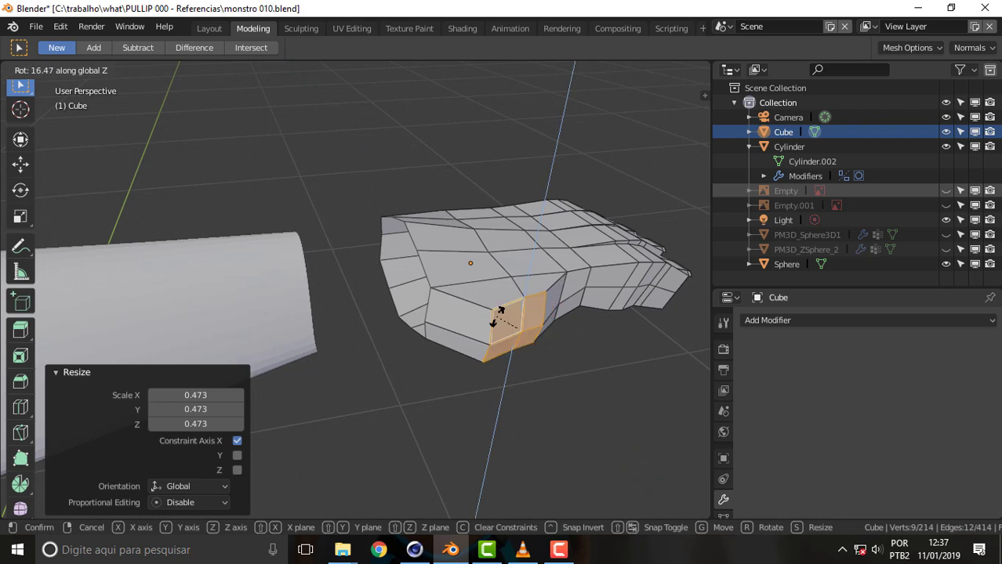
pyautogui.click(499, 317)
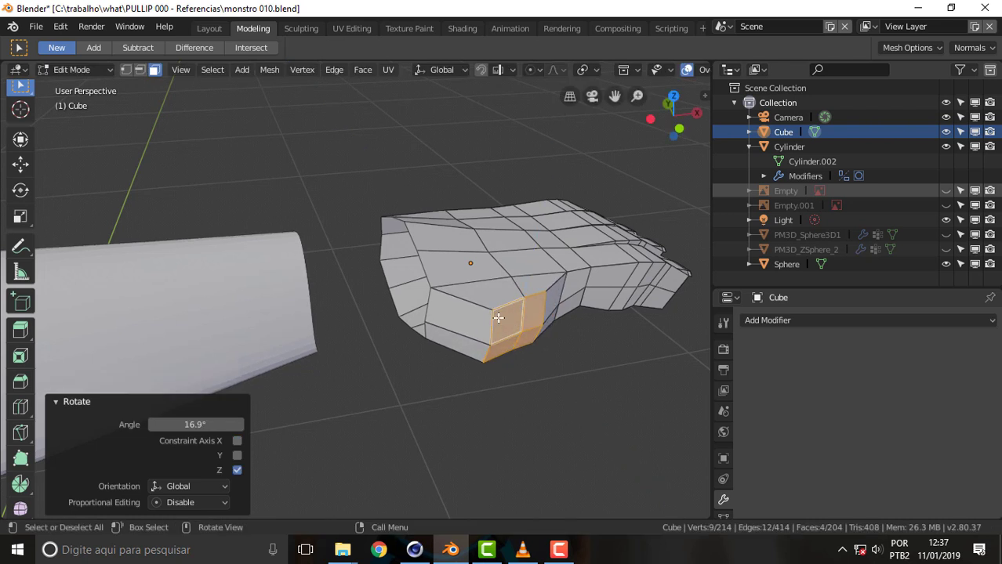
pyautogui.moveTo(502, 159)
pyautogui.mouseDown(button='middle')
pyautogui.moveTo(577, 170)
pyautogui.moveTo(422, 222)
pyautogui.moveTo(553, 138)
pyautogui.moveTo(627, 64)
pyautogui.moveTo(644, 483)
pyautogui.moveTo(613, 479)
pyautogui.moveTo(551, 178)
pyautogui.moveTo(541, 172)
pyautogui.moveTo(558, 172)
pyautogui.mouseUp(button='middle')
# Step: Extrude the thumb faces another 0.0351m and shift them 0.0246m along X
pyautogui.press('e')
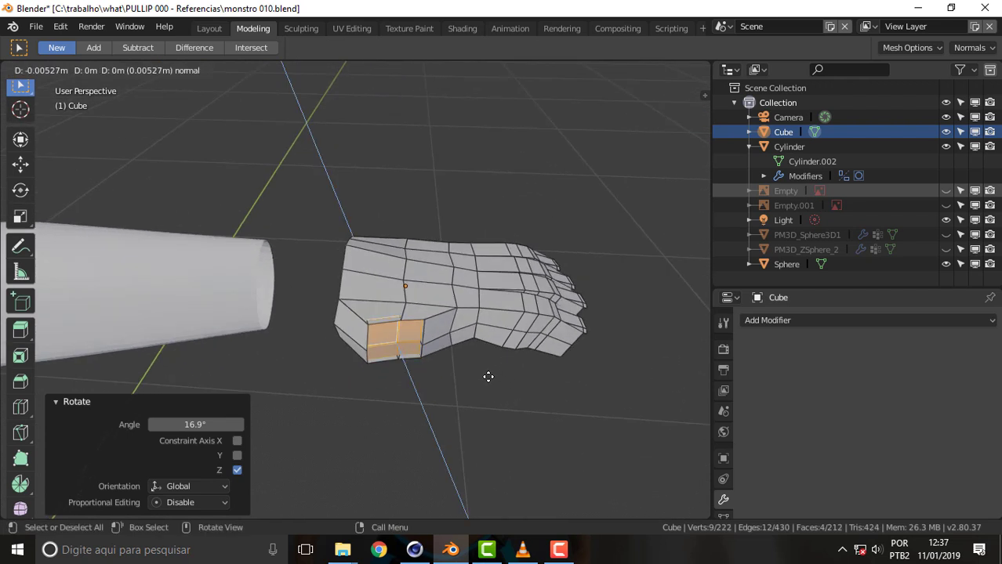
pyautogui.click(520, 398)
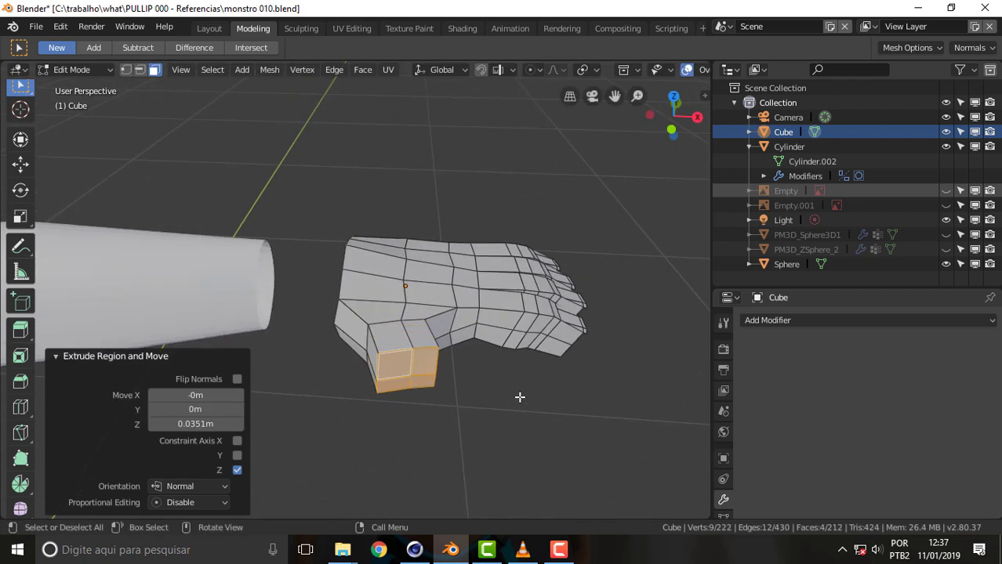
pyautogui.press('g')
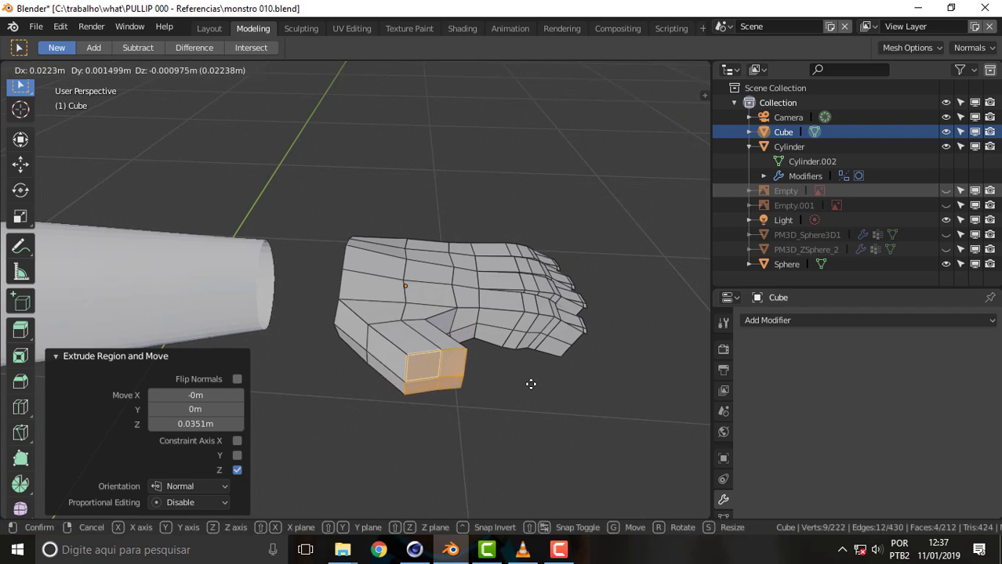
pyautogui.click(532, 393)
pyautogui.moveTo(573, 228)
pyautogui.mouseDown(button='middle')
pyautogui.moveTo(514, 194)
pyautogui.moveTo(496, 170)
pyautogui.moveTo(537, 152)
pyautogui.moveTo(544, 154)
pyautogui.moveTo(530, 215)
pyautogui.moveTo(464, 226)
pyautogui.moveTo(626, 185)
pyautogui.moveTo(646, 186)
pyautogui.moveTo(646, 205)
pyautogui.moveTo(627, 144)
pyautogui.moveTo(641, 153)
pyautogui.mouseUp(button='middle')
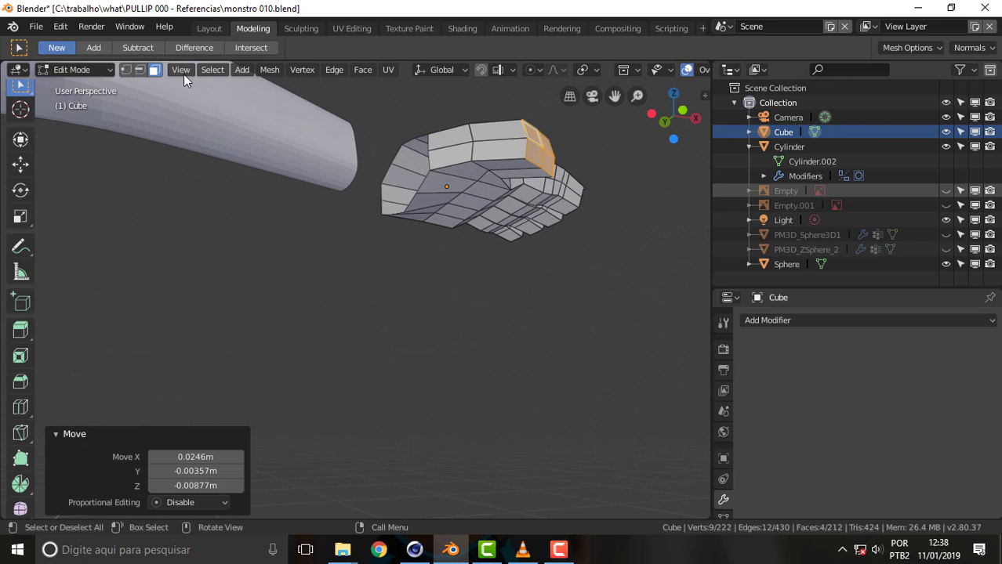
# Step: In Vertex select, move an edge near the thumb down by 0.00679m in Z
pyautogui.click(126, 70)
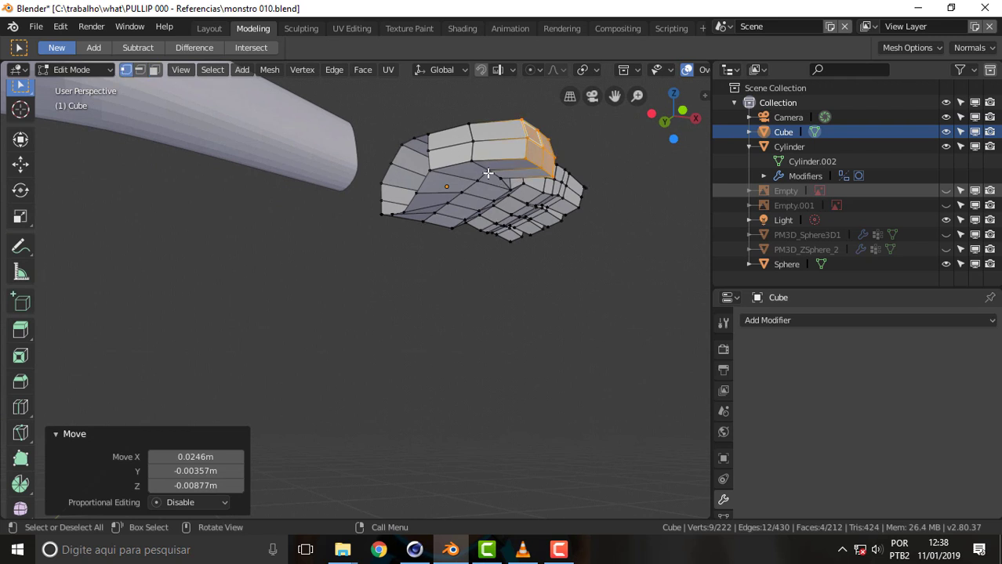
pyautogui.click(487, 171)
pyautogui.keyDown('shift'); pyautogui.click(500, 179); pyautogui.keyUp('shift')
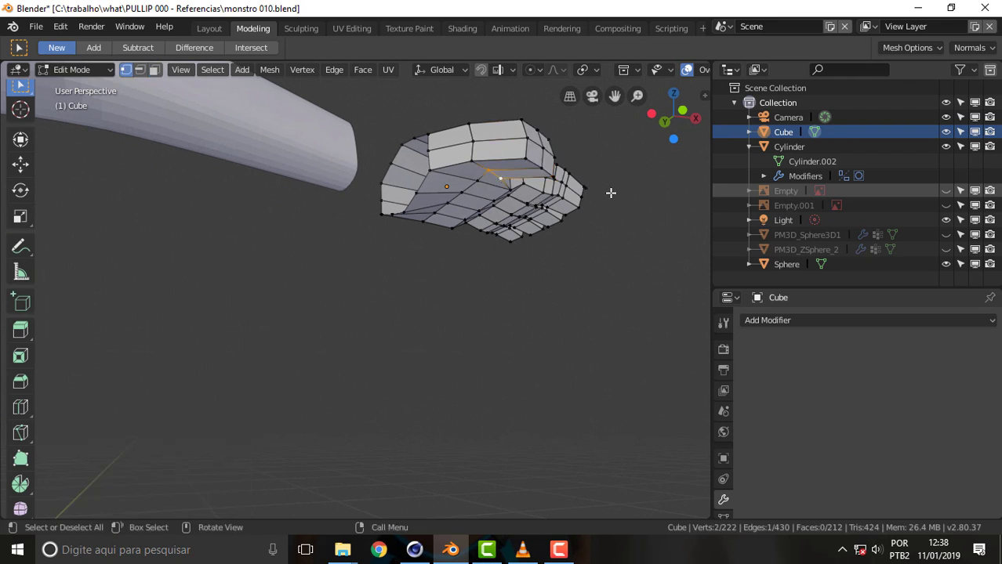
pyautogui.press('g')
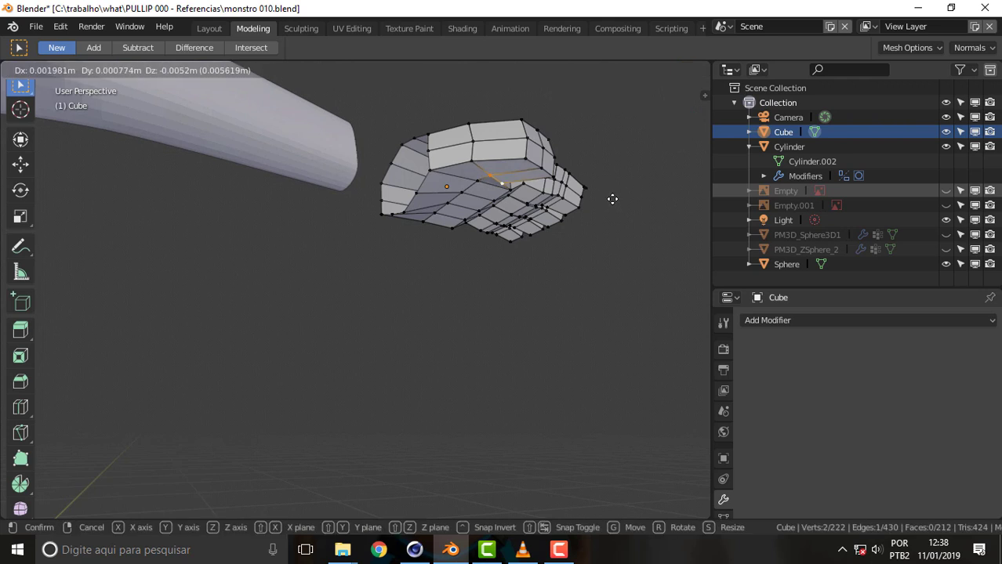
pyautogui.click(613, 198)
pyautogui.moveTo(609, 165)
pyautogui.mouseDown(button='middle')
pyautogui.moveTo(586, 229)
pyautogui.moveTo(517, 230)
pyautogui.mouseUp(button='middle')
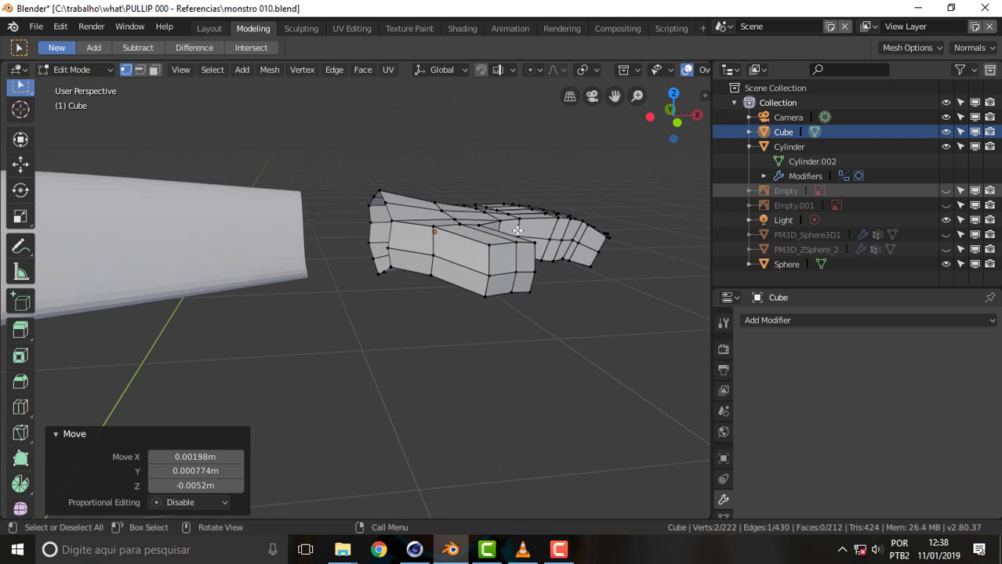
# Step: Slightly reposition a vertex at the base of the thumb
pyautogui.click(430, 282)
pyautogui.press('g')
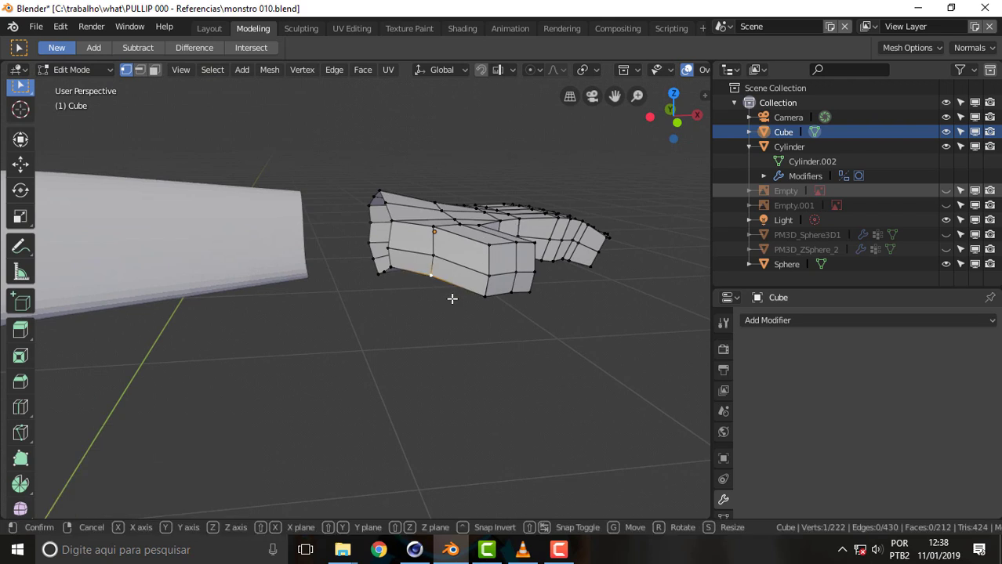
pyautogui.click(452, 306)
pyautogui.moveTo(582, 286)
pyautogui.mouseDown(button='middle')
pyautogui.moveTo(488, 295)
pyautogui.moveTo(456, 316)
pyautogui.moveTo(474, 301)
pyautogui.mouseUp(button='middle')
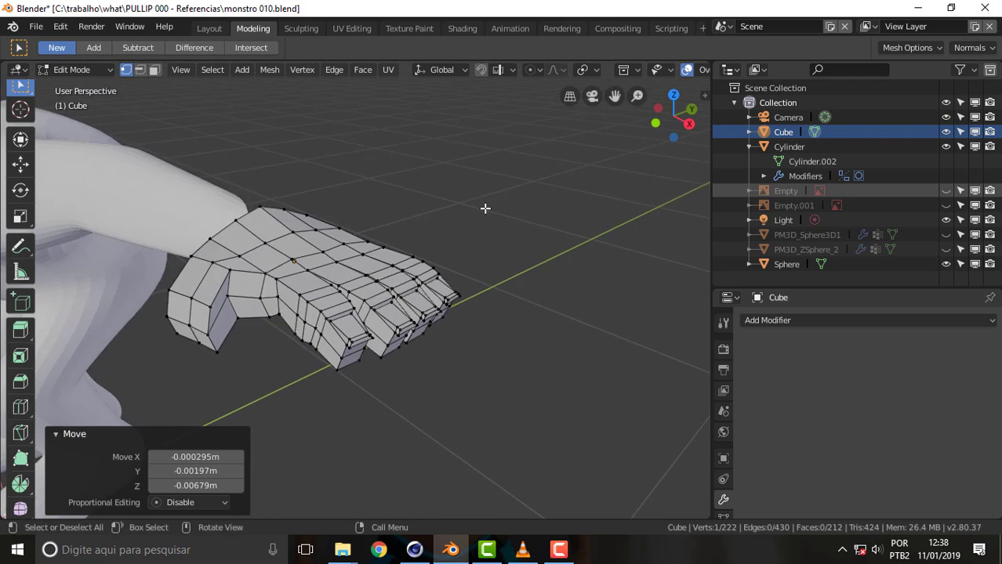
pyautogui.moveTo(485, 209)
pyautogui.mouseDown(button='middle')
pyautogui.moveTo(512, 188)
pyautogui.moveTo(474, 196)
pyautogui.moveTo(519, 183)
pyautogui.mouseUp(button='middle')
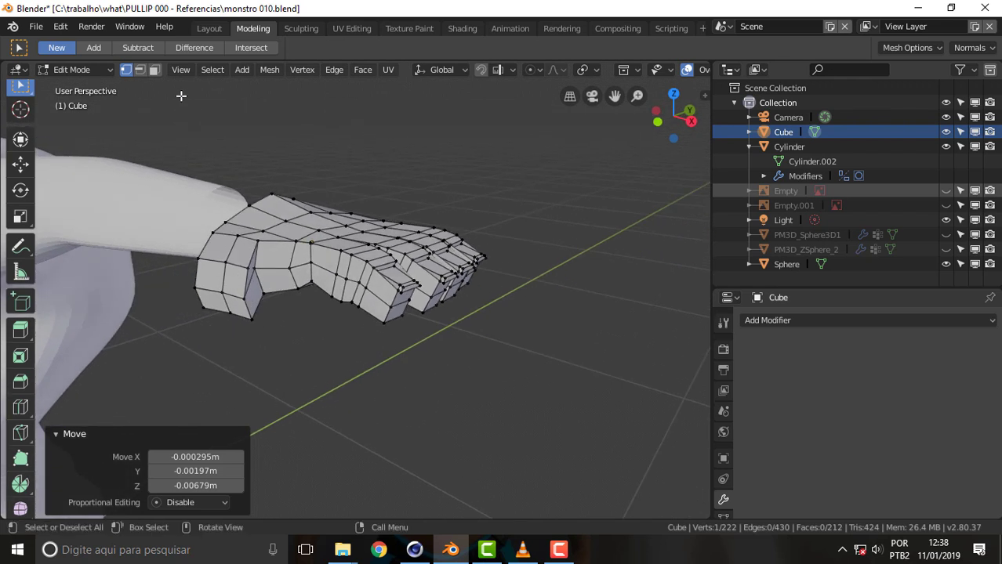
# Step: Select the four palm side faces in Face select and rotate them 56.3° about Z
pyautogui.click(156, 71)
pyautogui.click(235, 278)
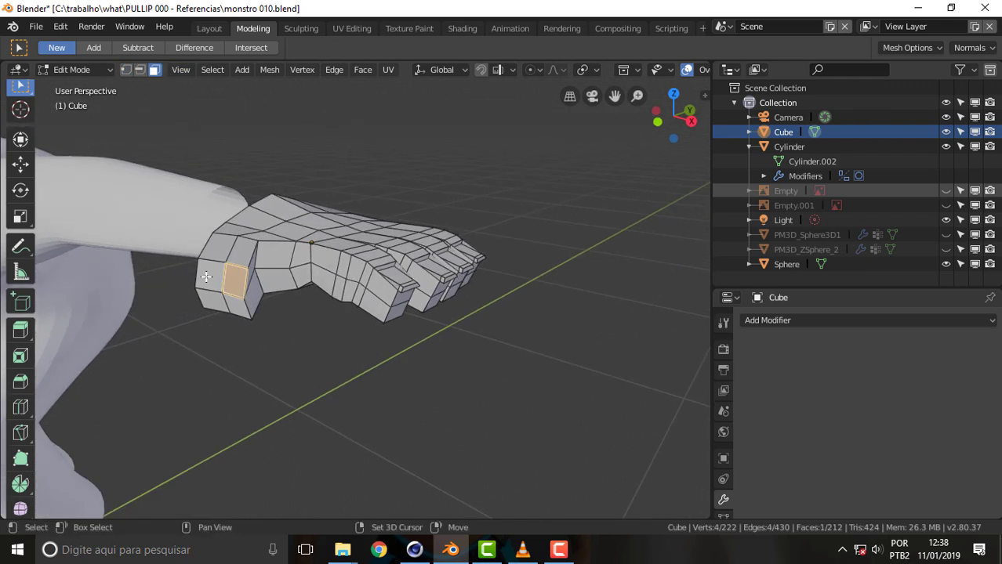
pyautogui.keyDown('shift'); pyautogui.click(210, 273); pyautogui.keyUp('shift')
pyautogui.keyDown('shift'); pyautogui.click(211, 297); pyautogui.keyUp('shift')
pyautogui.keyDown('shift'); pyautogui.click(237, 302); pyautogui.keyUp('shift')
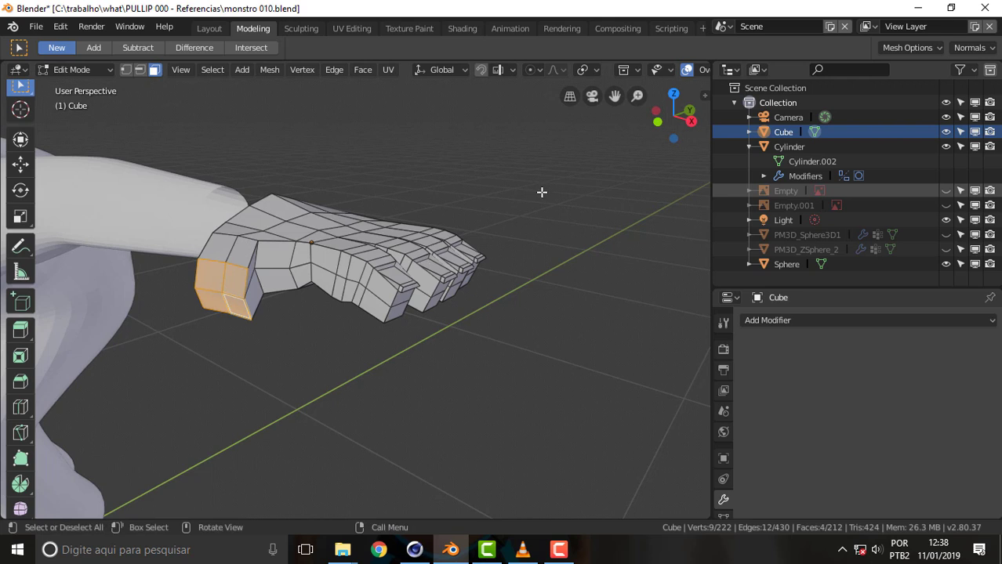
pyautogui.moveTo(544, 192)
pyautogui.mouseDown(button='middle')
pyautogui.moveTo(525, 188)
pyautogui.moveTo(559, 197)
pyautogui.mouseUp(button='middle')
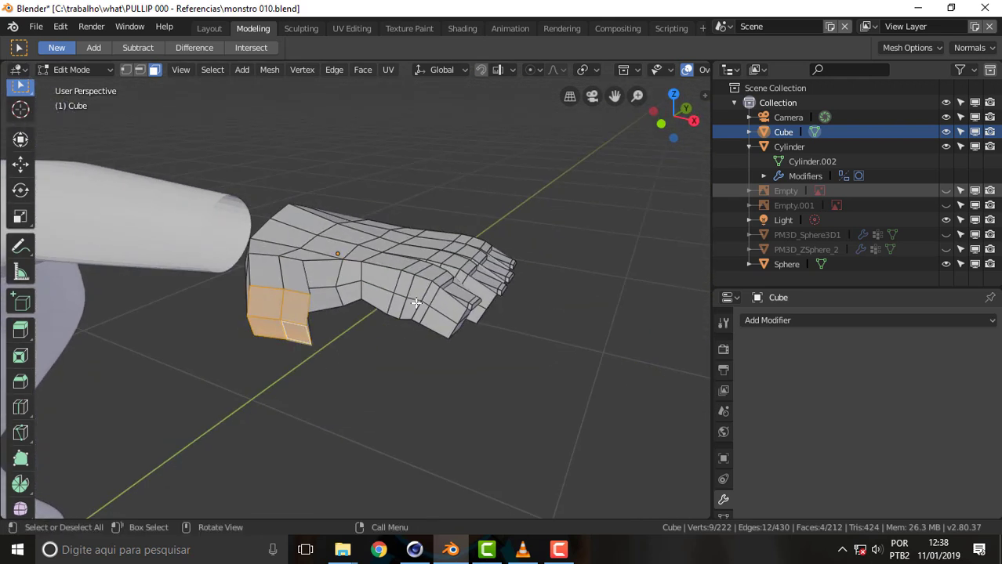
pyautogui.press('r')
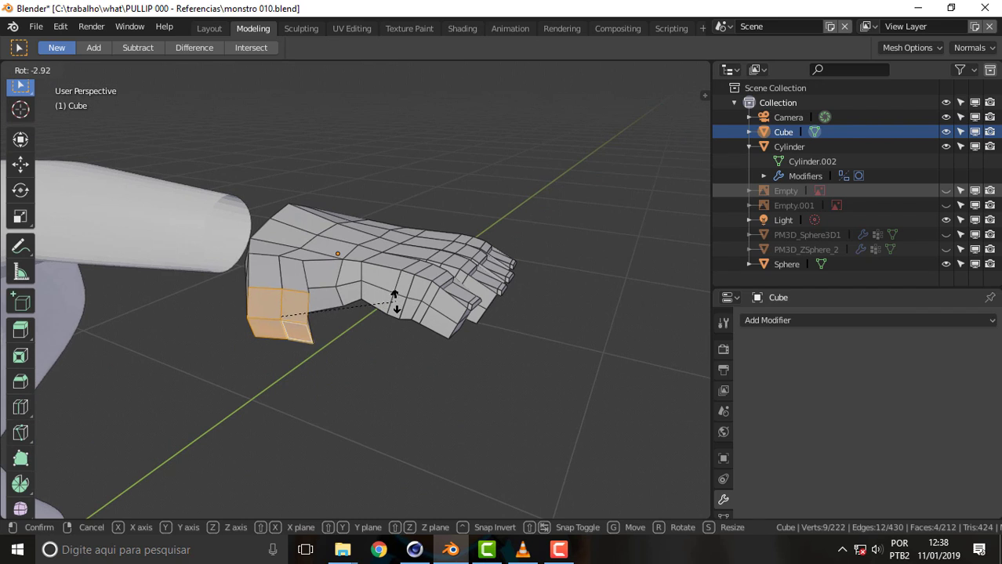
pyautogui.press('z')
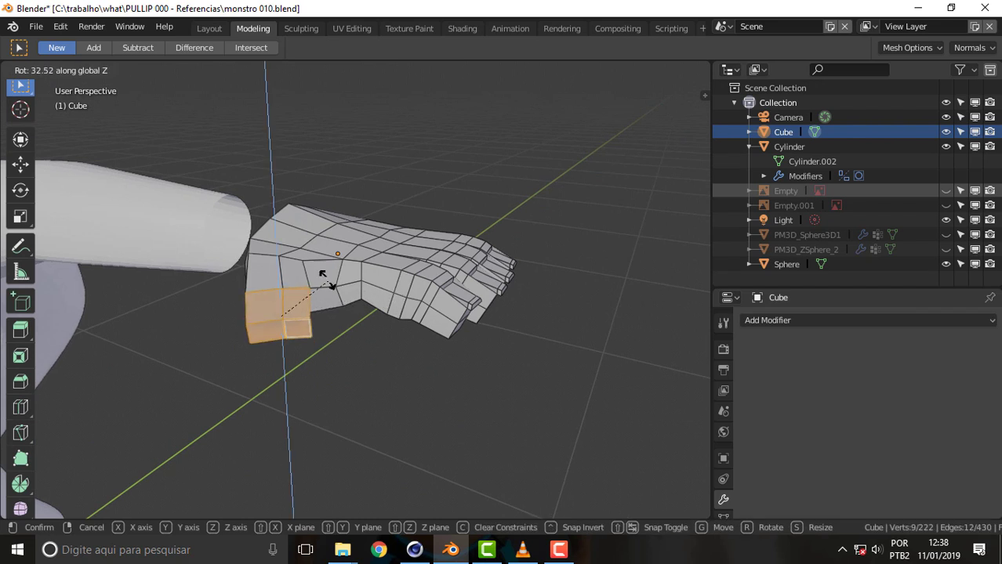
pyautogui.click(307, 275)
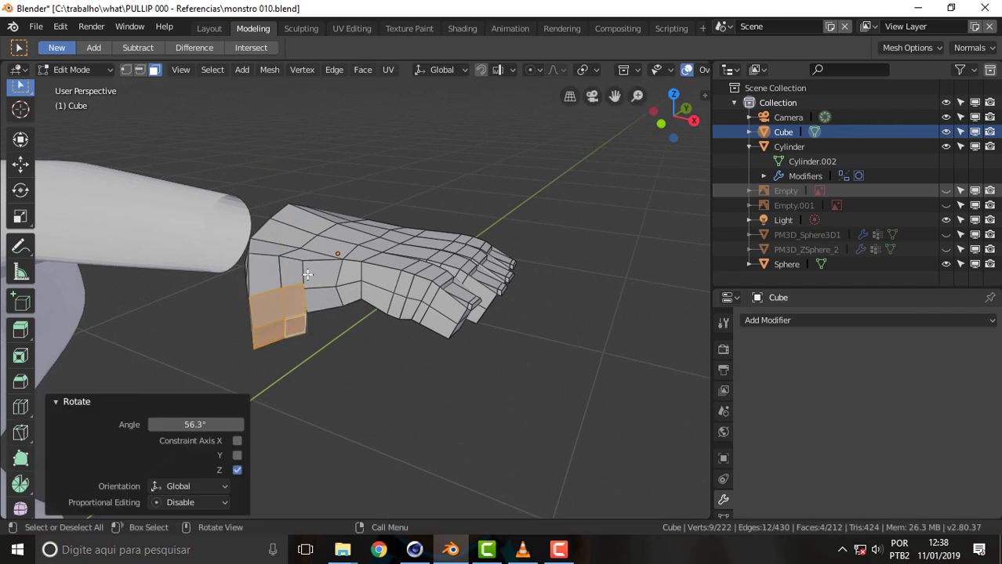
# Step: Move the thumb faces, shrink them to 0.601, and lower them
pyautogui.moveTo(440, 204); pyautogui.dragTo(458, 246, button='middle')
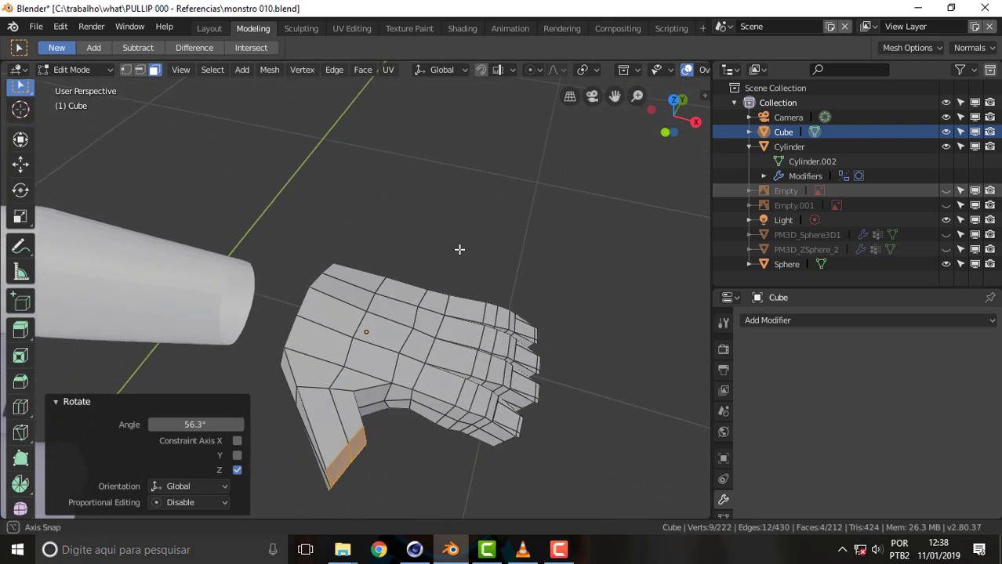
pyautogui.press('g')
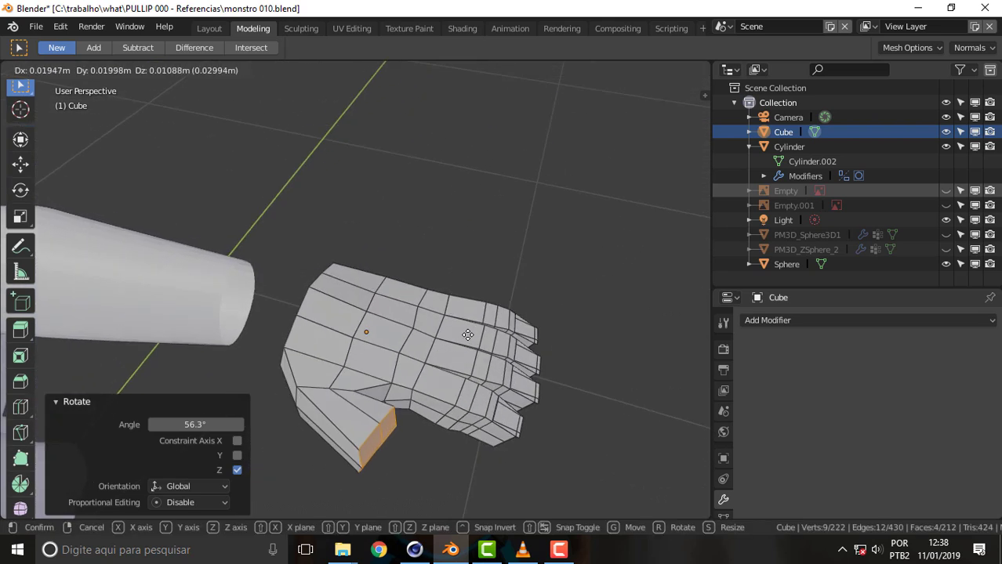
pyautogui.click(465, 340)
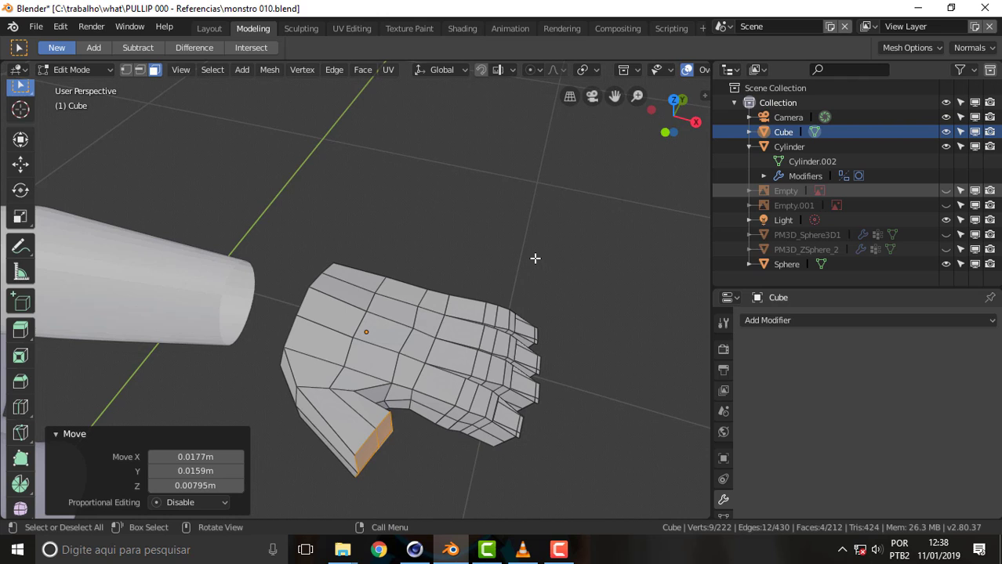
pyautogui.press('s')
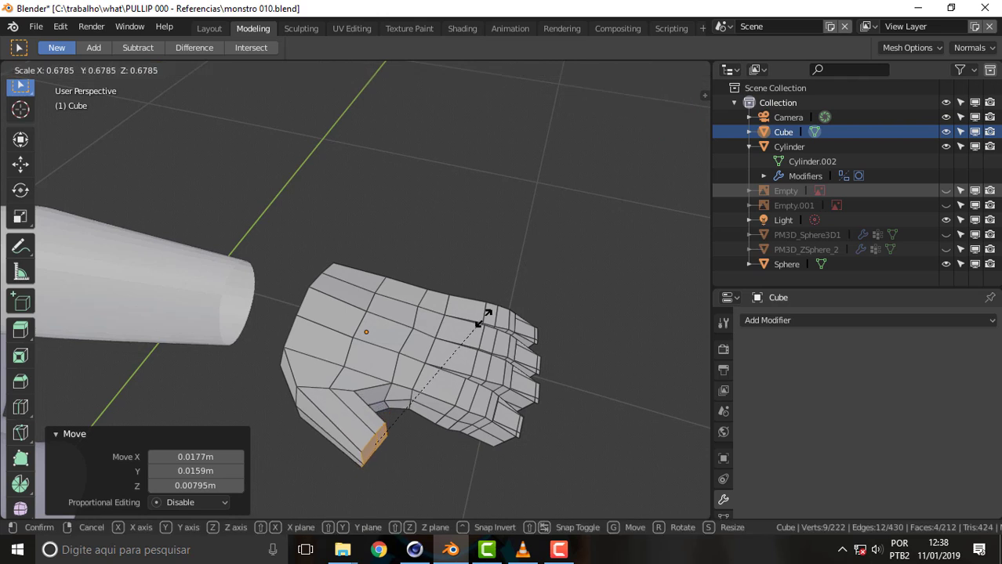
pyautogui.click(468, 333)
pyautogui.moveTo(490, 217); pyautogui.dragTo(524, 156, button='middle')
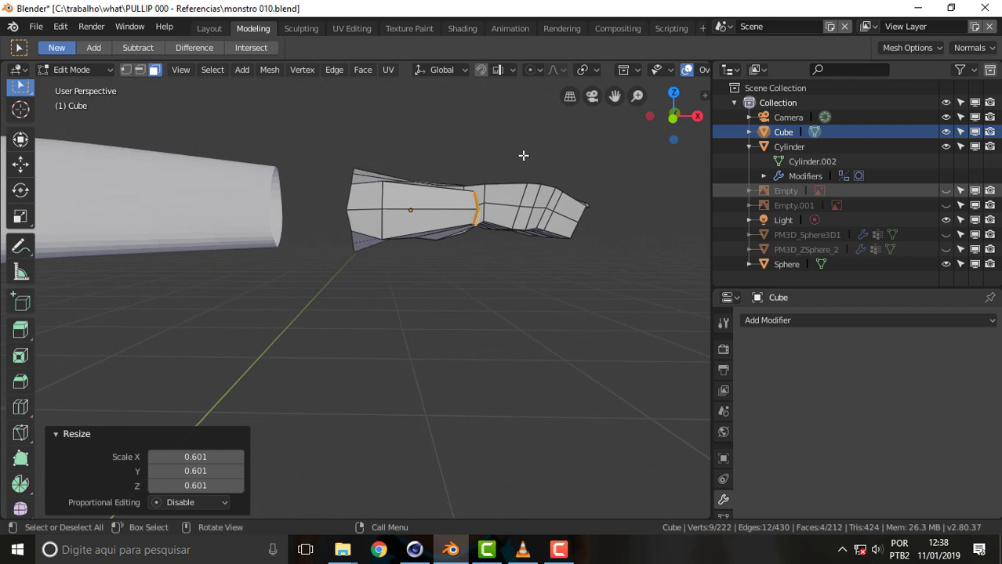
pyautogui.press('g')
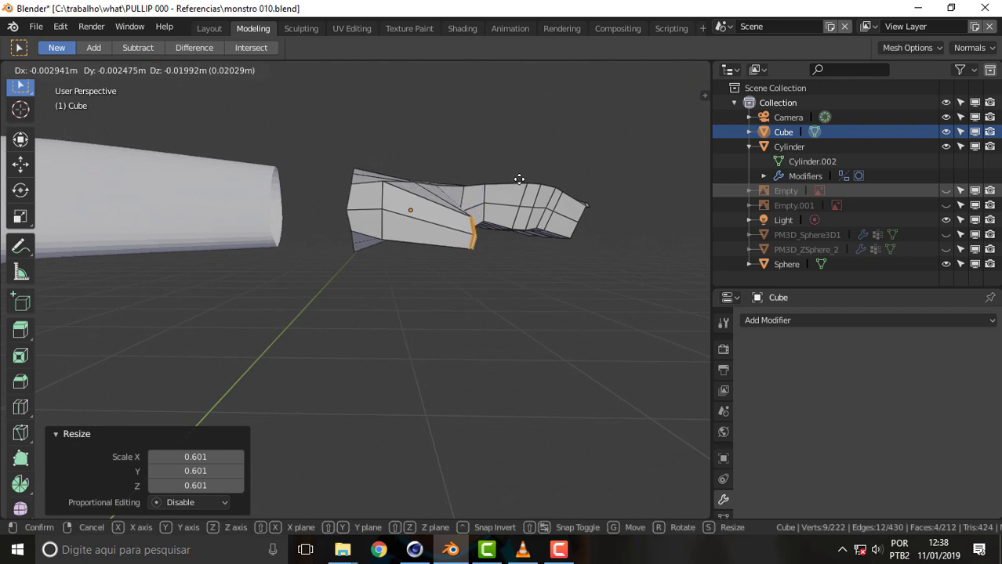
pyautogui.click(523, 183)
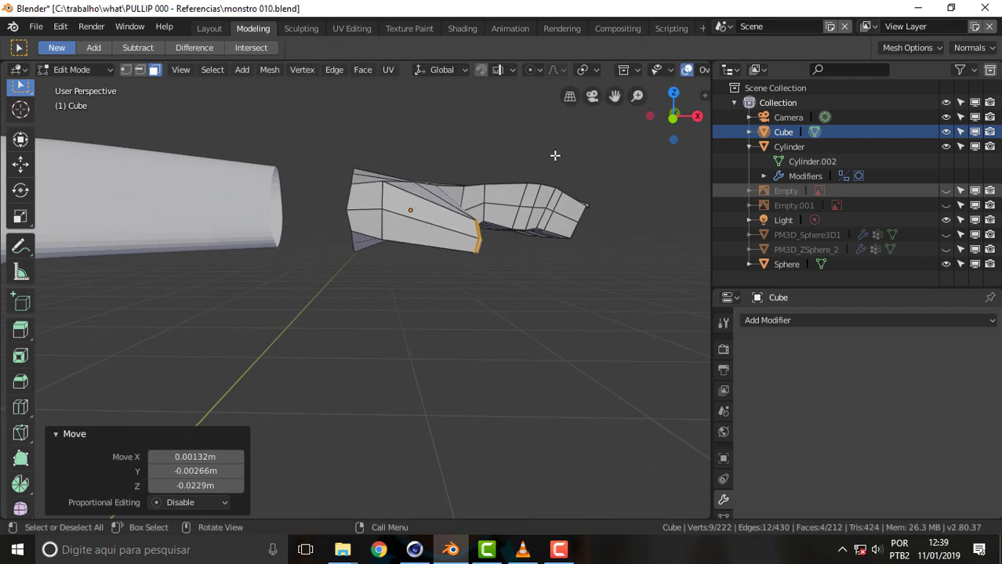
pyautogui.moveTo(554, 154)
pyautogui.mouseDown(button='middle')
pyautogui.moveTo(371, 223)
pyautogui.moveTo(263, 214)
pyautogui.moveTo(509, 157)
pyautogui.moveTo(543, 186)
pyautogui.moveTo(563, 300)
pyautogui.mouseUp(button='middle')
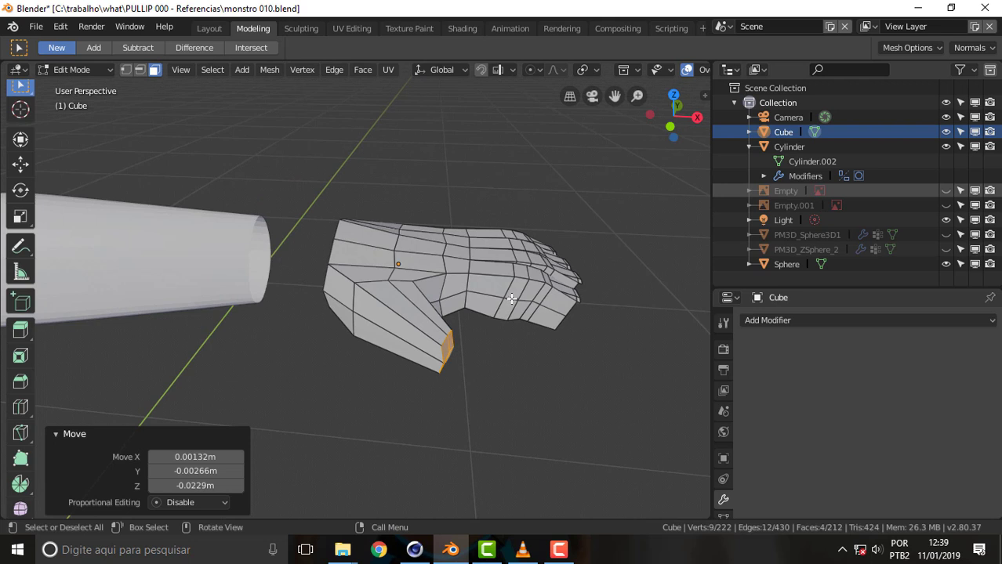
# Step: Enlarge the thumb faces by 1.413 and pull them out 0.0276m X, -0.016m Z
pyautogui.press('s')
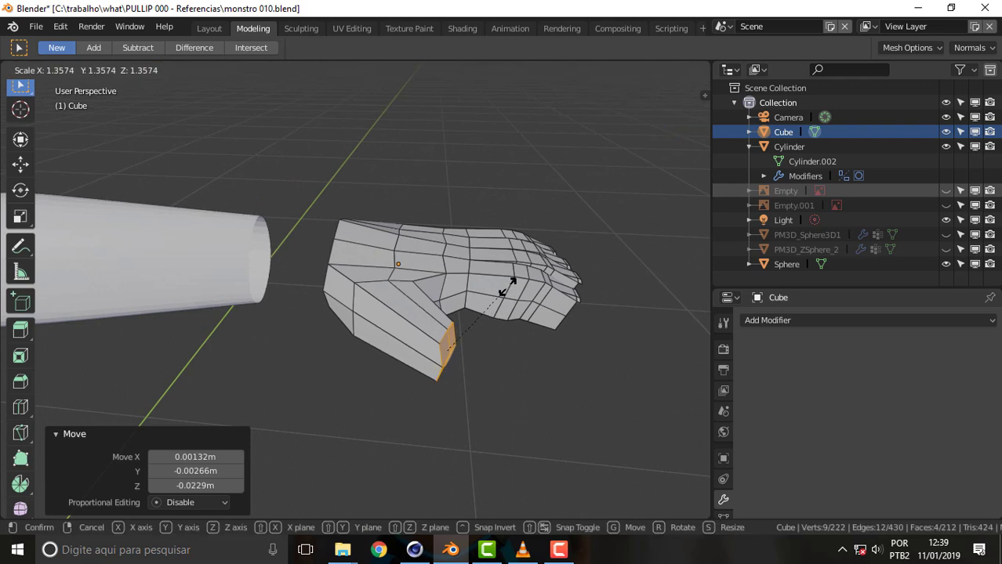
pyautogui.click(514, 284)
pyautogui.moveTo(602, 217)
pyautogui.mouseDown(button='middle')
pyautogui.moveTo(467, 202)
pyautogui.moveTo(633, 166)
pyautogui.moveTo(646, 119)
pyautogui.moveTo(615, 196)
pyautogui.moveTo(486, 400)
pyautogui.mouseUp(button='middle')
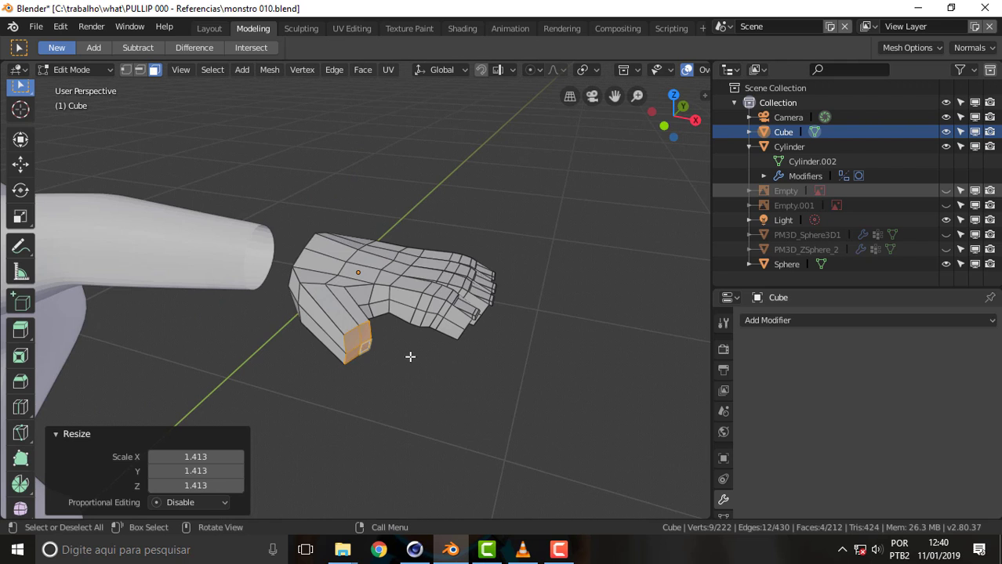
pyautogui.press('g')
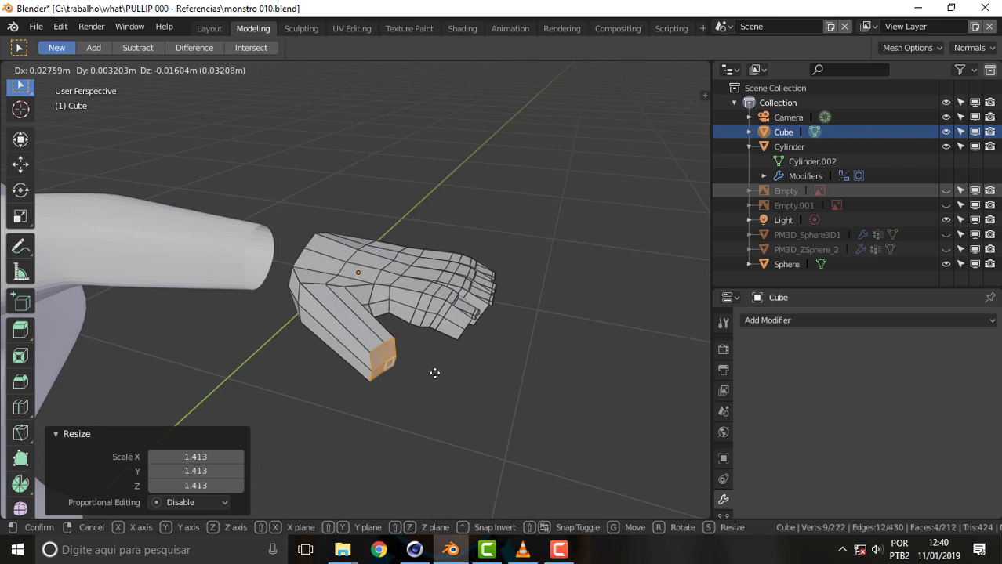
pyautogui.click(434, 373)
pyautogui.scroll(3, 570, 291)
pyautogui.scroll(-1, 570, 290)
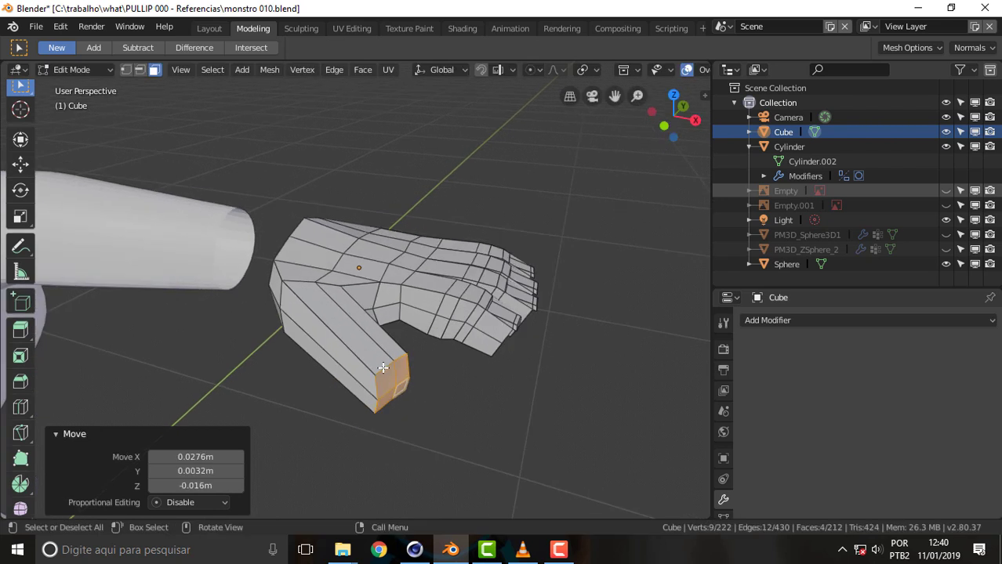
# Step: Add a loop cut around the thumb and move it -0.037m X, 0.0266m Z toward the base
pyautogui.click(20, 407)
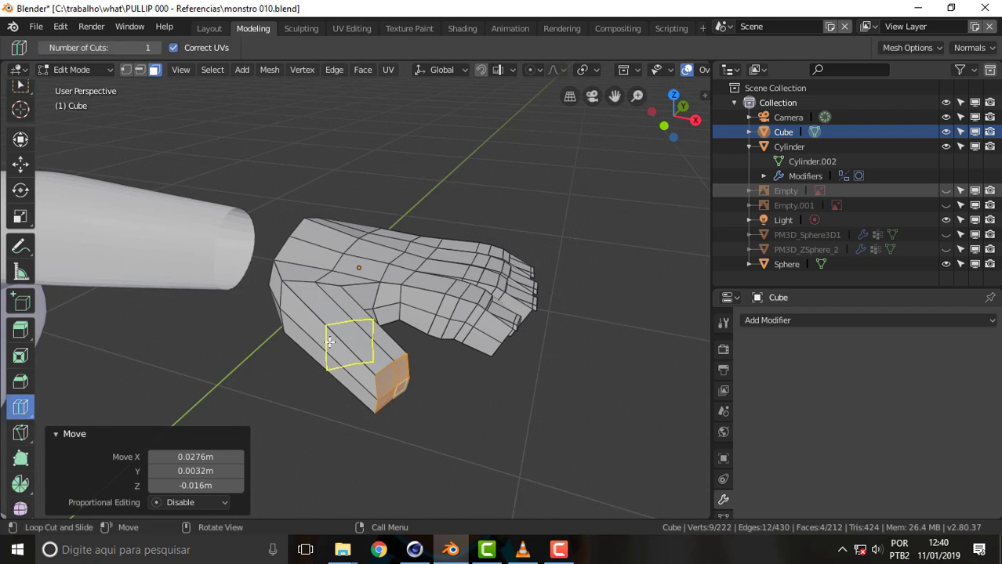
pyautogui.click(330, 342)
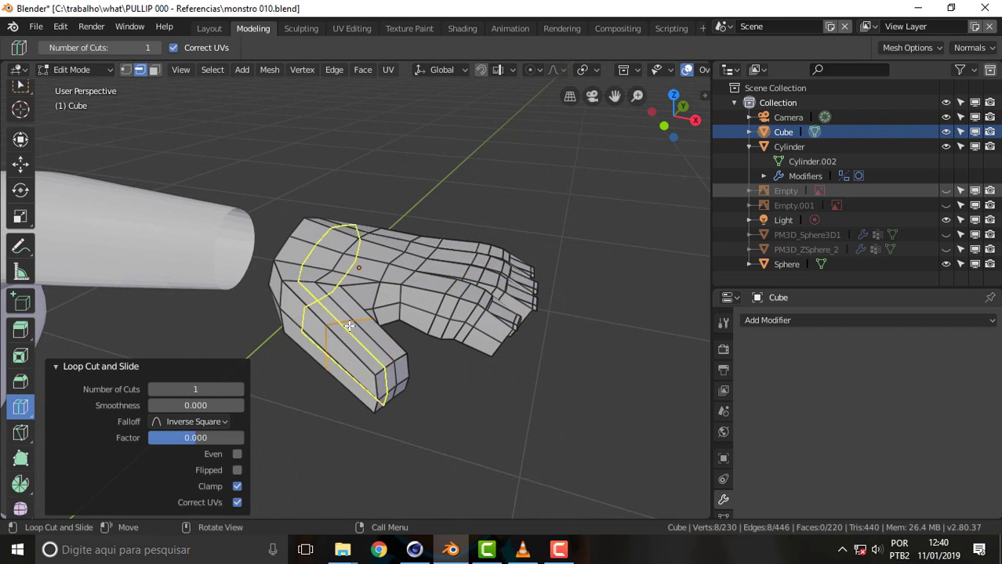
pyautogui.moveTo(348, 325); pyautogui.dragTo(380, 364)
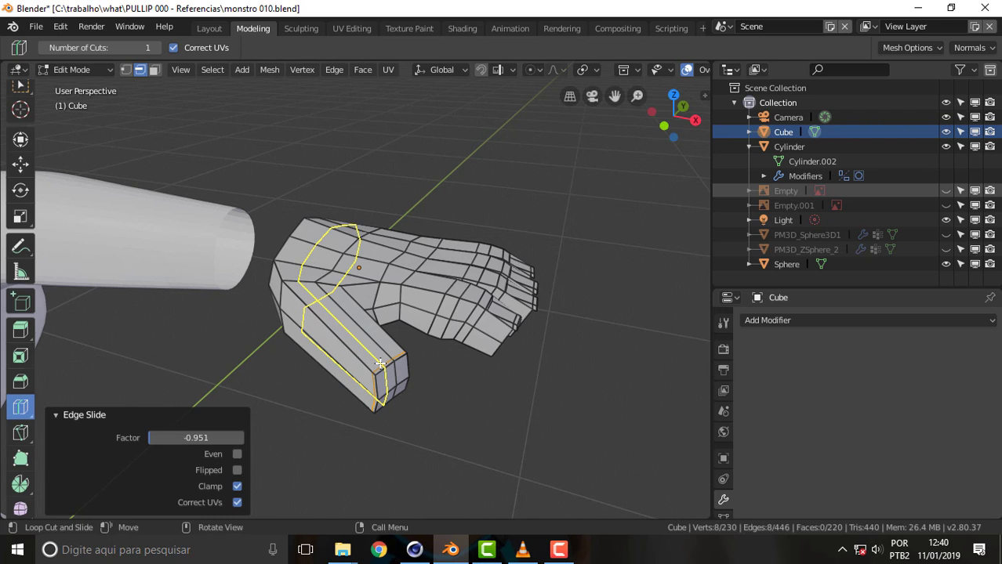
pyautogui.press('g')
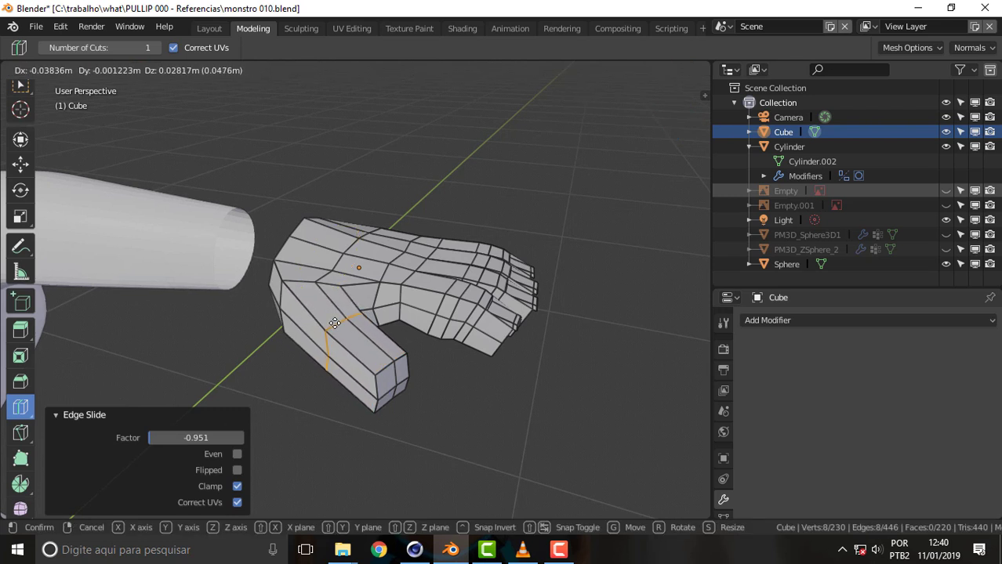
pyautogui.click(337, 326)
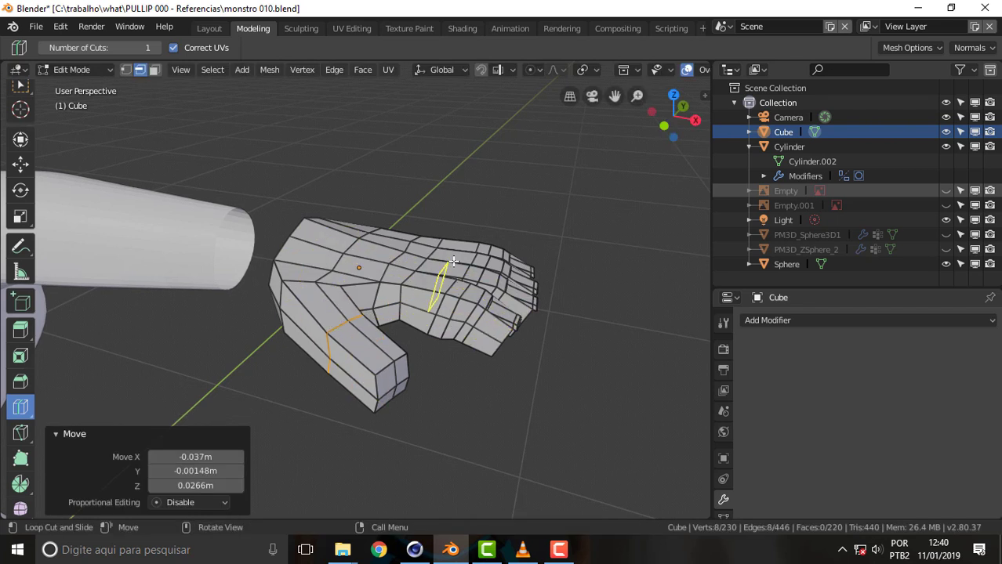
pyautogui.moveTo(416, 258); pyautogui.dragTo(344, 330)
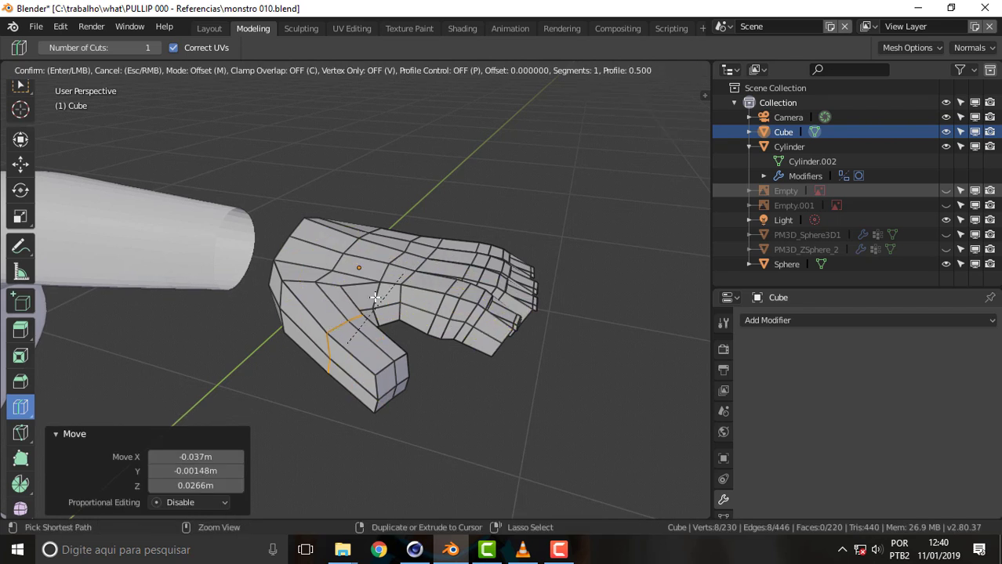
# Step: Undo the empty bevel and re-bevel the thumb-base loop at 0.019 with 2 segments
pyautogui.click(325, 328)
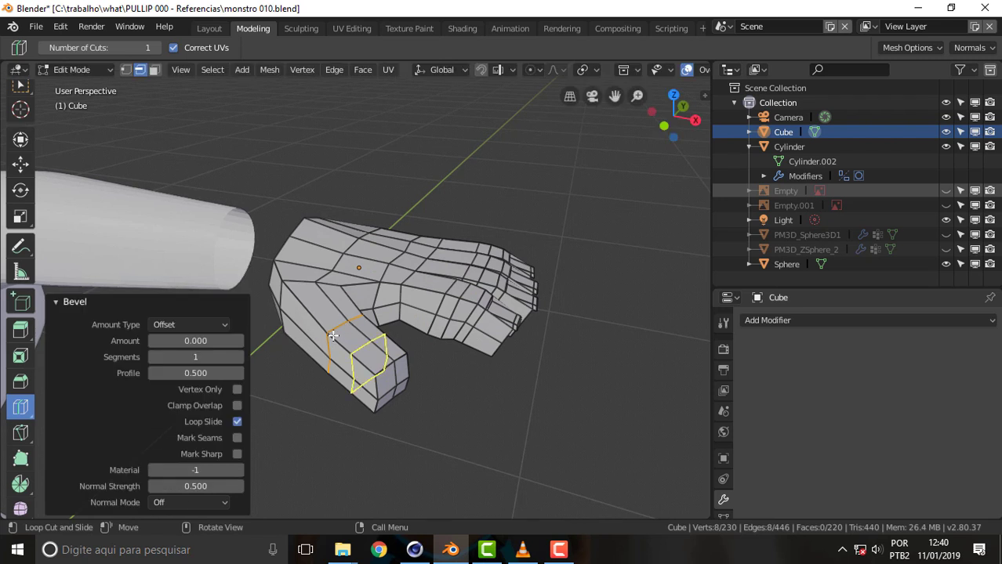
pyautogui.hotkey('ctrl', 'z')
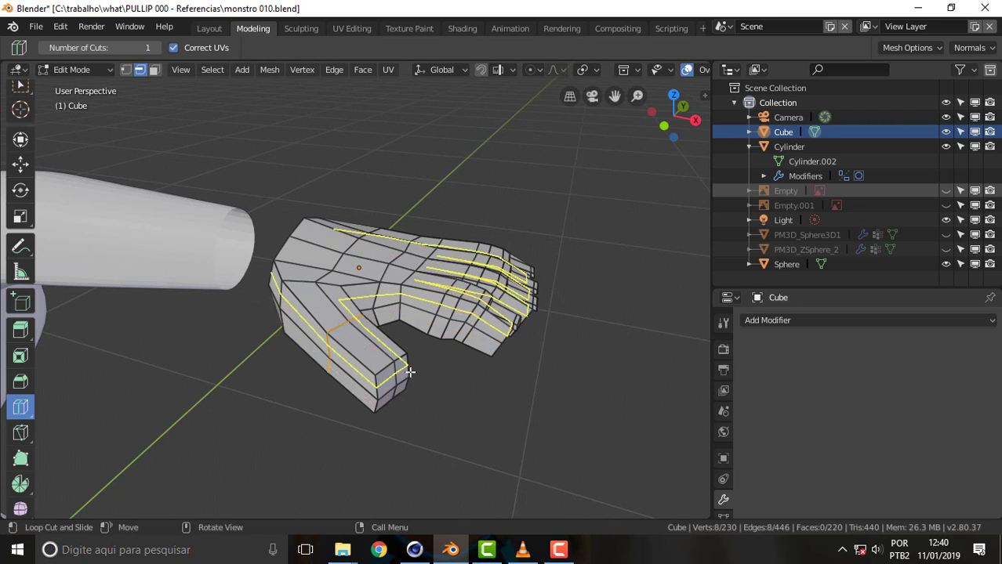
pyautogui.hotkey('ctrl', 'b')
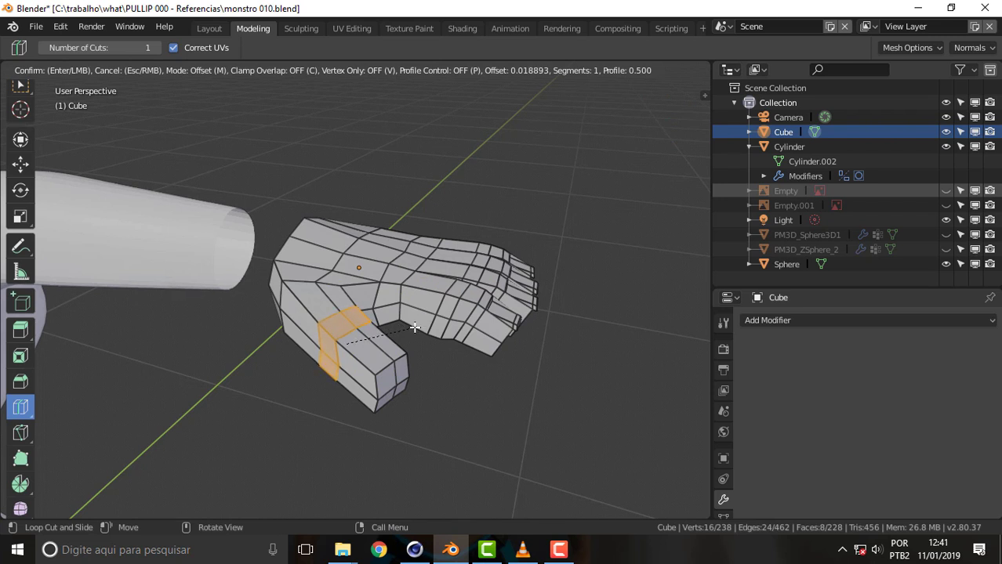
pyautogui.click(414, 327)
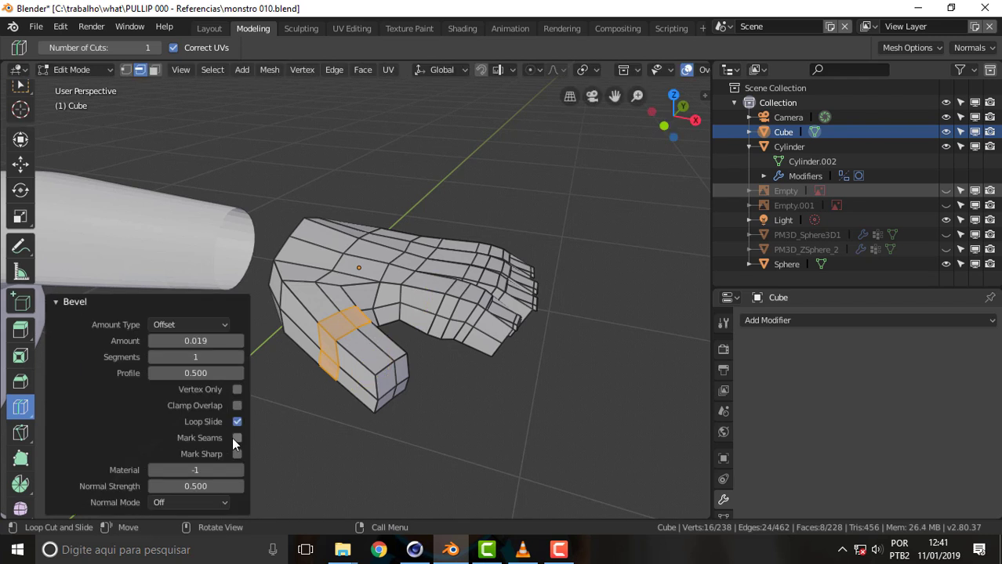
pyautogui.click(195, 358)
pyautogui.write('2')
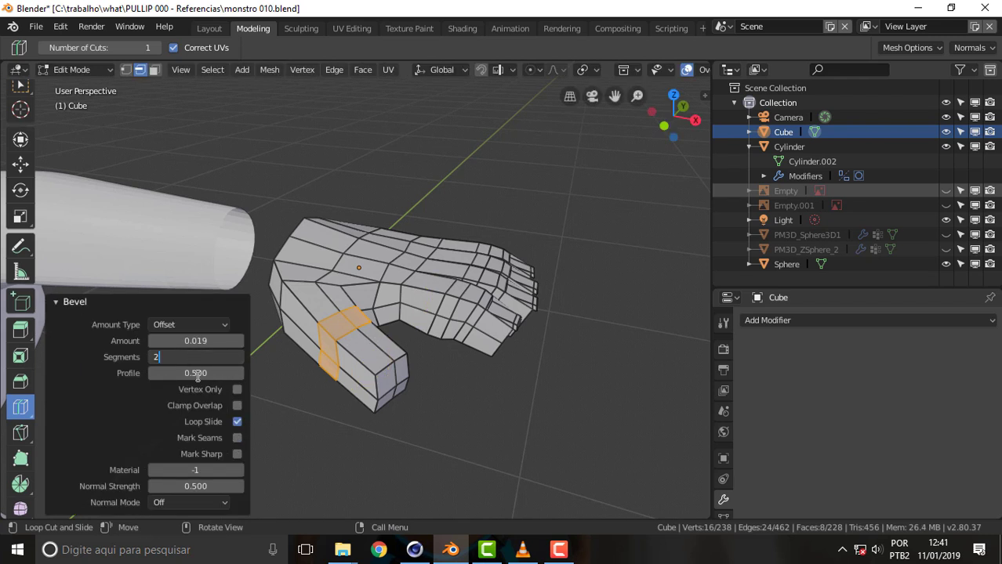
pyautogui.press('Return')
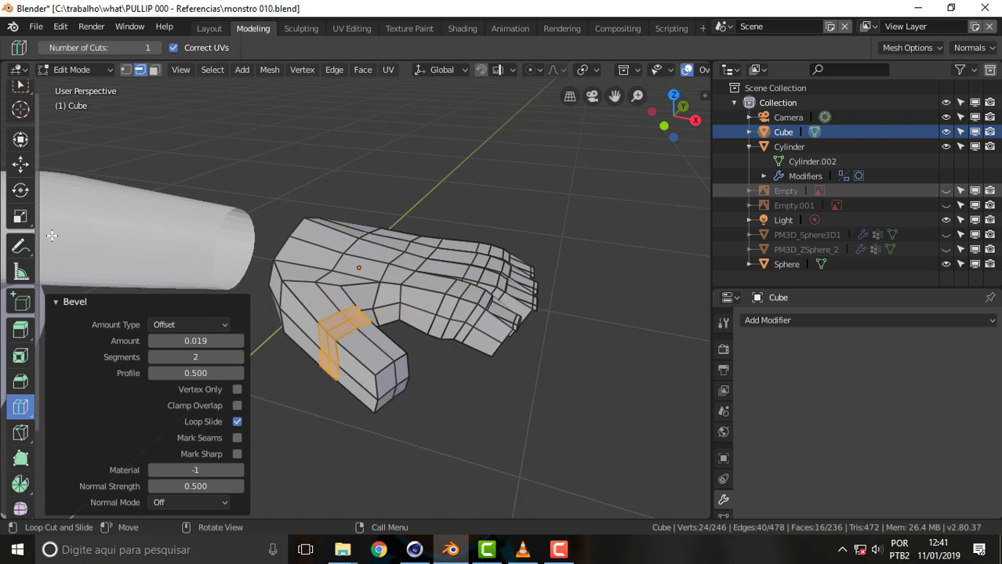
pyautogui.click(153, 70)
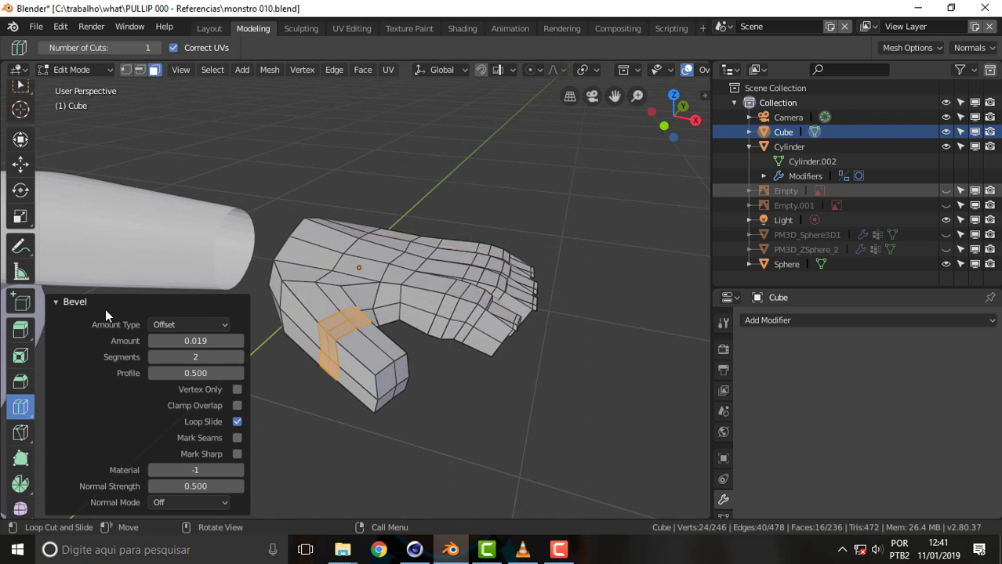
pyautogui.click(22, 86)
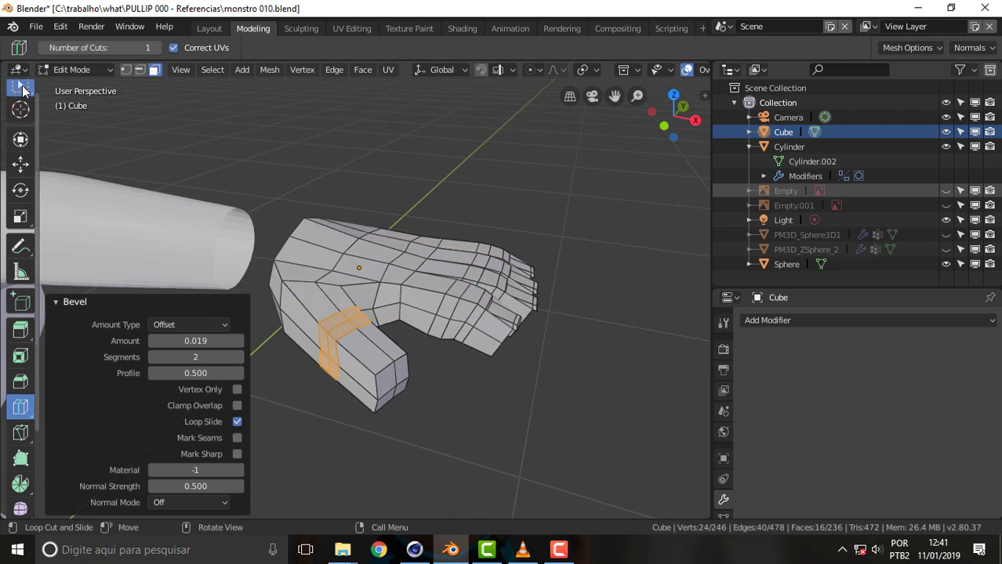
# Step: Extrude four thumb-base faces slightly outward and scale them down to about 0.66
pyautogui.click(553, 197)
pyautogui.click(353, 311)
pyautogui.keyDown('shift'); pyautogui.click(355, 323); pyautogui.keyUp('shift')
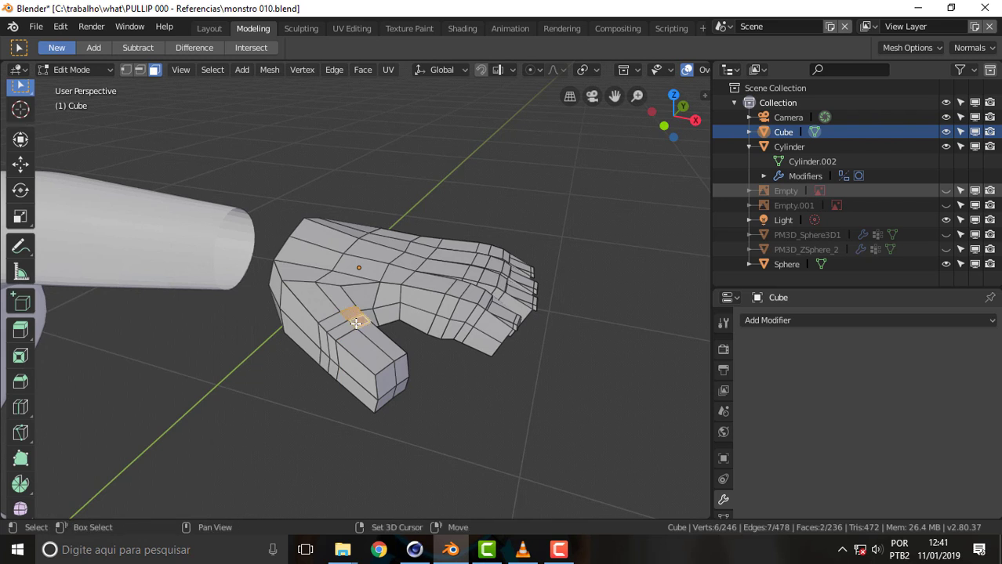
pyautogui.keyDown('shift'); pyautogui.click(346, 330); pyautogui.keyUp('shift')
pyautogui.keyDown('shift'); pyautogui.click(335, 325); pyautogui.keyUp('shift')
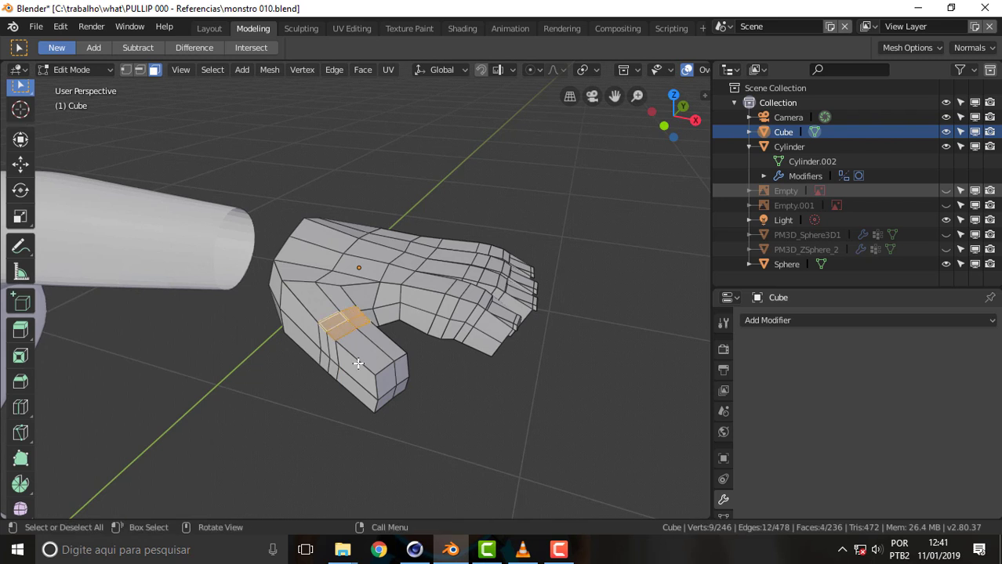
pyautogui.click(21, 330)
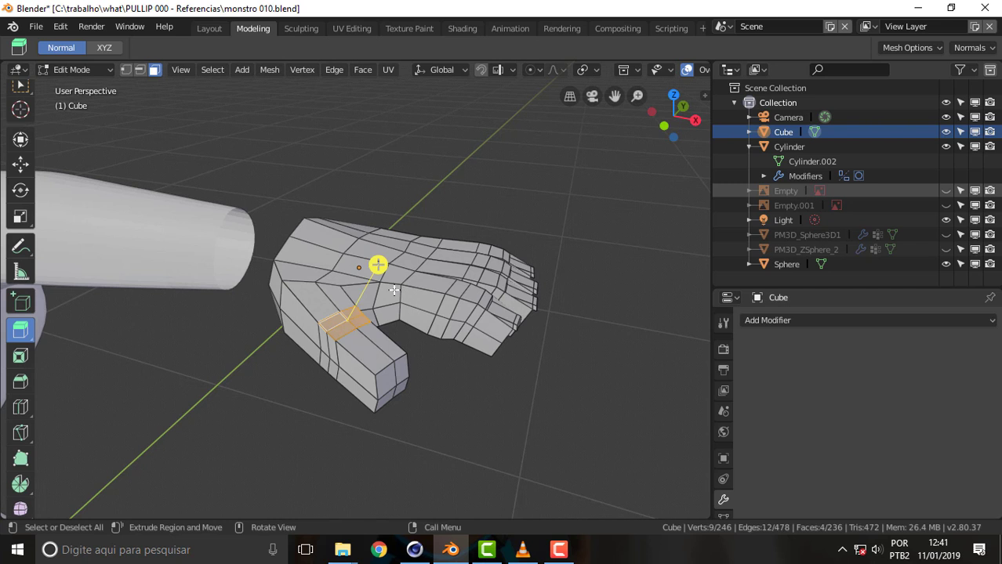
pyautogui.moveTo(378, 265); pyautogui.dragTo(380, 261)
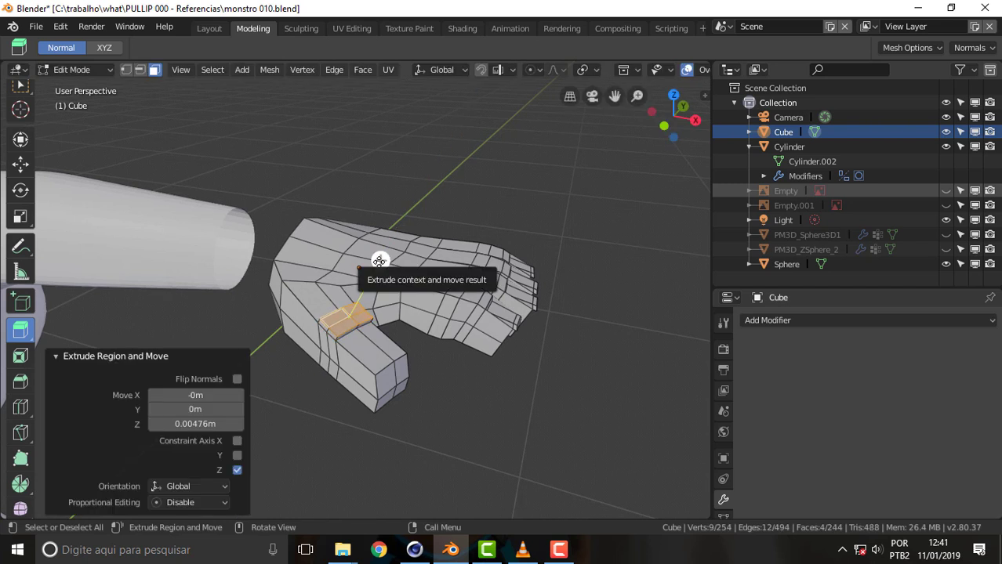
pyautogui.press('s')
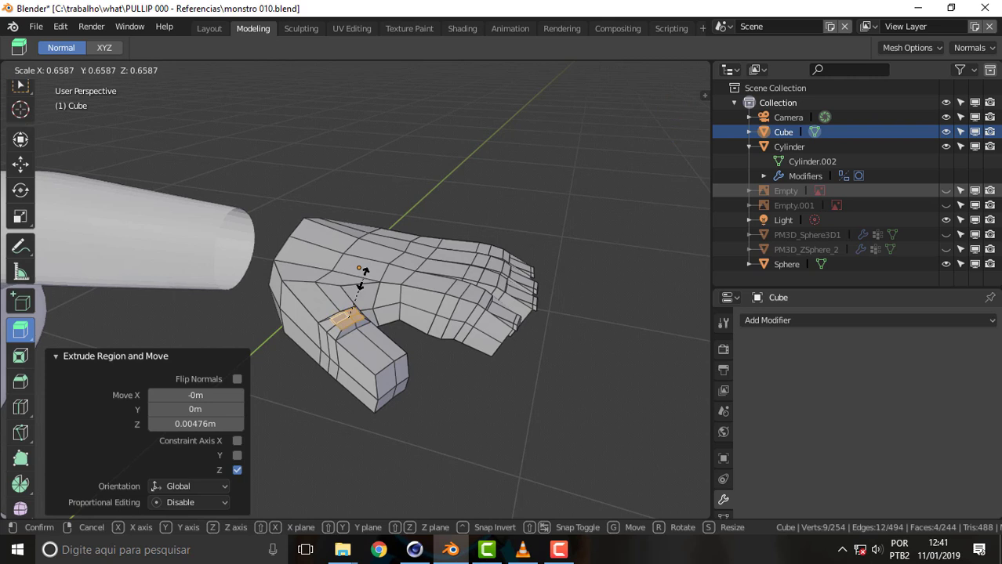
pyautogui.click(362, 278)
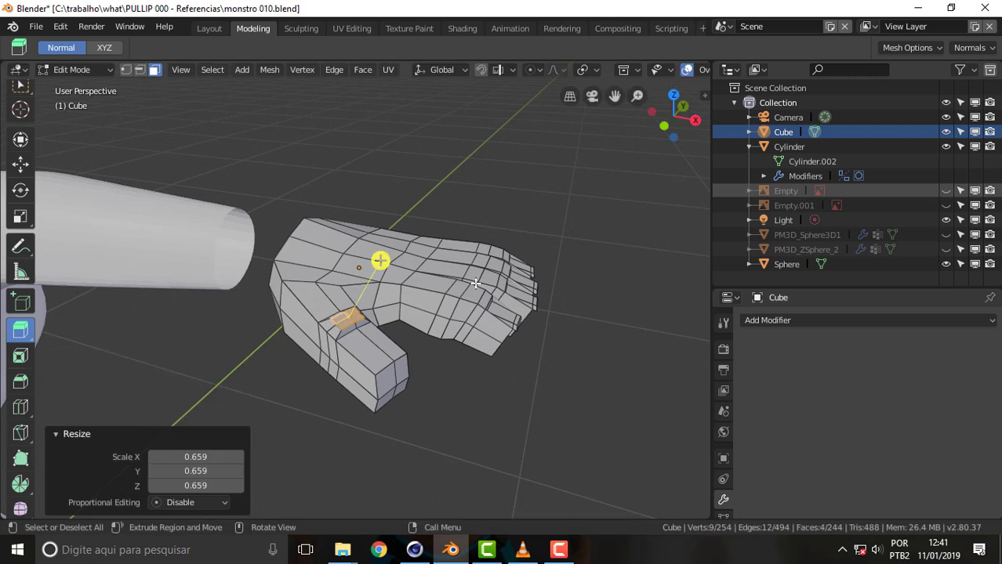
# Step: Undo an extra extrusion, clear the selection, and select a face at the thumb tip
pyautogui.moveTo(575, 217)
pyautogui.mouseDown(button='middle')
pyautogui.moveTo(471, 210)
pyautogui.moveTo(610, 203)
pyautogui.mouseUp(button='middle')
pyautogui.press('e')
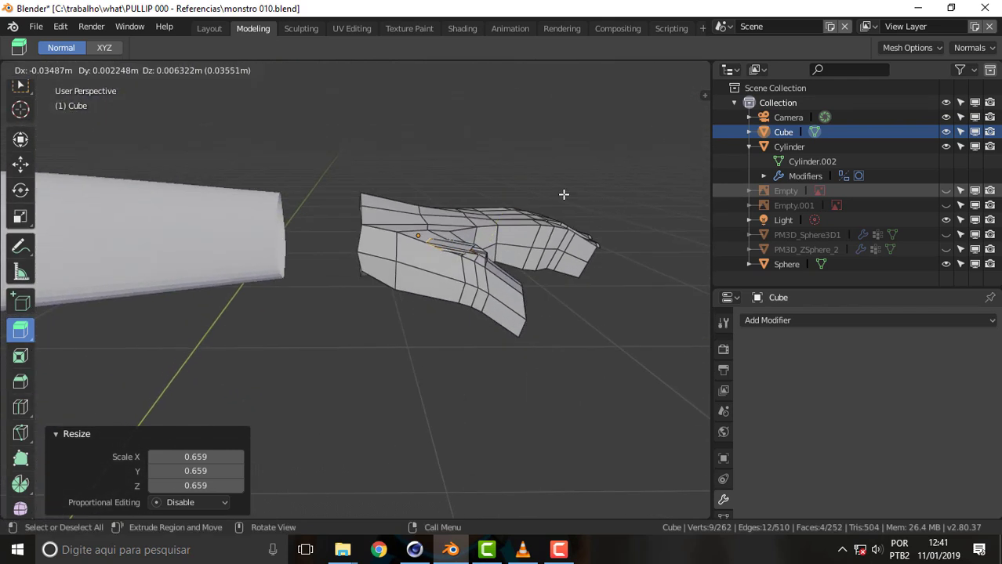
pyautogui.click(564, 193)
pyautogui.hotkey('ctrl', 'z')
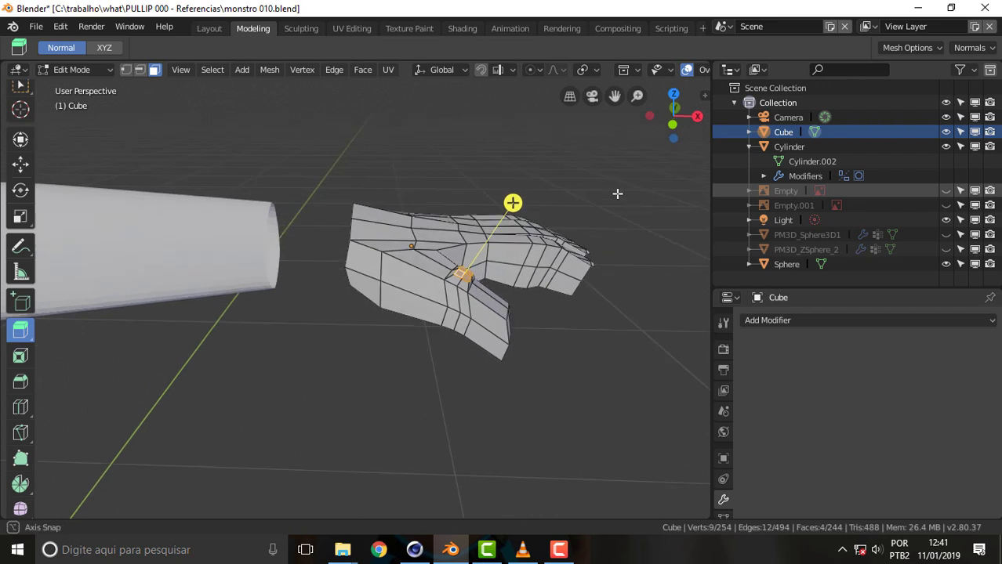
pyautogui.moveTo(630, 181); pyautogui.dragTo(570, 199, button='middle')
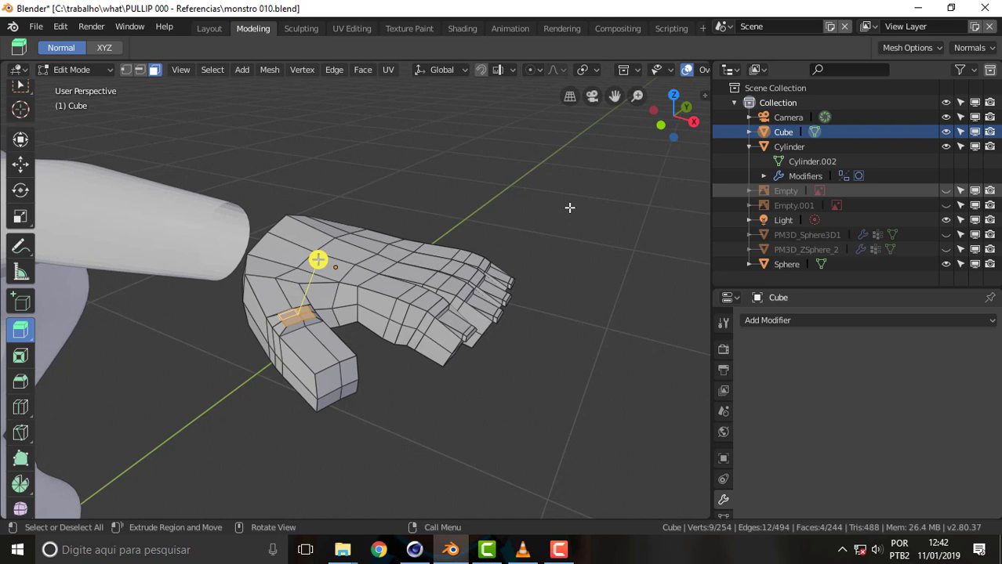
pyautogui.click(580, 205)
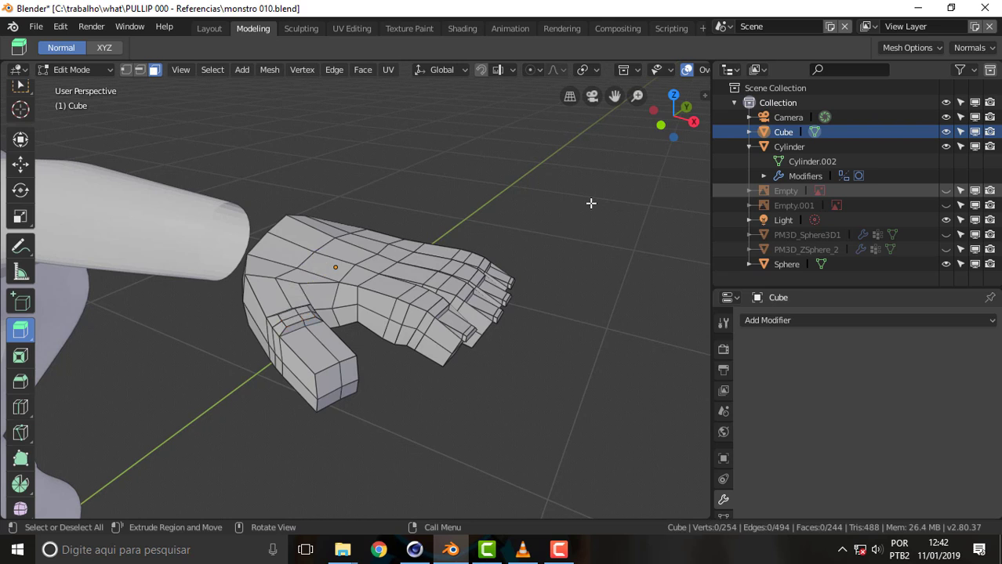
pyautogui.moveTo(589, 203)
pyautogui.mouseDown(button='middle')
pyautogui.moveTo(503, 212)
pyautogui.moveTo(576, 194)
pyautogui.moveTo(561, 201)
pyautogui.mouseUp(button='middle')
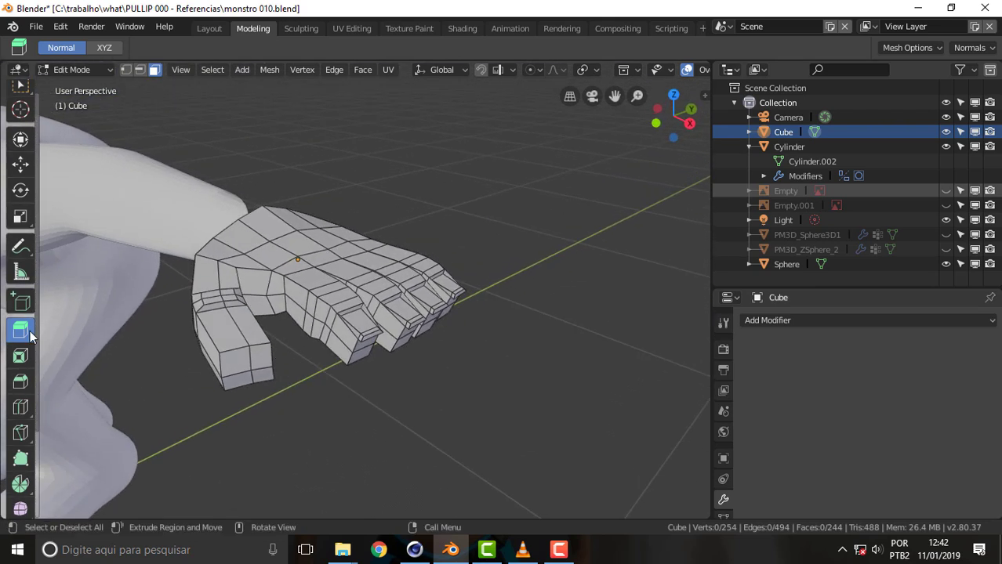
pyautogui.click(259, 357)
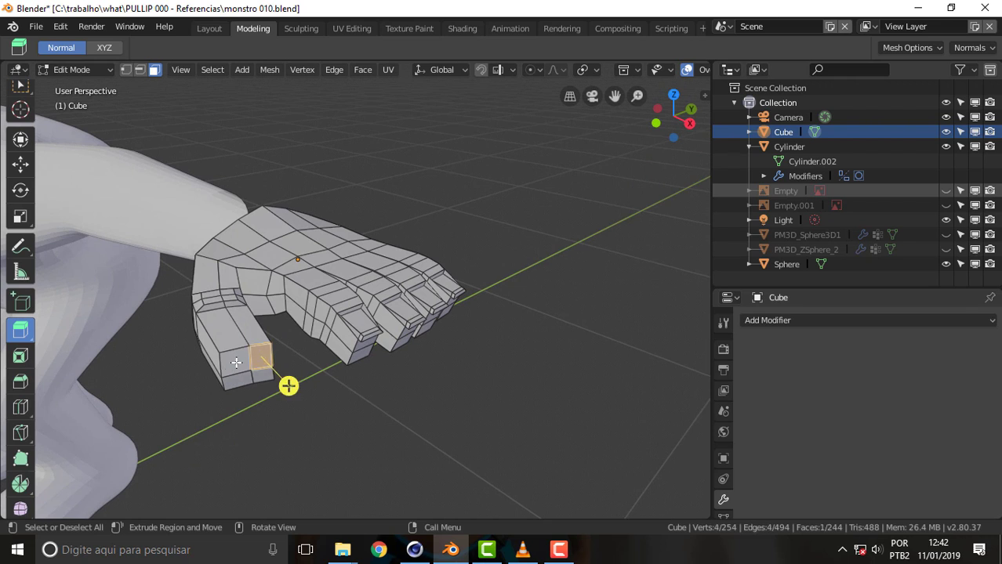
# Step: Select the four thumb-tip faces and scale them down to about 0.81
pyautogui.keyDown('shift'); pyautogui.click(236, 362); pyautogui.keyUp('shift')
pyautogui.keyDown('shift'); pyautogui.click(236, 382); pyautogui.keyUp('shift')
pyautogui.keyDown('shift'); pyautogui.click(262, 375); pyautogui.keyUp('shift')
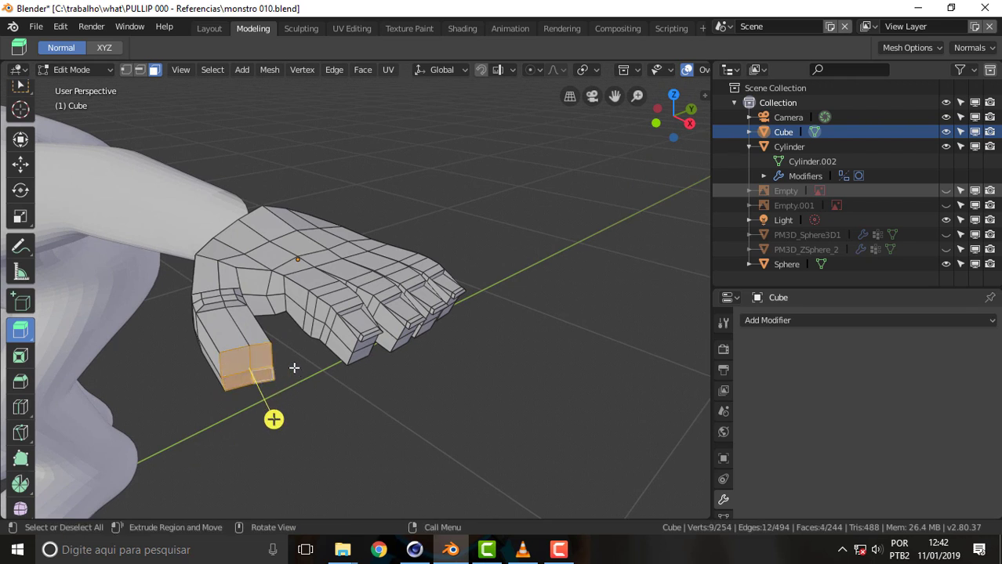
pyautogui.press('s')
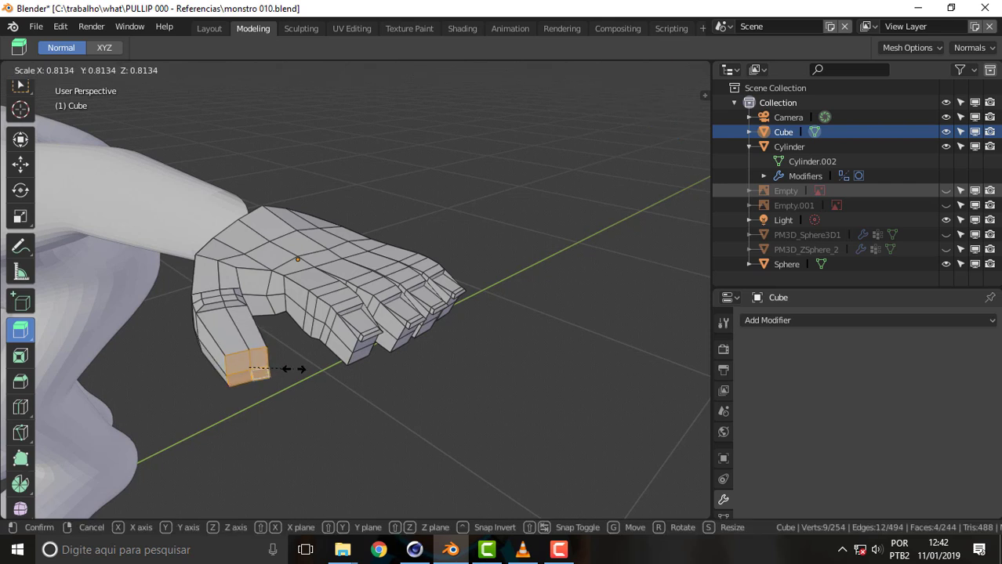
pyautogui.click(290, 364)
pyautogui.moveTo(489, 249)
pyautogui.mouseDown(button='middle')
pyautogui.moveTo(517, 220)
pyautogui.moveTo(566, 217)
pyautogui.mouseUp(button='middle')
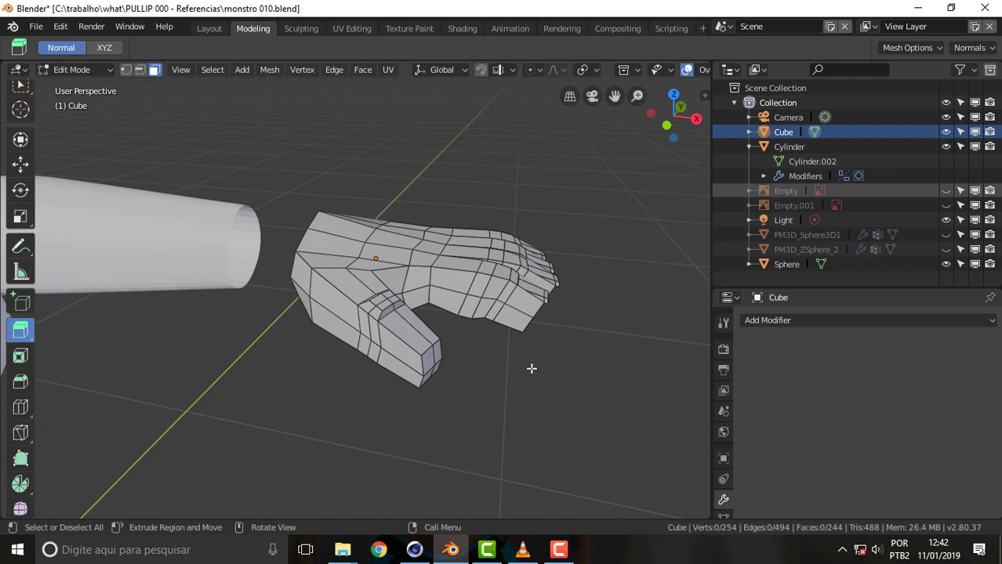
# Step: Rotate the thumb's end faces about -3.96° around the global Z axis
pyautogui.moveTo(436, 366); pyautogui.dragTo(513, 393)
pyautogui.press('r')
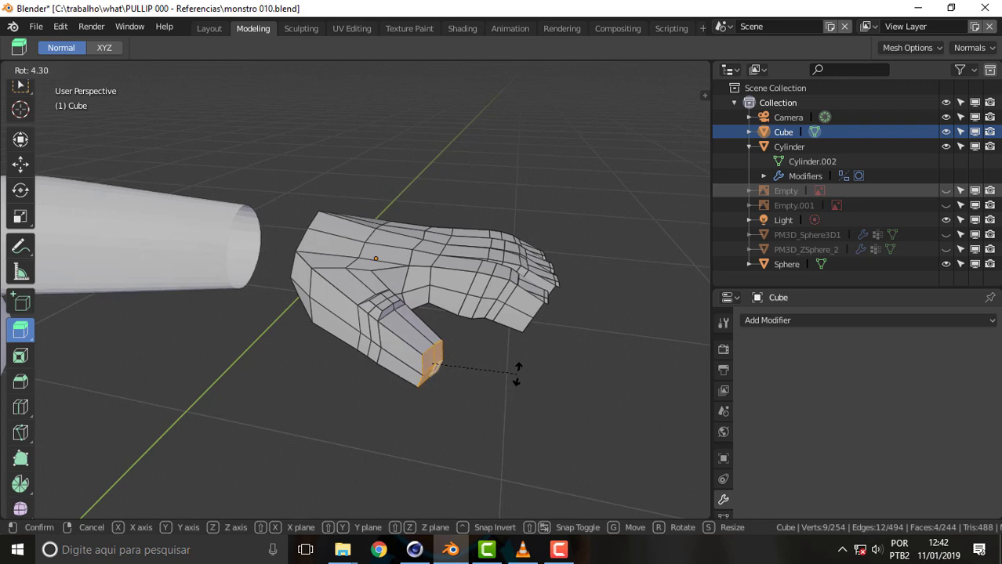
pyautogui.press('x')
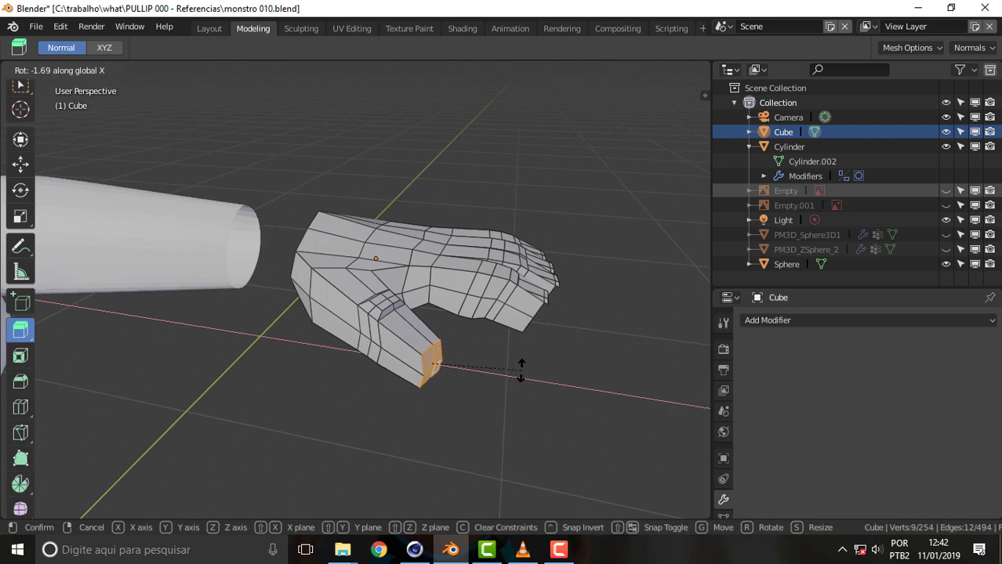
pyautogui.press('z')
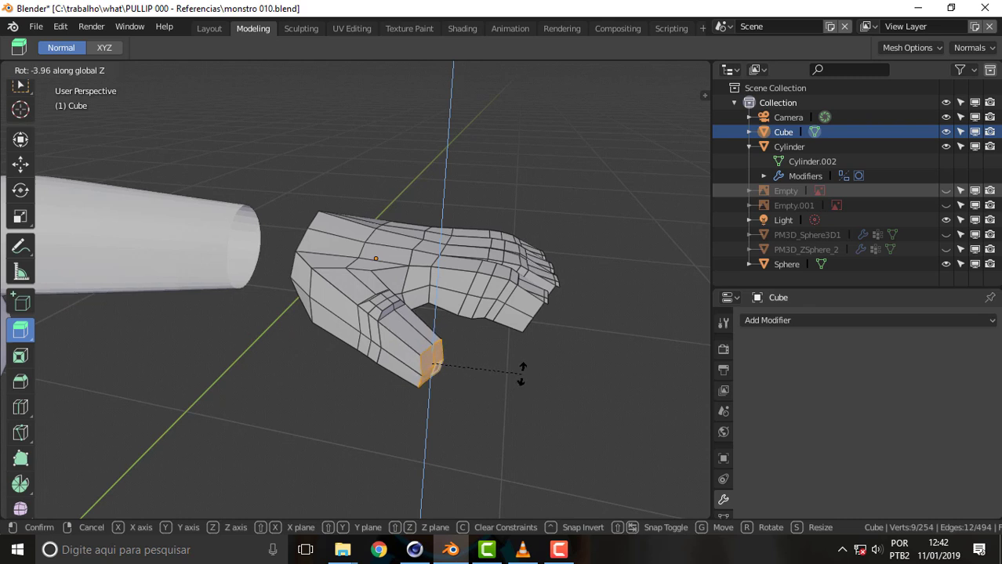
pyautogui.click(521, 374)
pyautogui.moveTo(625, 252)
pyautogui.mouseDown(button='middle')
pyautogui.moveTo(566, 237)
pyautogui.moveTo(555, 246)
pyautogui.mouseUp(button='middle')
pyautogui.click(395, 342)
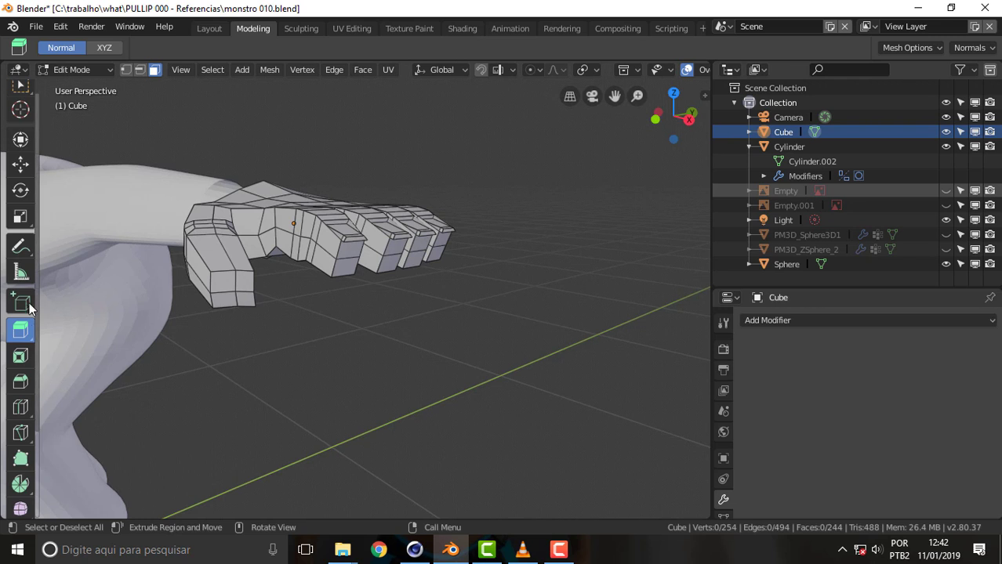
# Step: In vertex mode, move two thumb-tip vertices slightly to reshape the tip
pyautogui.click(126, 68)
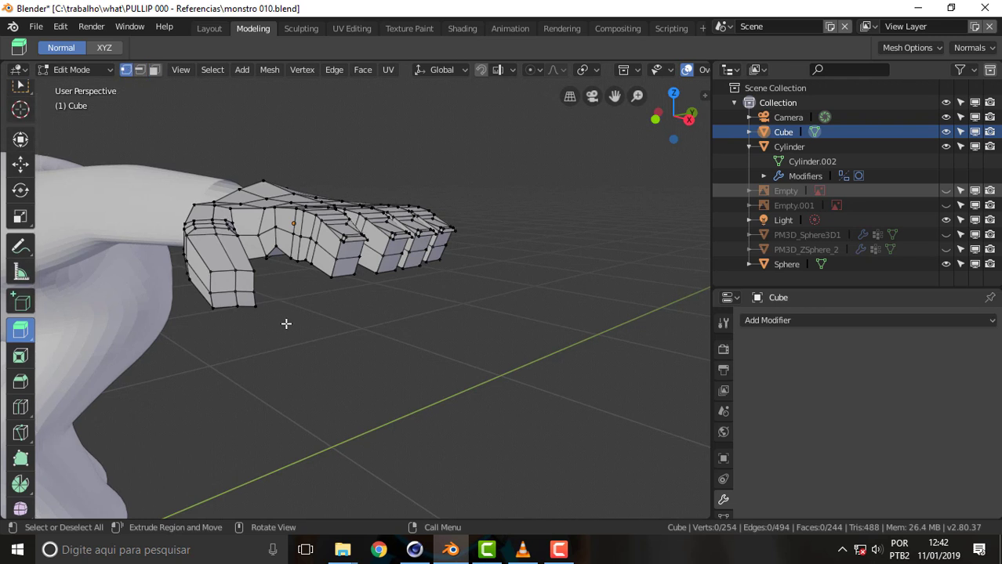
pyautogui.click(254, 306)
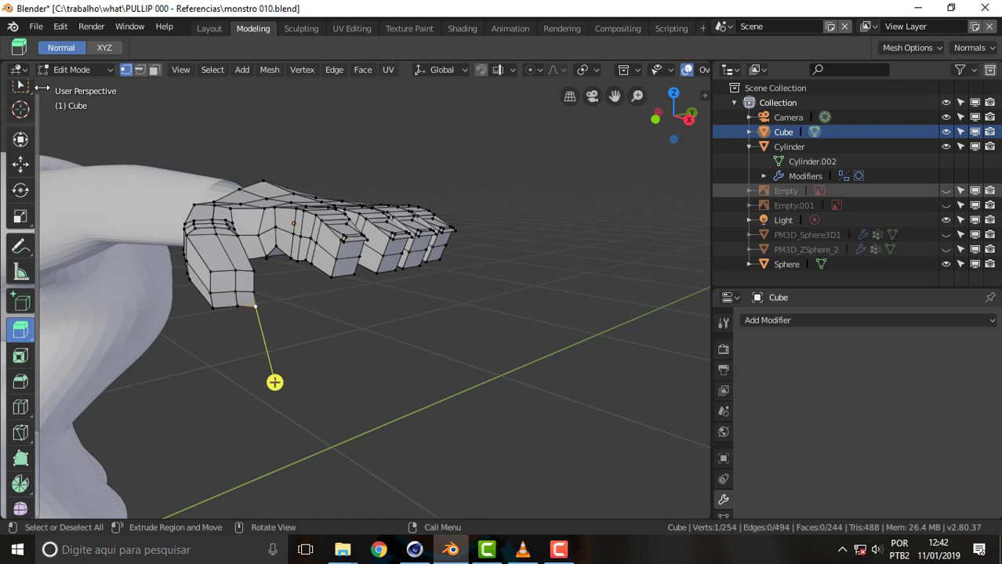
pyautogui.press('w')
pyautogui.press('g')
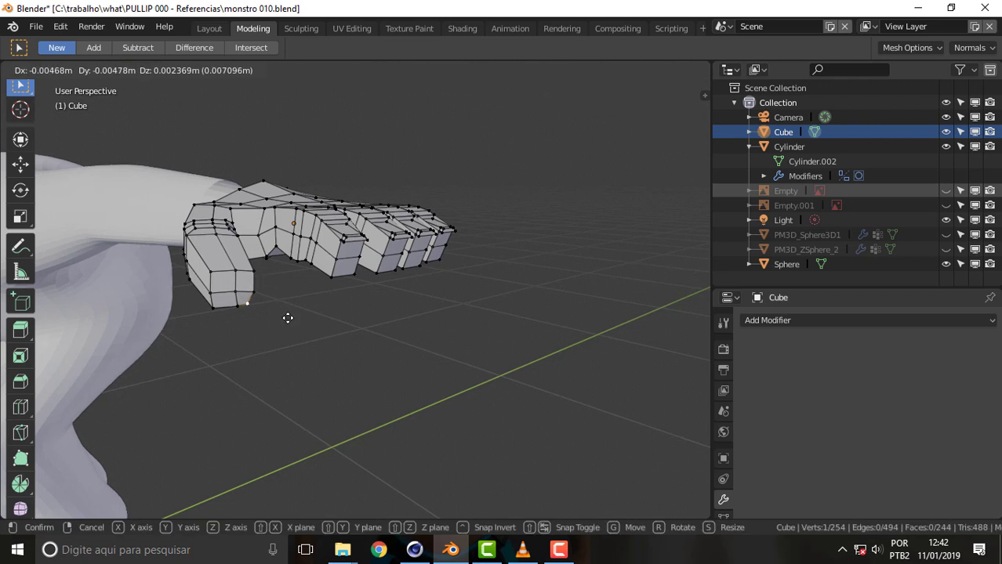
pyautogui.click(288, 318)
pyautogui.click(212, 308)
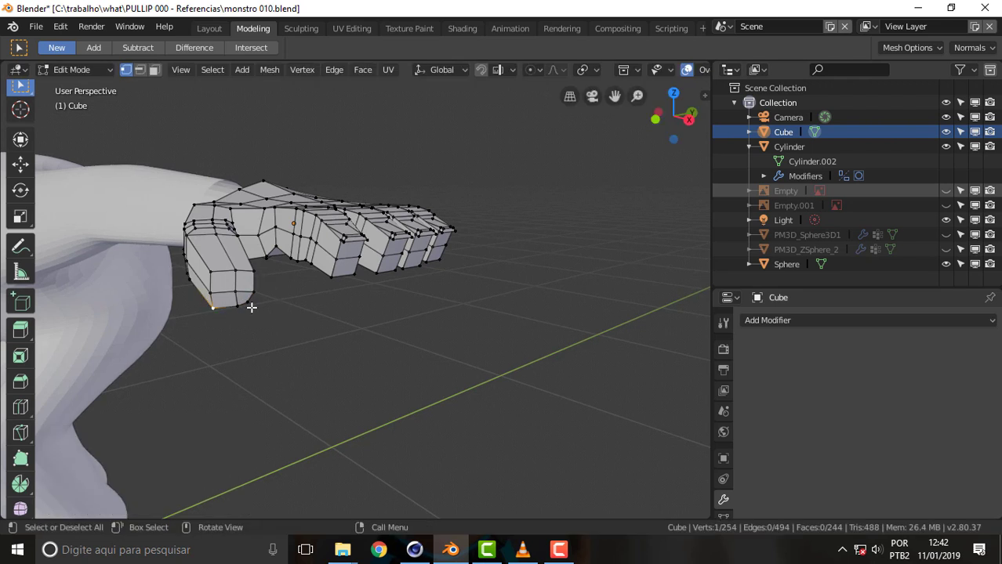
pyautogui.press('g')
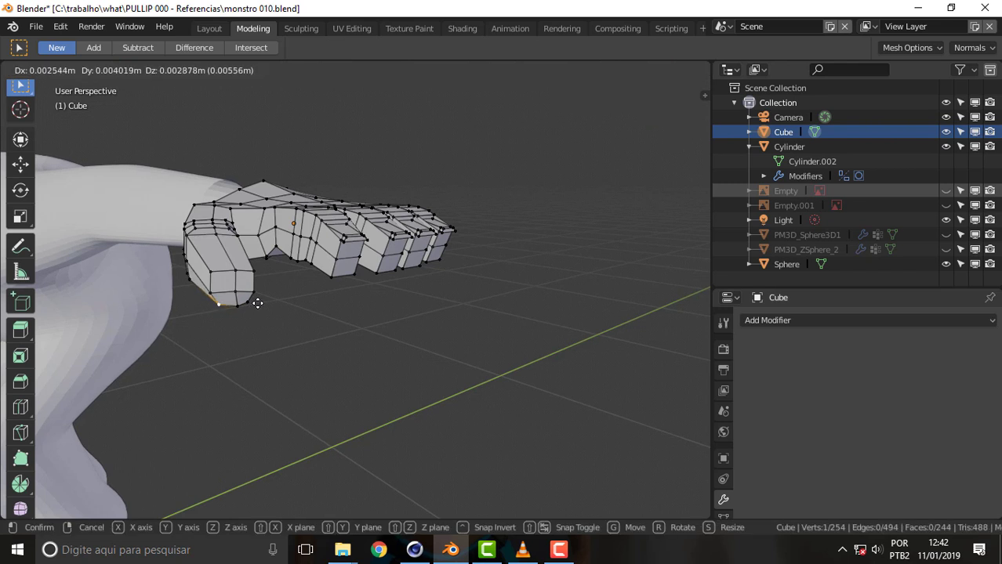
pyautogui.click(256, 304)
# Step: Nudge two vertices on the side of the thumb slightly downward
pyautogui.click(211, 271)
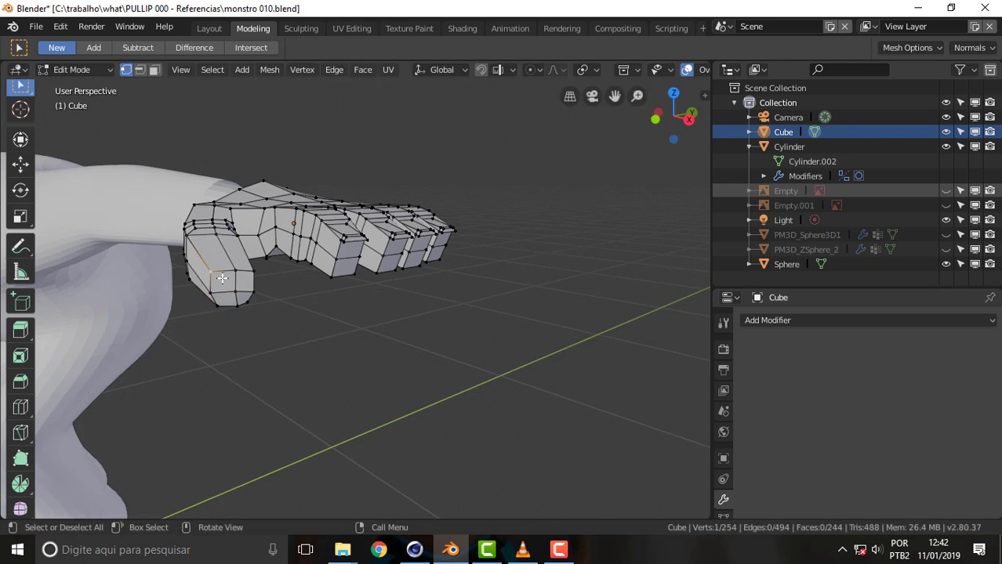
pyautogui.press('g')
pyautogui.click(251, 274)
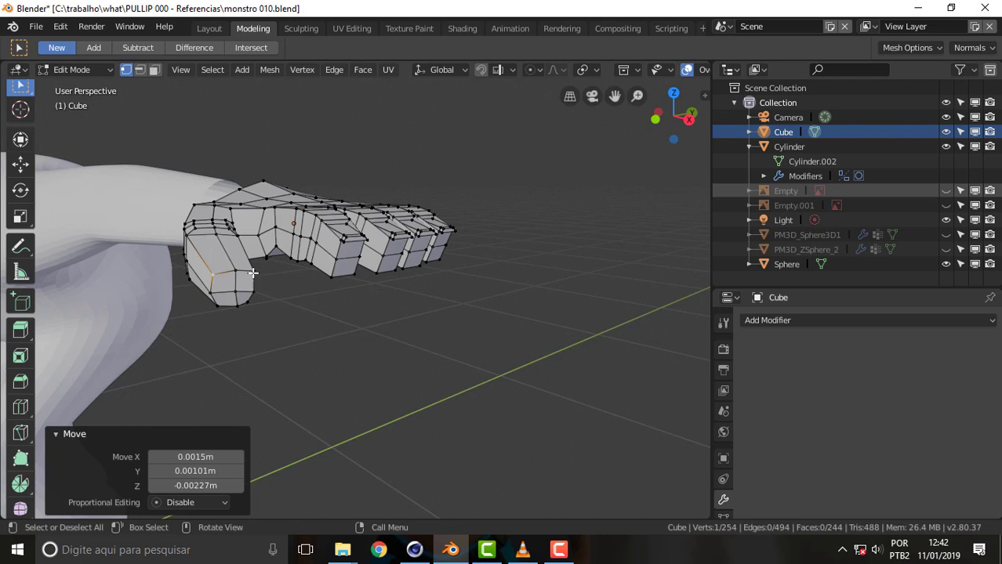
pyautogui.click(253, 272)
pyautogui.press('g')
pyautogui.click(256, 292)
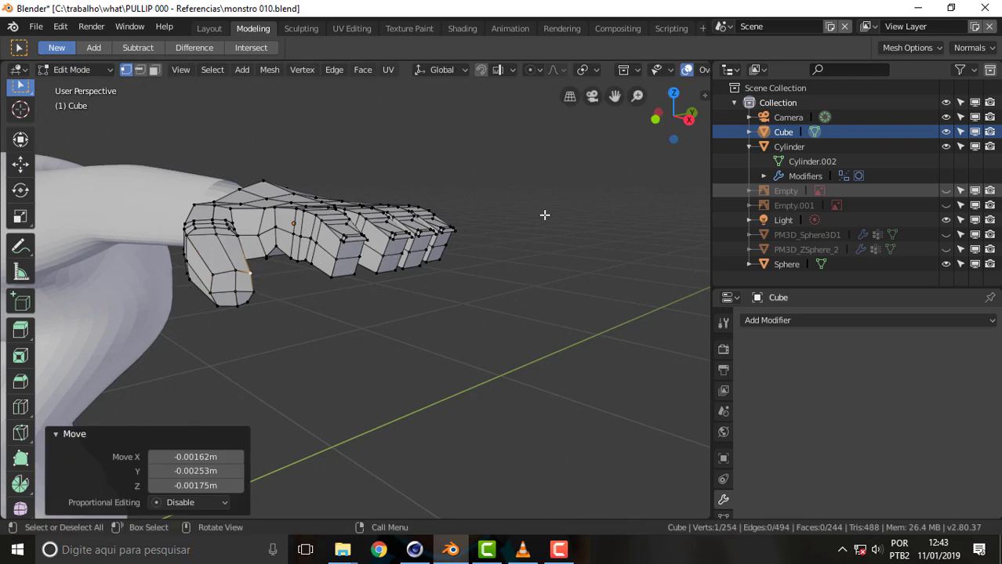
# Step: Orbit and zoom the view to bring the refined thumb up close
pyautogui.moveTo(550, 214)
pyautogui.mouseDown(button='middle')
pyautogui.moveTo(519, 226)
pyautogui.moveTo(402, 222)
pyautogui.moveTo(581, 215)
pyautogui.moveTo(512, 258)
pyautogui.mouseUp(button='middle')
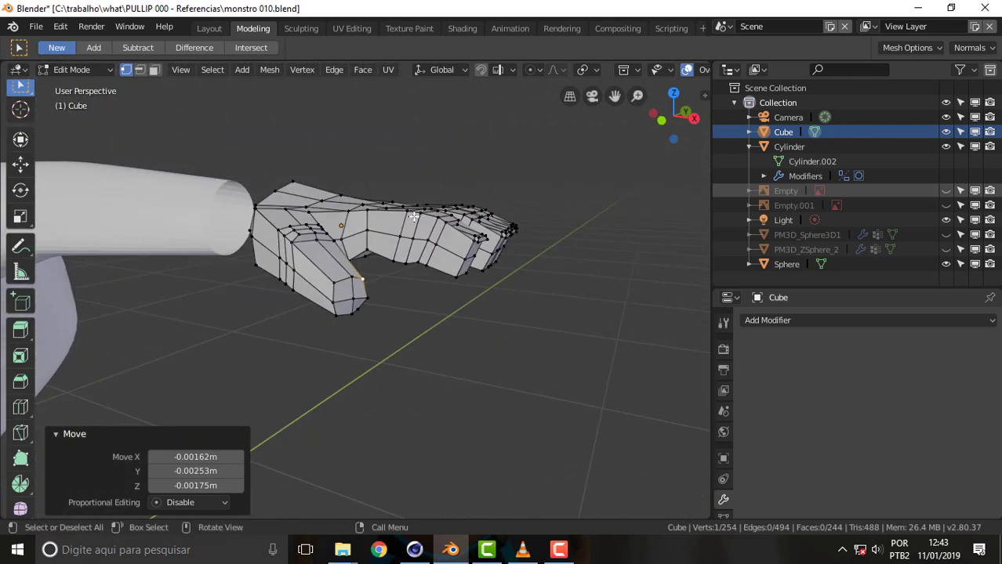
pyautogui.moveTo(615, 188)
pyautogui.mouseDown(button='middle')
pyautogui.moveTo(644, 217)
pyautogui.moveTo(554, 355)
pyautogui.mouseUp(button='middle')
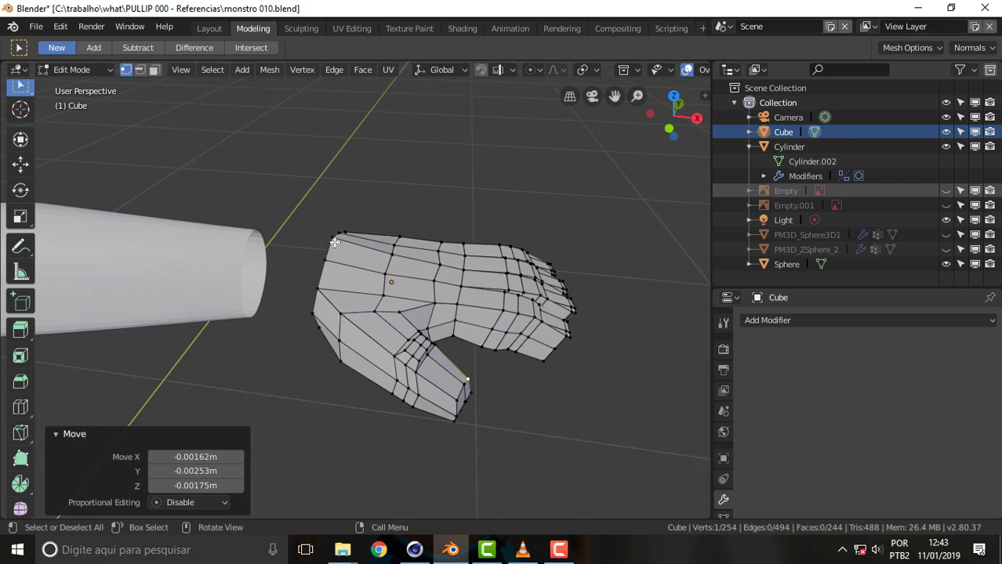
pyautogui.moveTo(373, 213)
pyautogui.mouseDown(button='middle')
pyautogui.moveTo(347, 212)
pyautogui.moveTo(246, 304)
pyautogui.mouseUp(button='middle')
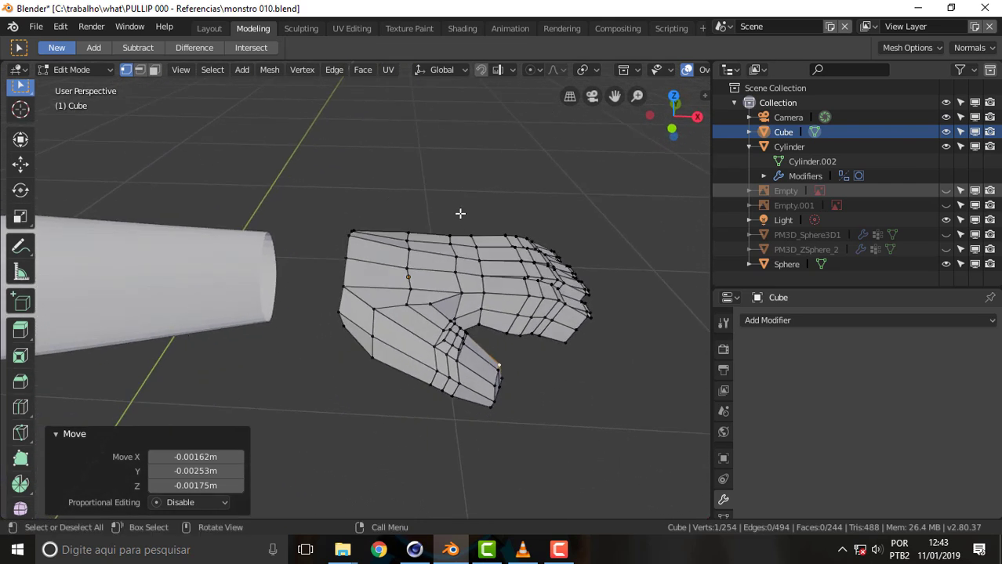
pyautogui.moveTo(488, 205)
pyautogui.mouseDown(button='middle')
pyautogui.moveTo(447, 188)
pyautogui.moveTo(288, 313)
pyautogui.mouseUp(button='middle')
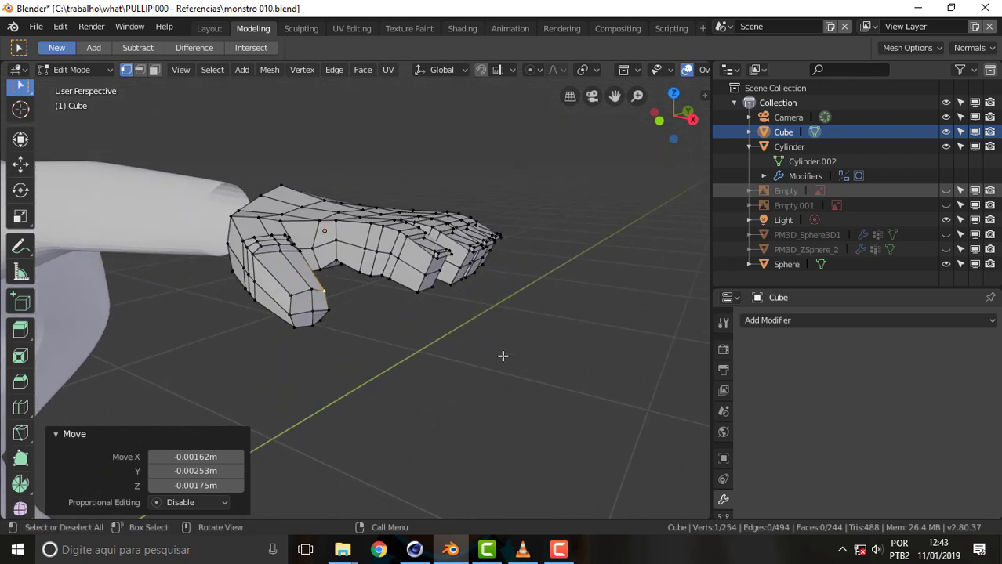
pyautogui.scroll(3, 349, 237)
pyautogui.moveTo(358, 234)
pyautogui.mouseDown(button='middle')
pyautogui.moveTo(398, 241)
pyautogui.moveTo(447, 230)
pyautogui.moveTo(420, 246)
pyautogui.moveTo(528, 189)
pyautogui.mouseUp(button='middle')
pyautogui.moveTo(614, 95); pyautogui.dragTo(398, 253)
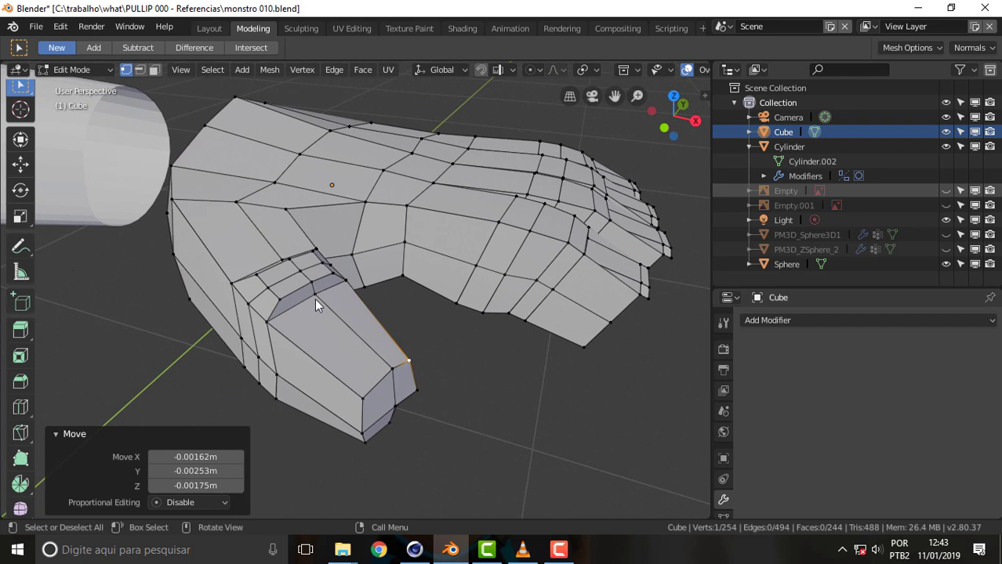
# Step: Cut a new edge loop around the thumb, slid to factor 0.393 toward the tip
pyautogui.click(21, 407)
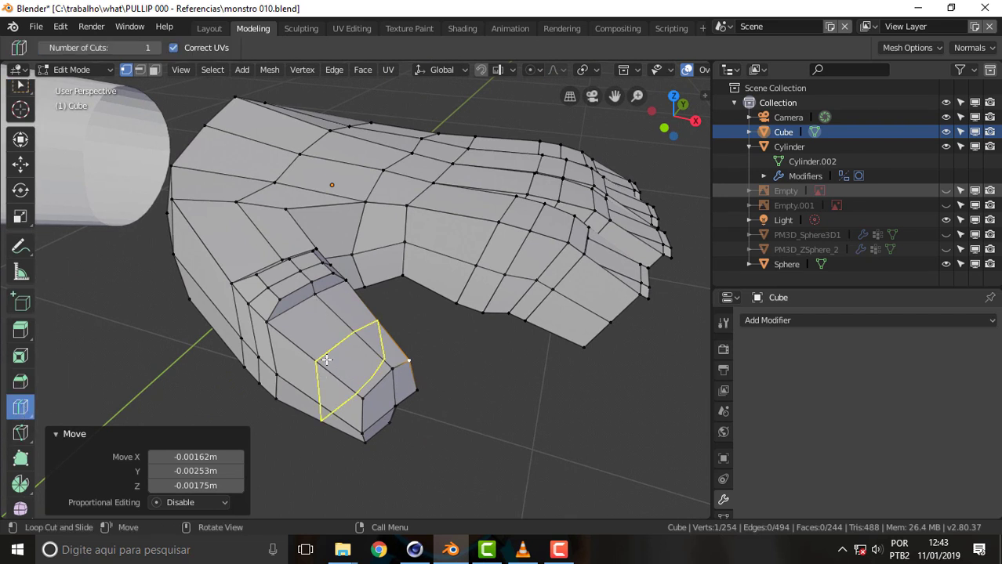
pyautogui.click(326, 360)
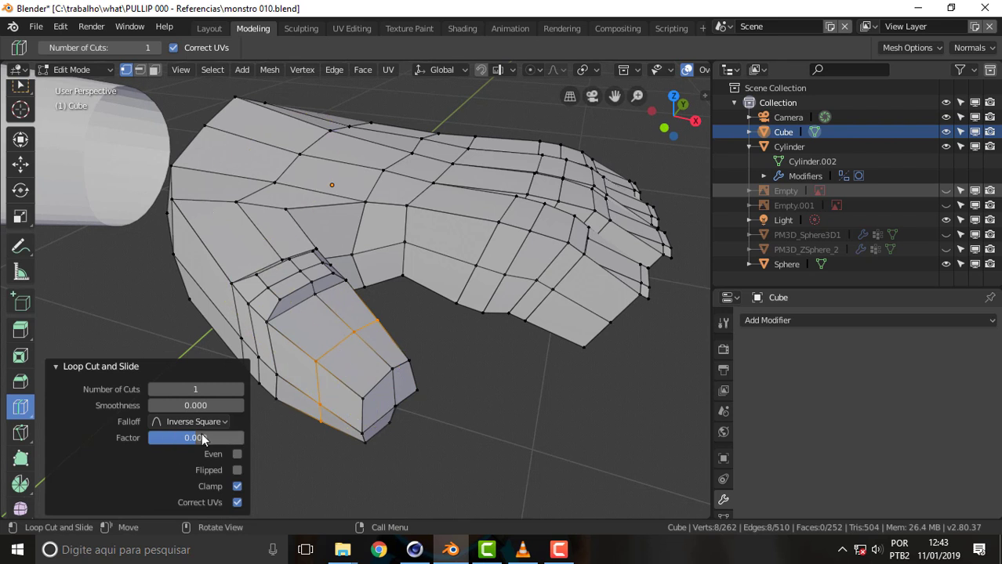
pyautogui.moveTo(192, 438); pyautogui.dragTo(224, 438)
pyautogui.click(154, 70)
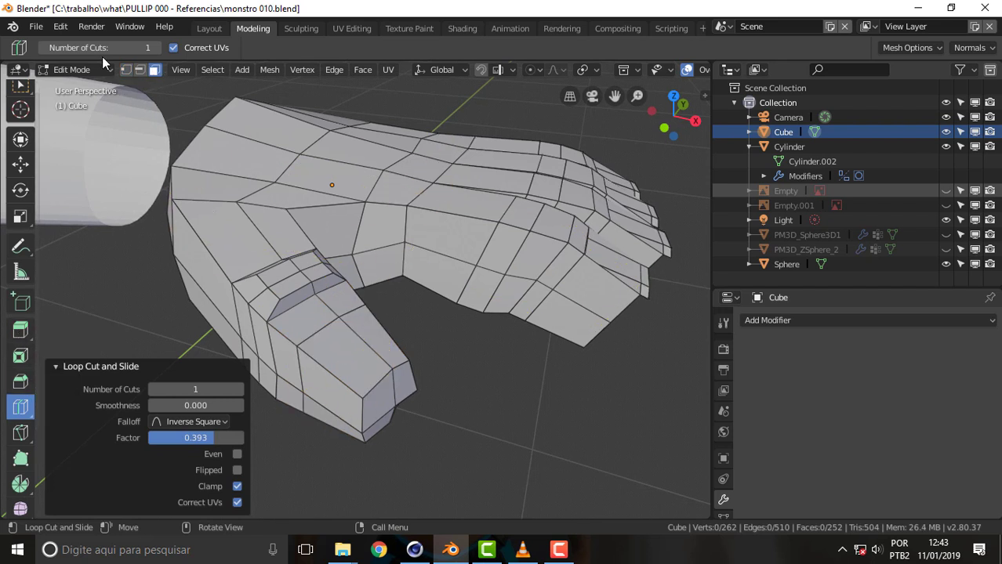
pyautogui.click(22, 89)
# Step: Inset the two top thumb-tip faces by 0.006525m to outline a nail
pyautogui.click(370, 336)
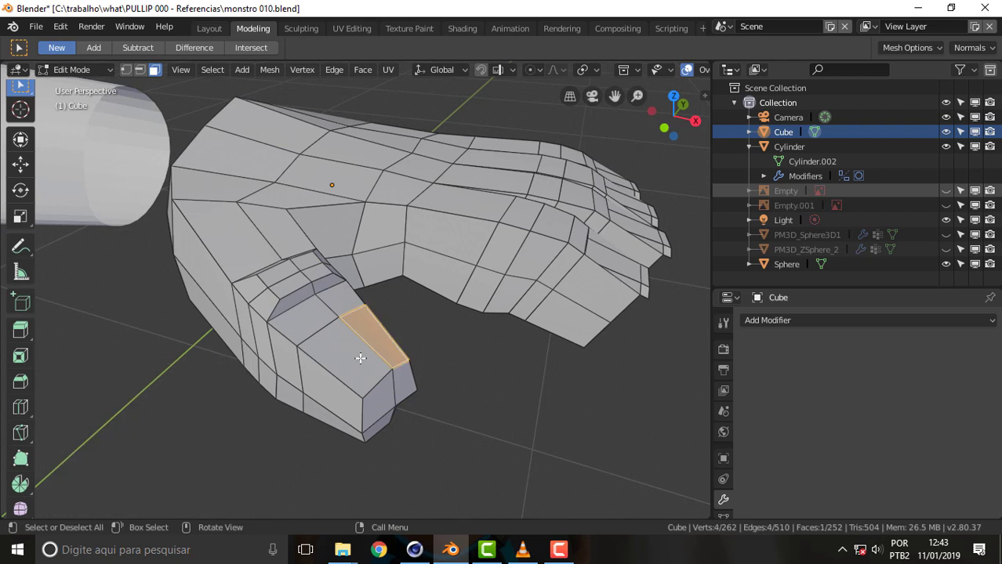
pyautogui.keyDown('shift'); pyautogui.click(358, 361); pyautogui.keyUp('shift')
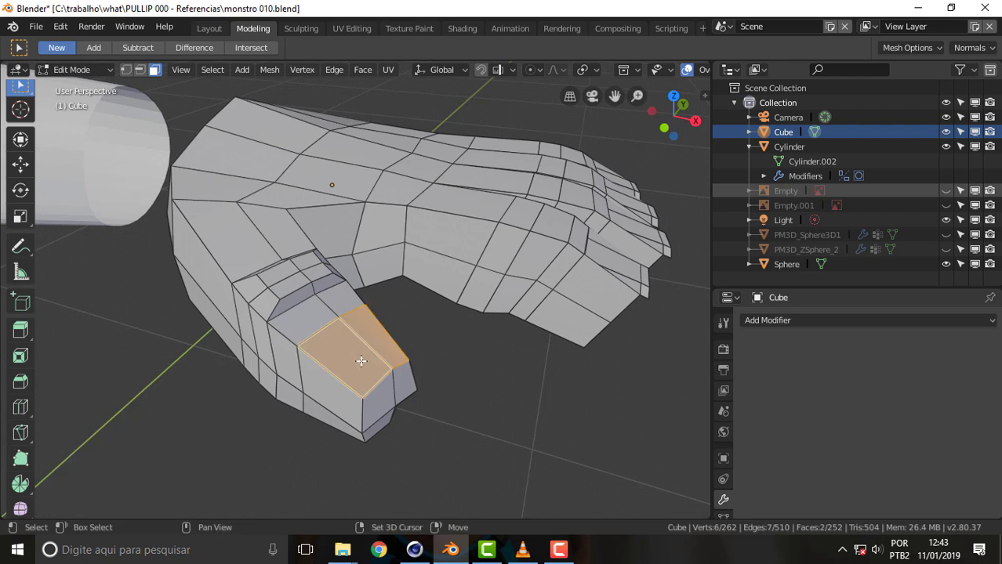
pyautogui.click(20, 356)
pyautogui.moveTo(400, 329); pyautogui.dragTo(407, 320)
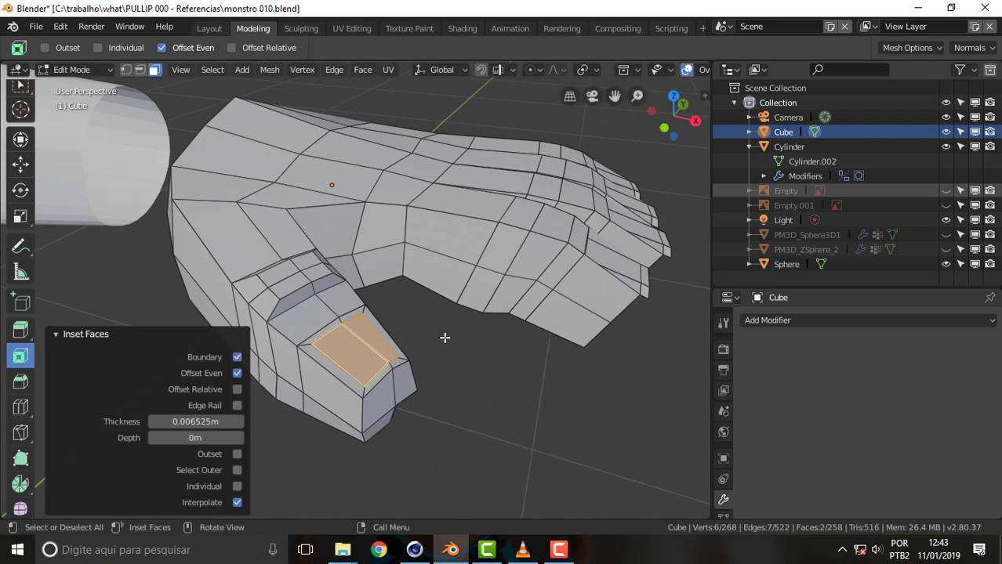
# Step: Tilt the nail faces -13.5° around the Y axis, then a further 3.85°
pyautogui.press('r')
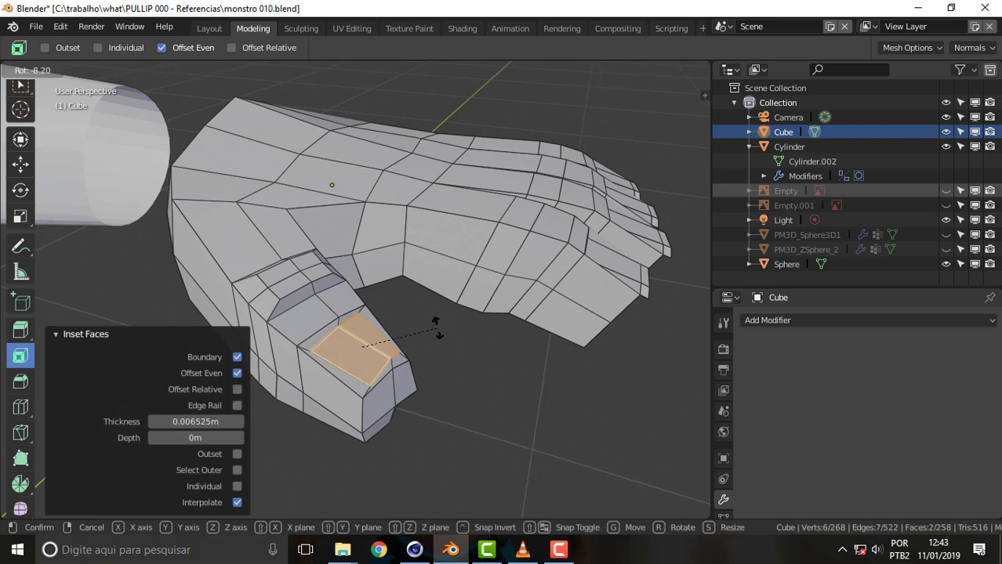
pyautogui.press('x')
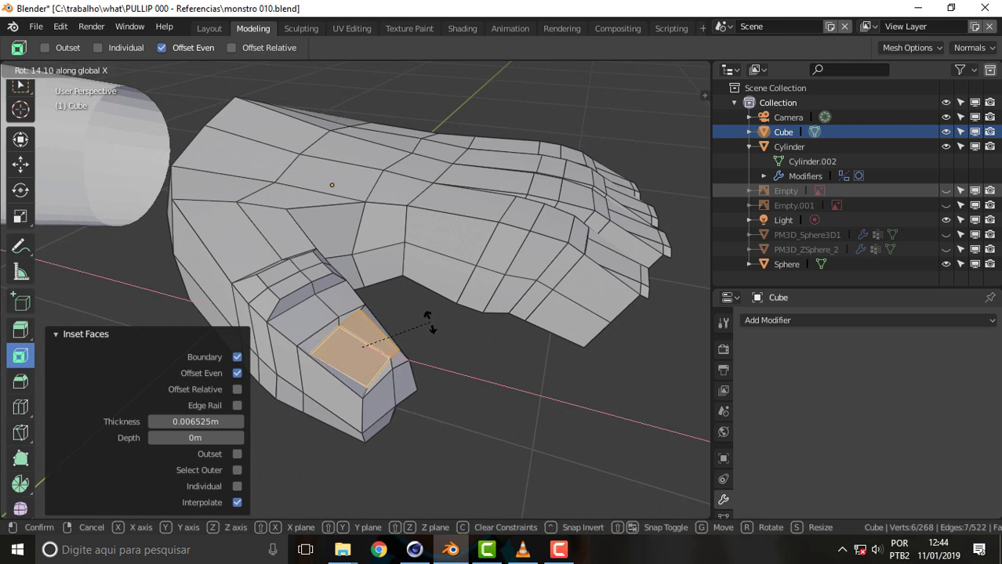
pyautogui.press('y')
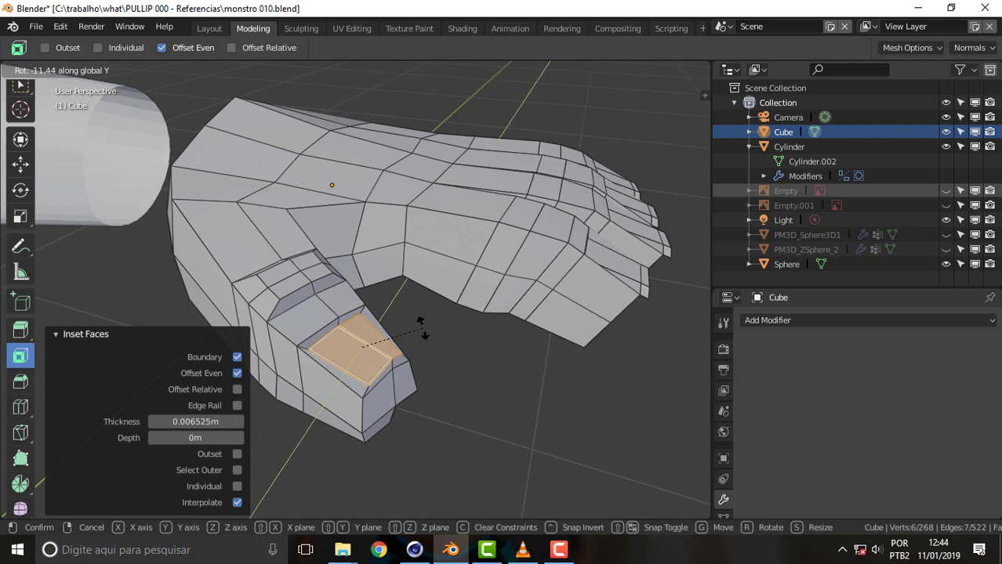
pyautogui.click(423, 325)
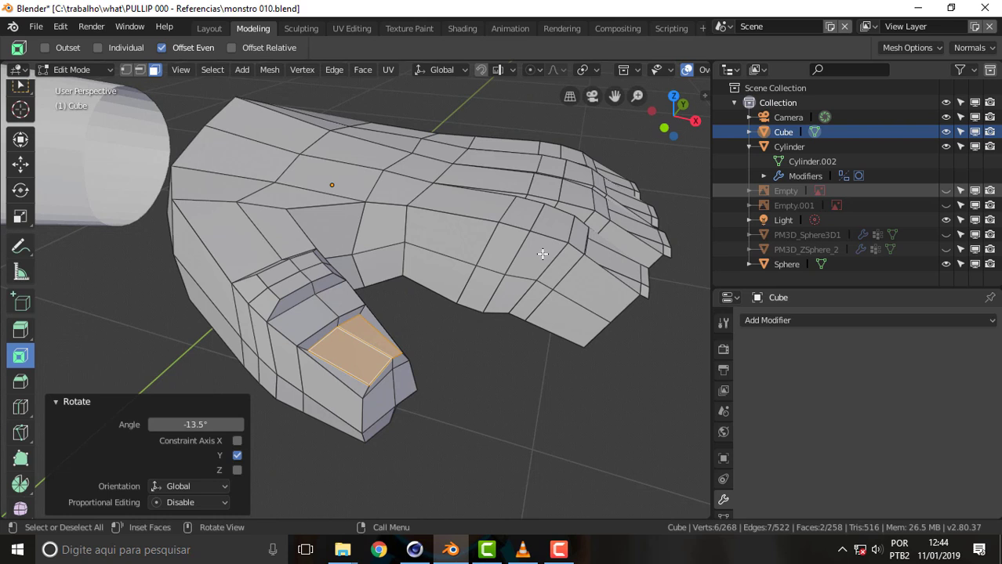
pyautogui.moveTo(636, 173)
pyautogui.mouseDown(button='middle')
pyautogui.moveTo(598, 179)
pyautogui.moveTo(600, 170)
pyautogui.mouseUp(button='middle')
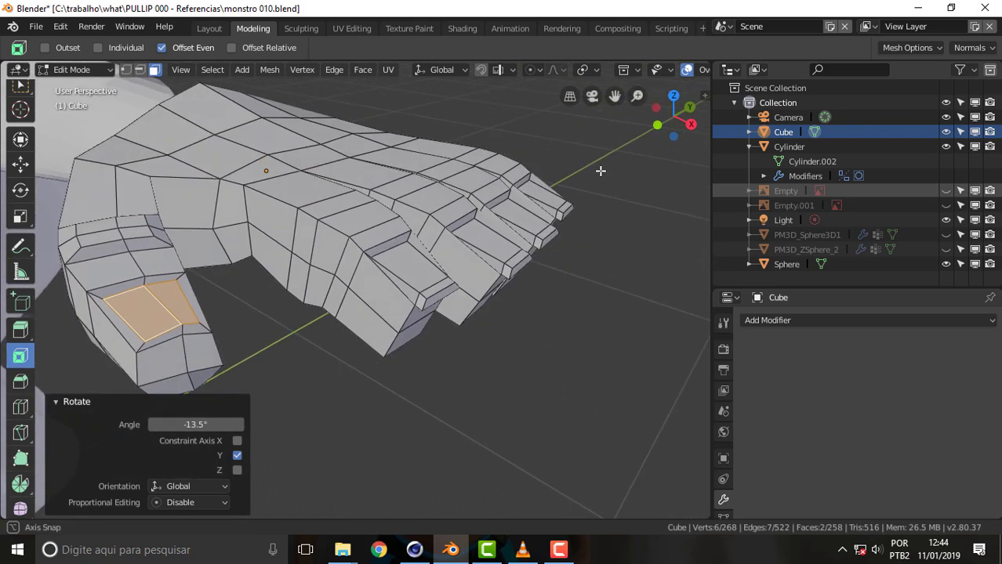
pyautogui.press('r')
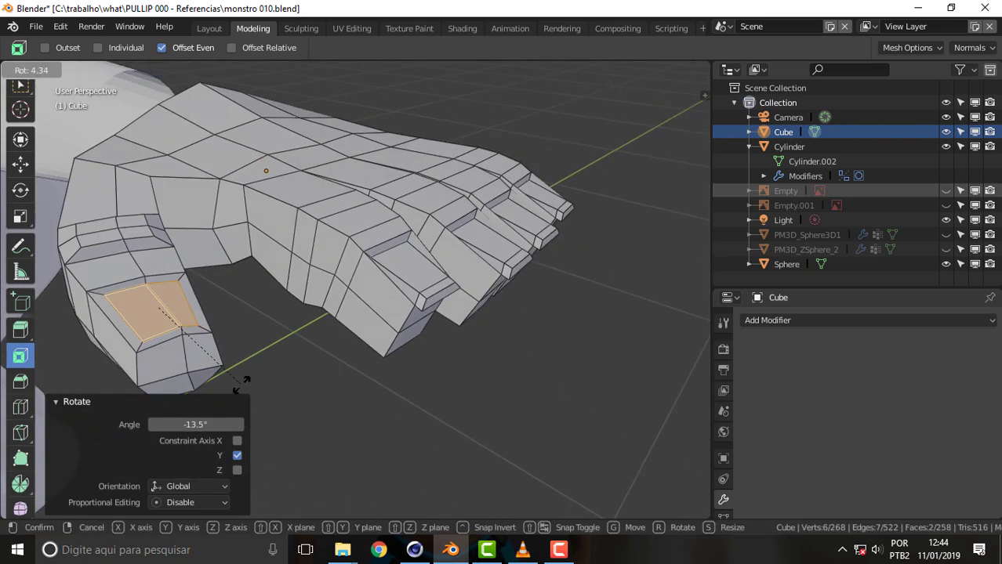
pyautogui.click(235, 377)
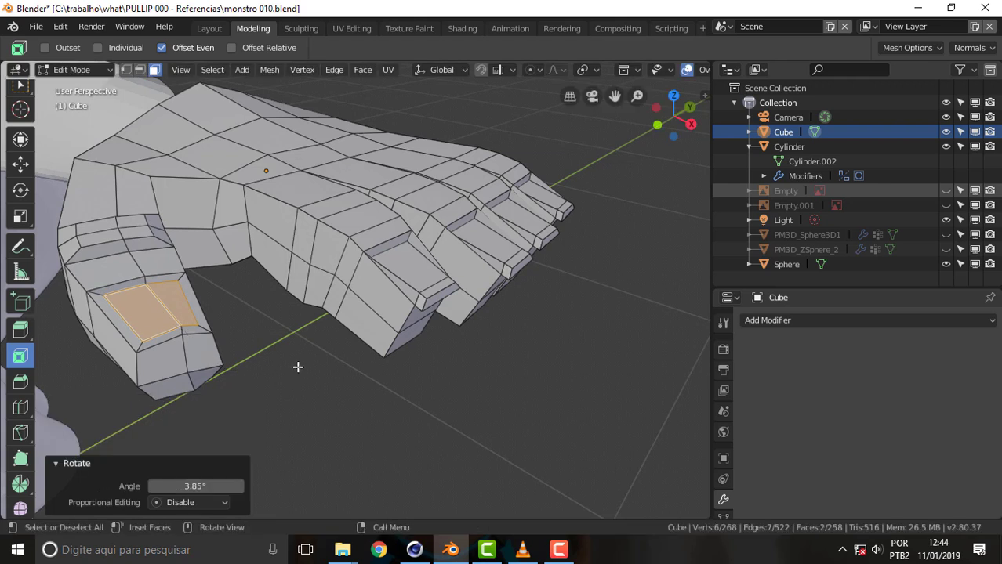
pyautogui.moveTo(299, 368)
pyautogui.mouseDown(button='middle')
pyautogui.moveTo(356, 351)
pyautogui.moveTo(342, 360)
pyautogui.mouseUp(button='middle')
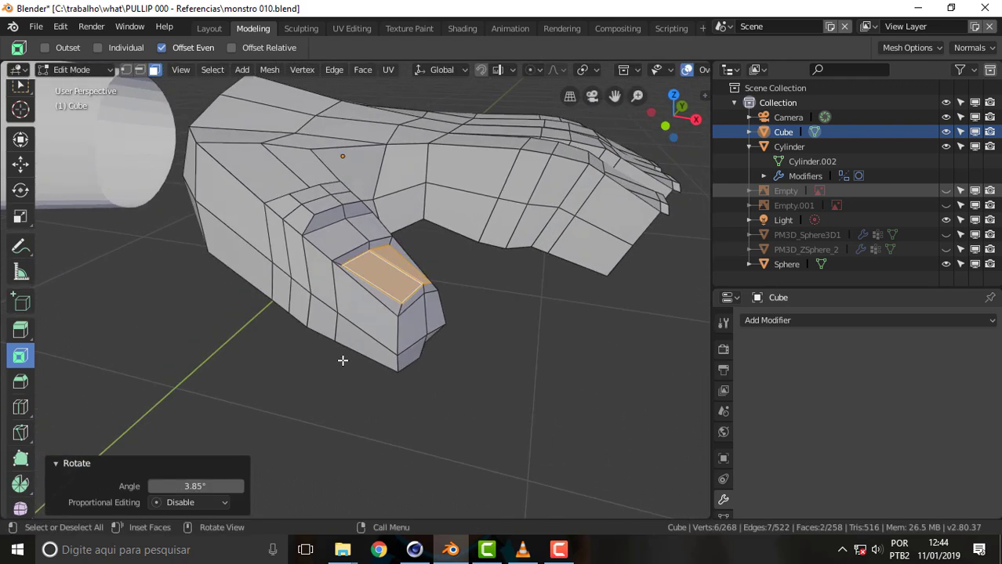
# Step: Extrude the nail's front-edge strip 0.00322m outward and nudge it slightly
pyautogui.click(424, 290)
pyautogui.keyDown('shift'); pyautogui.click(428, 288); pyautogui.keyUp('shift')
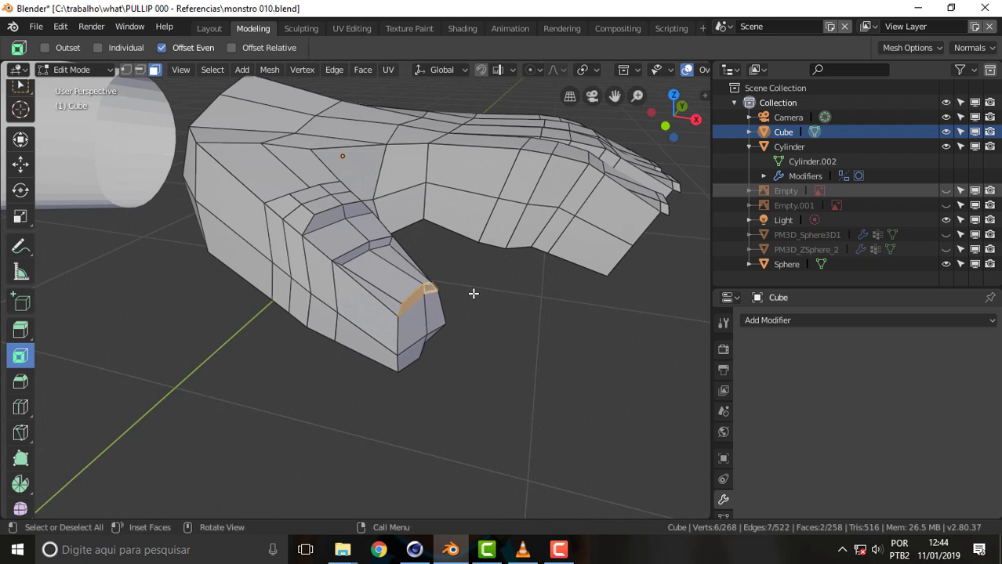
pyautogui.press('e')
pyautogui.click(479, 294)
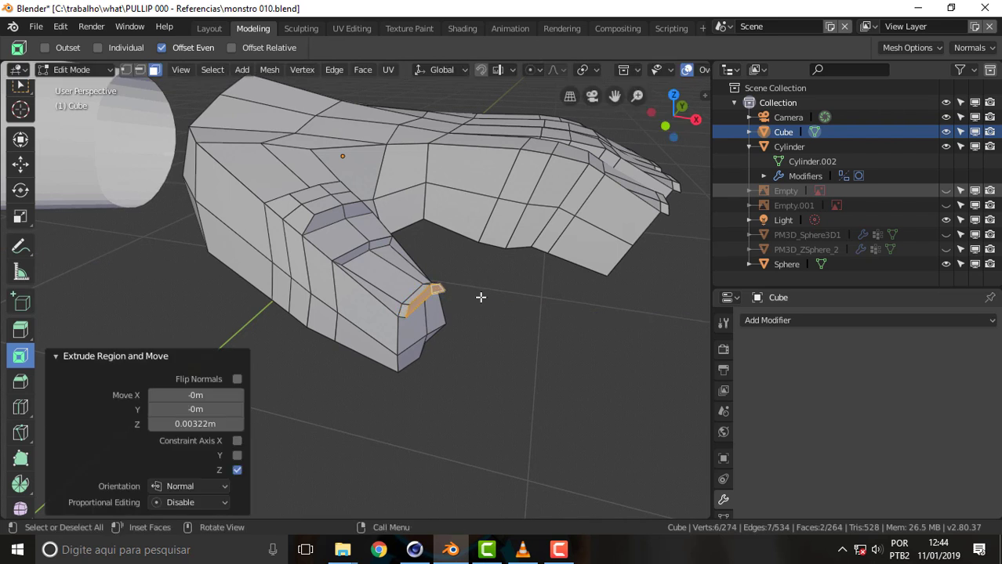
pyautogui.press('g')
pyautogui.click(479, 301)
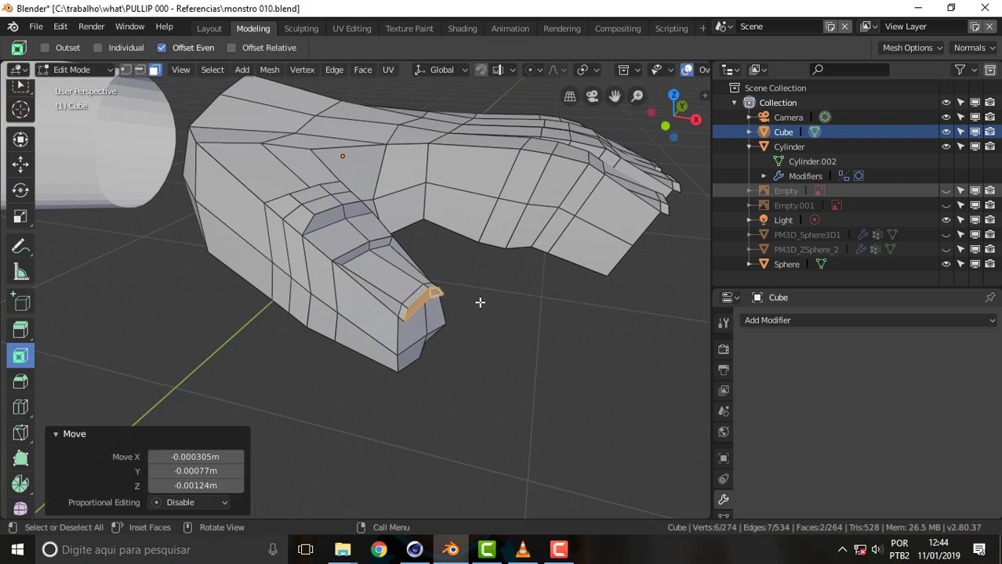
pyautogui.moveTo(512, 310); pyautogui.dragTo(474, 314, button='middle')
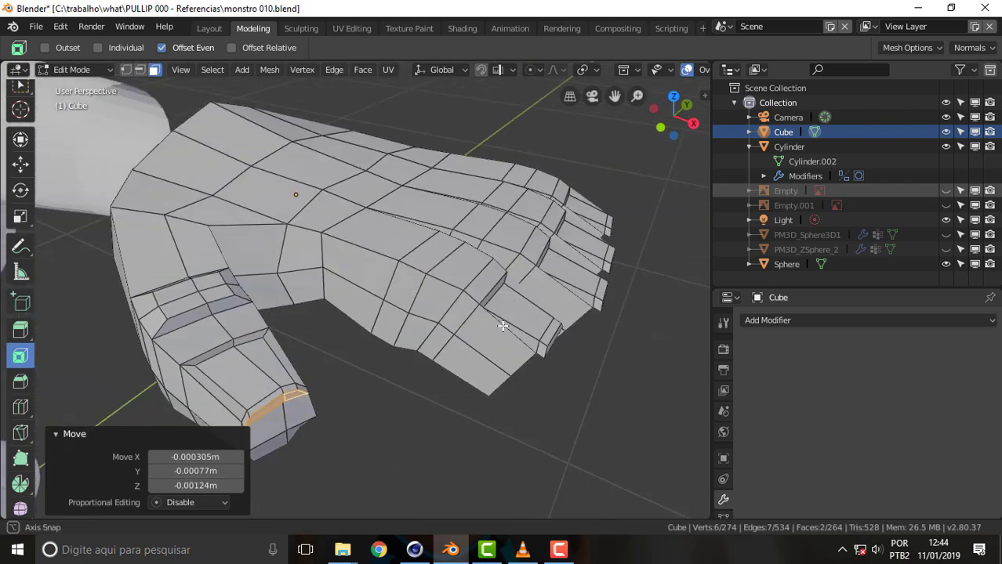
pyautogui.scroll(-2, 397, 334)
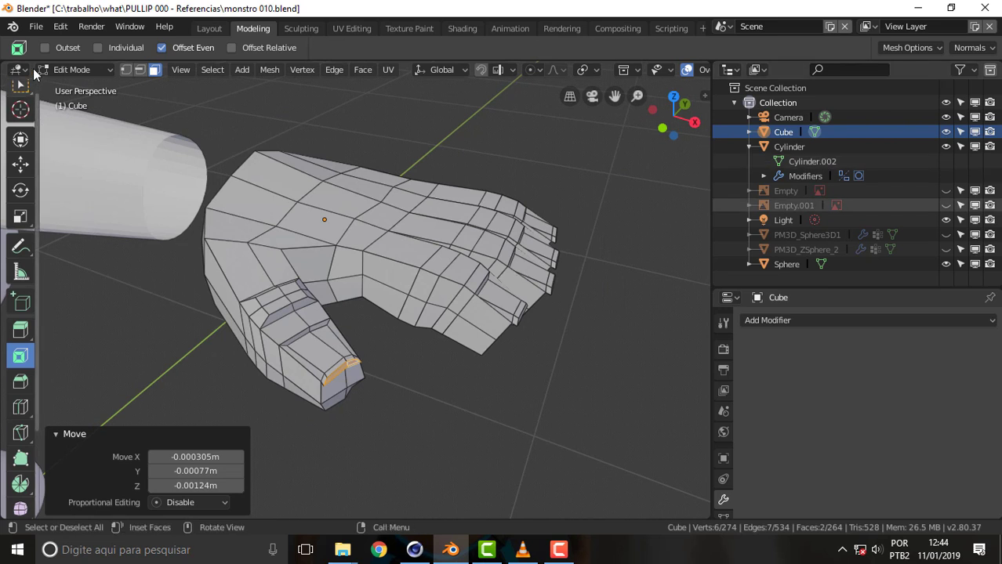
pyautogui.click(36, 27)
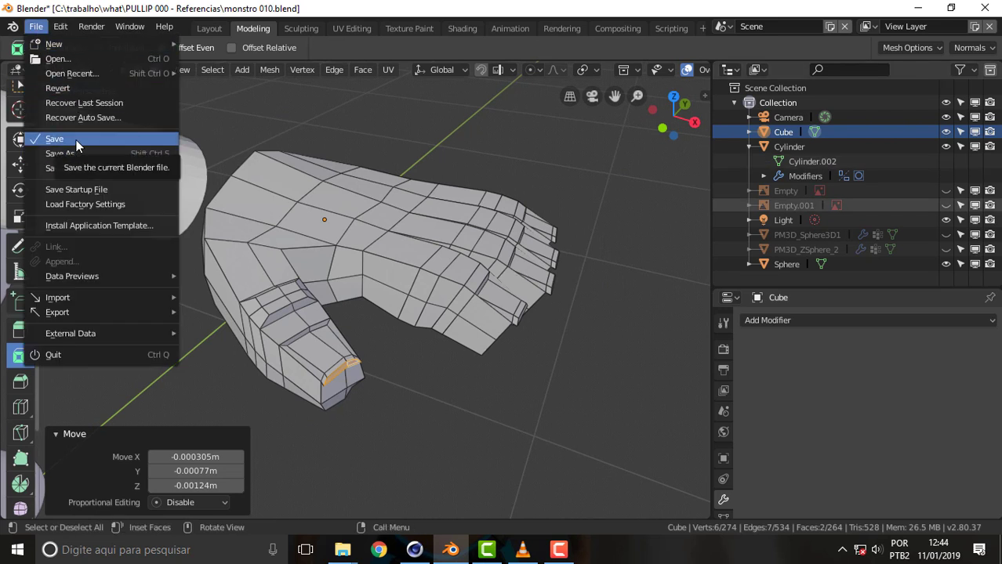
# Step: Save the work as a new file named 'monstro 011.blend'
pyautogui.click(76, 153)
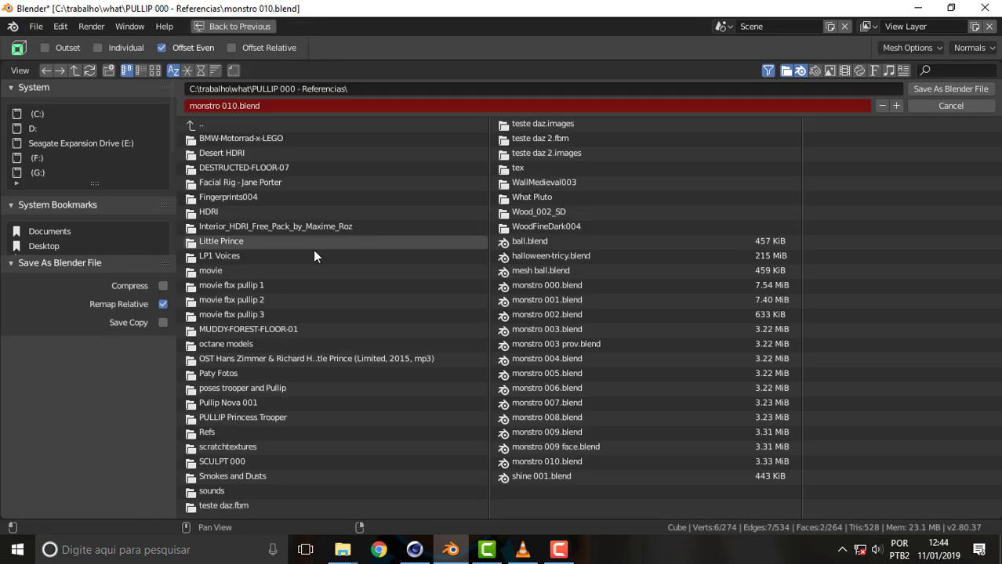
pyautogui.click(231, 105)
pyautogui.press('BackSpace')
pyautogui.write('1')
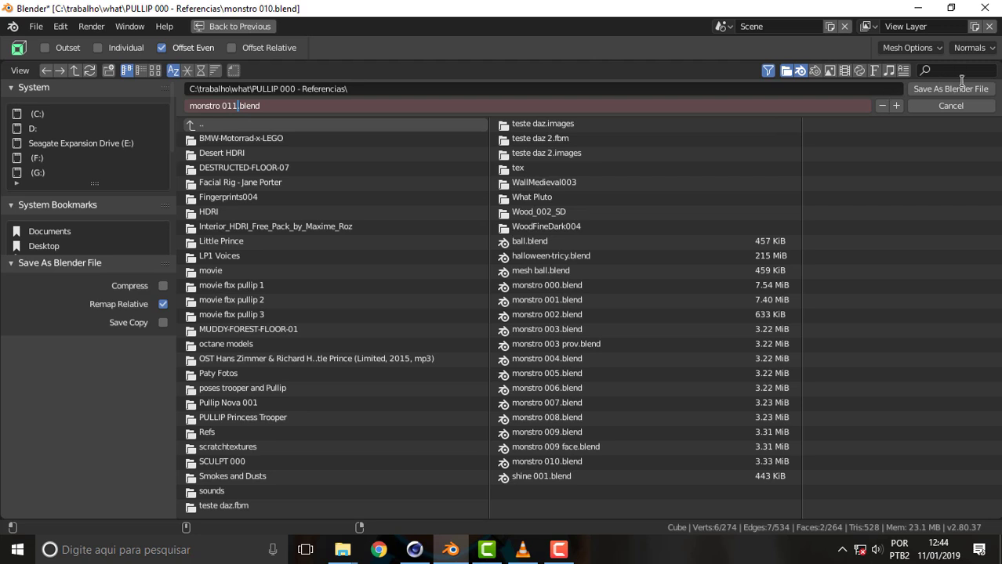
pyautogui.click(963, 93)
pyautogui.click(957, 92)
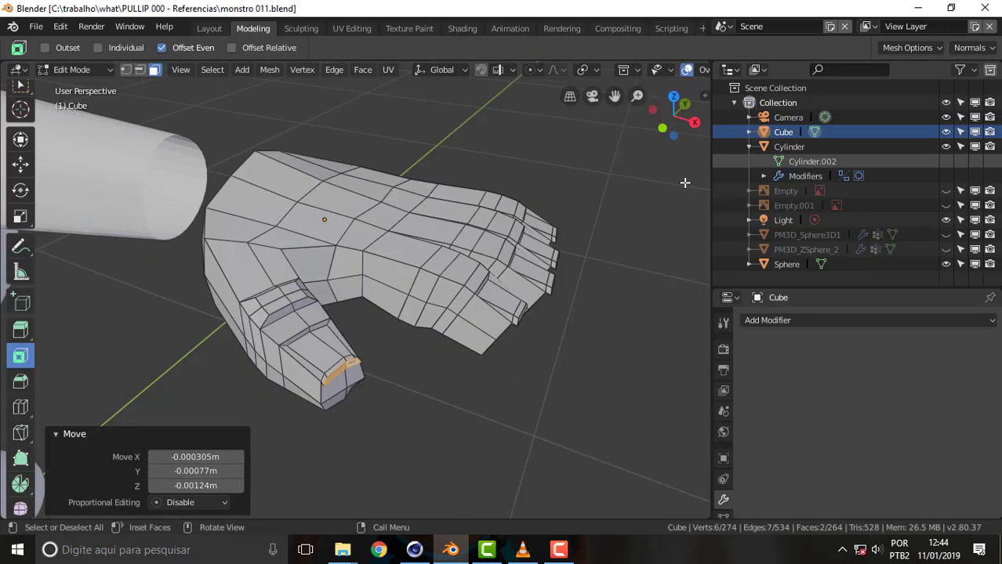
# Step: Add a Subdivision Surface modifier to the hand and switch to Object Mode
pyautogui.click(837, 321)
pyautogui.click(751, 271)
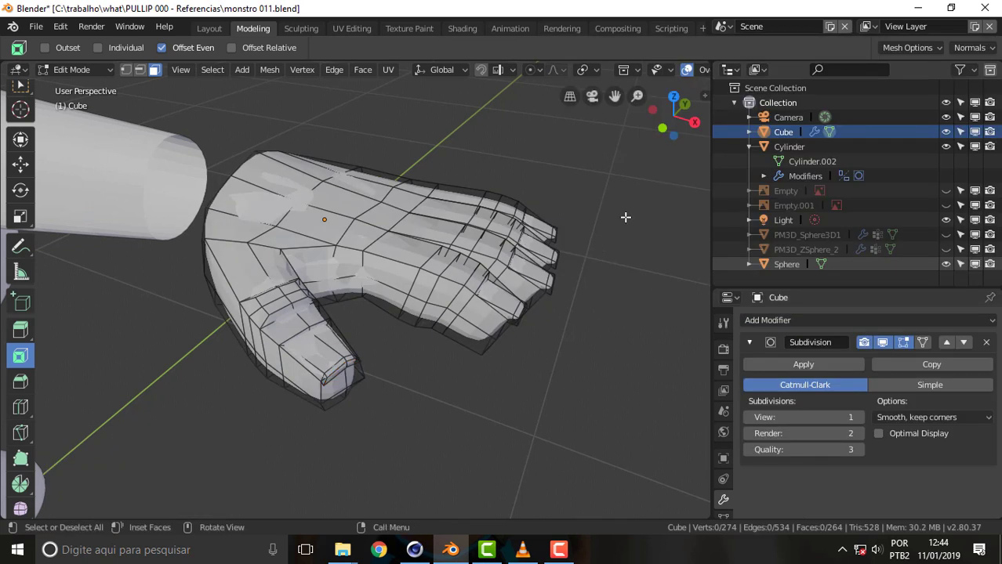
pyautogui.click(67, 69)
pyautogui.click(87, 87)
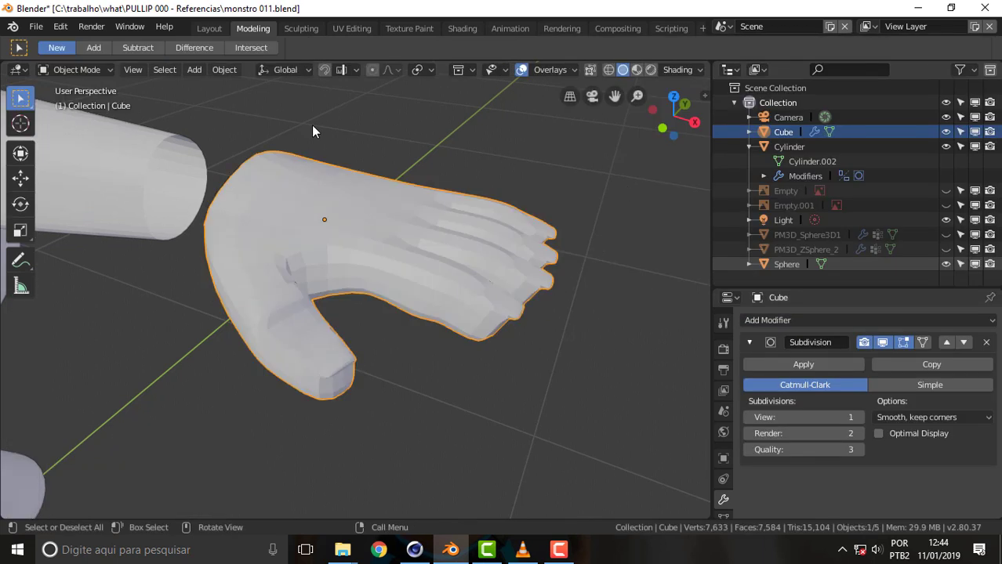
pyautogui.moveTo(587, 137)
pyautogui.mouseDown(button='middle')
pyautogui.moveTo(628, 148)
pyautogui.moveTo(663, 195)
pyautogui.moveTo(689, 196)
pyautogui.moveTo(641, 166)
pyautogui.moveTo(521, 152)
pyautogui.moveTo(536, 162)
pyautogui.moveTo(475, 199)
pyautogui.moveTo(597, 151)
pyautogui.mouseUp(button='middle')
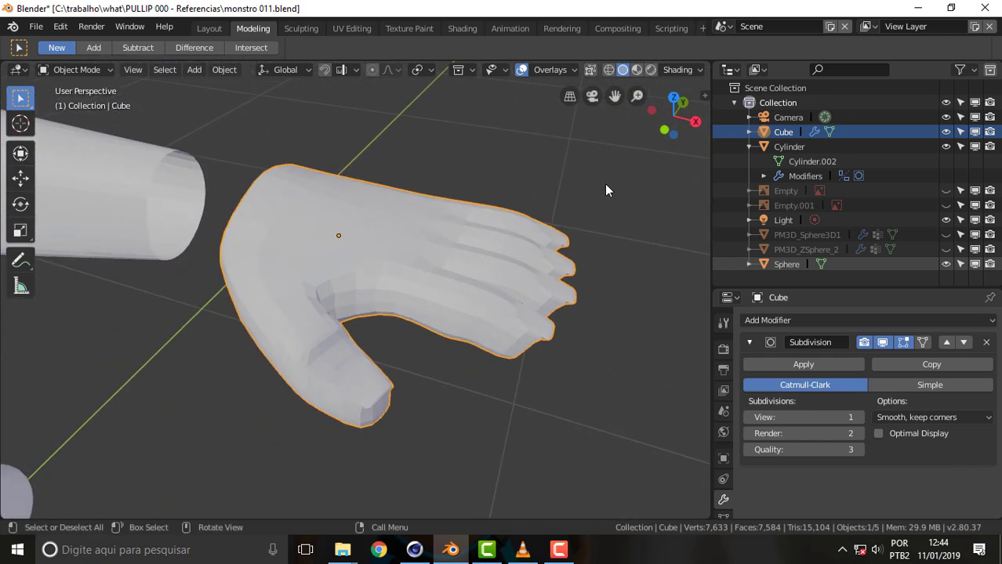
# Step: Switch the viewport to Rendered shading and orbit around the smoothed hand
pyautogui.press('z')
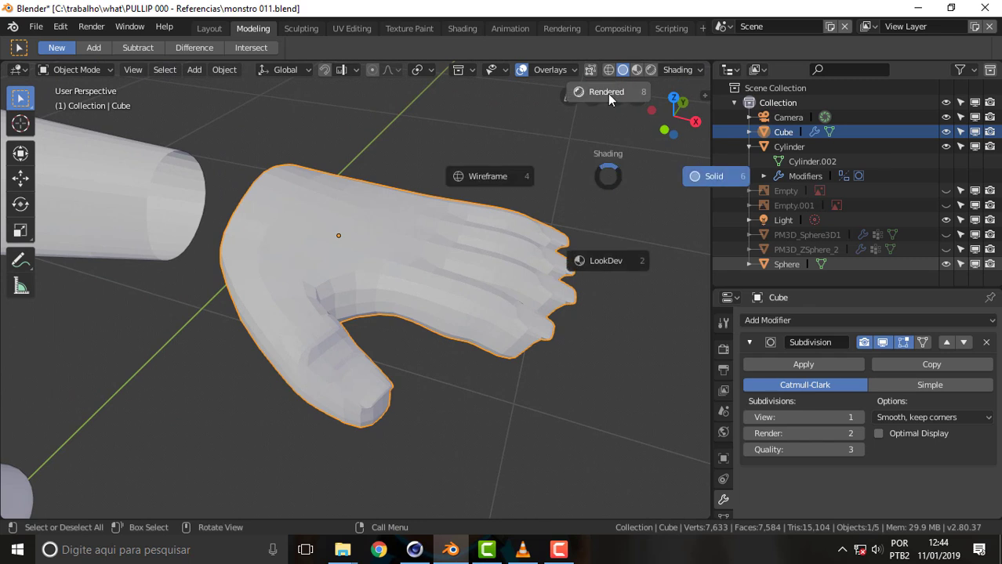
pyautogui.click(608, 93)
pyautogui.moveTo(594, 127)
pyautogui.mouseDown(button='middle')
pyautogui.moveTo(538, 149)
pyautogui.moveTo(284, 364)
pyautogui.mouseUp(button='middle')
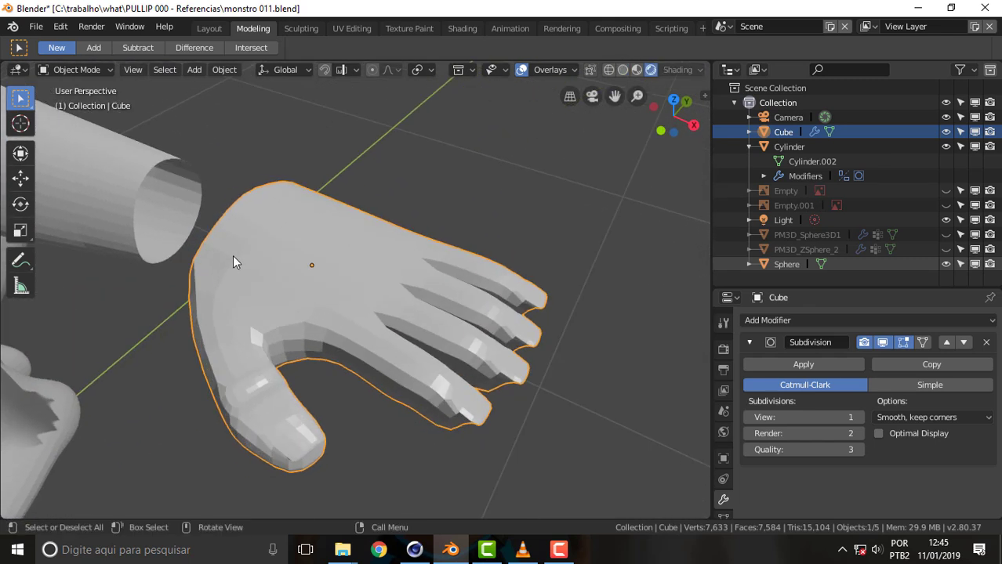
pyautogui.scroll(-3, 373, 269)
pyautogui.moveTo(376, 267)
pyautogui.mouseDown(button='middle')
pyautogui.moveTo(437, 237)
pyautogui.moveTo(313, 246)
pyautogui.moveTo(273, 264)
pyautogui.moveTo(260, 306)
pyautogui.moveTo(294, 299)
pyautogui.moveTo(377, 307)
pyautogui.mouseUp(button='middle')
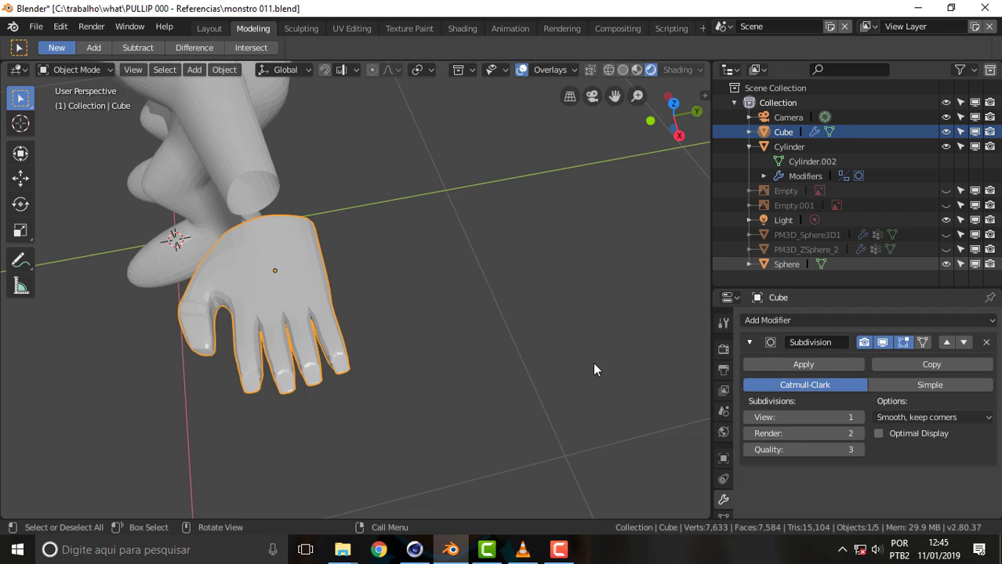
pyautogui.scroll(-2, 547, 325)
pyautogui.scroll(1, 546, 324)
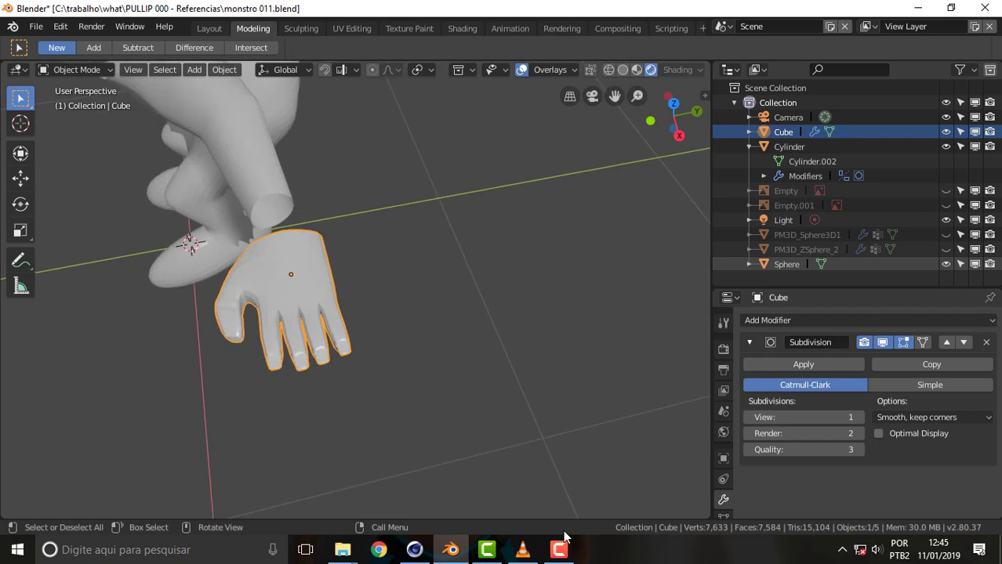